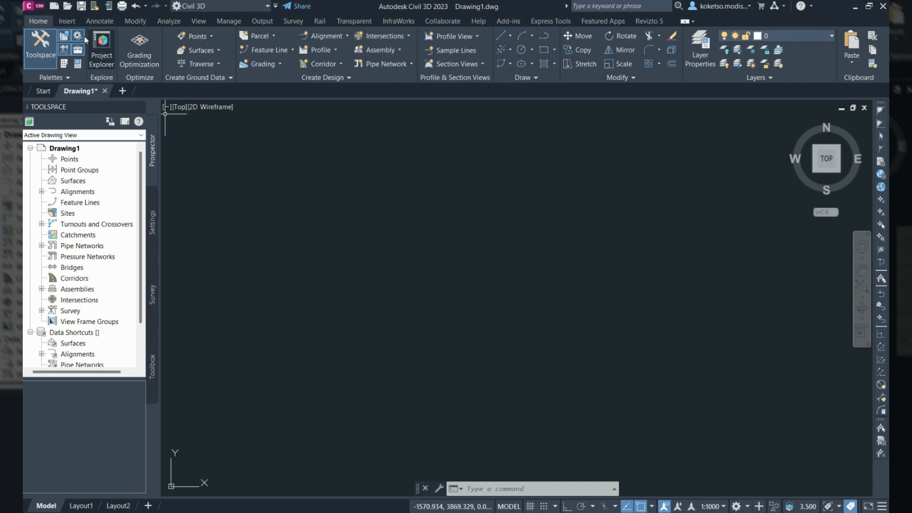
- Import the LandXML file Surface.xml from The VDC Space folder with all of its listed data
left_click(74, 21)
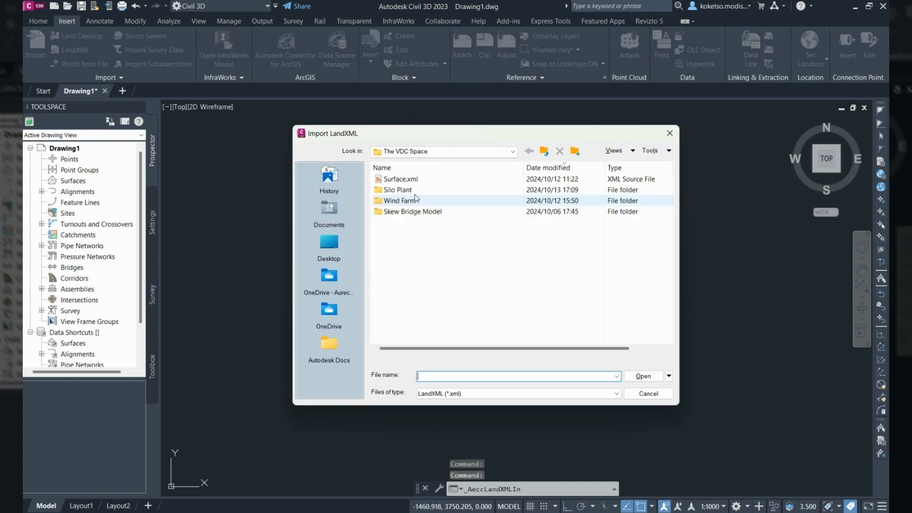
left_click(401, 181)
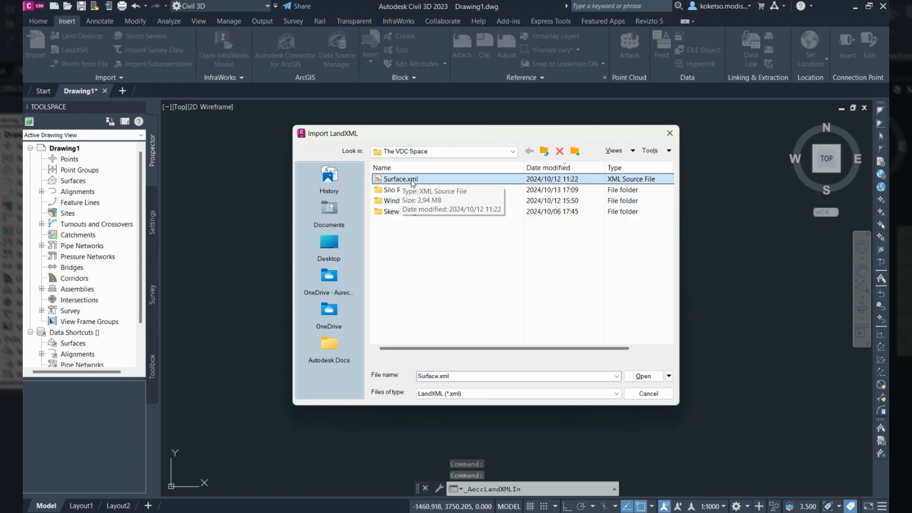
left_click(644, 376)
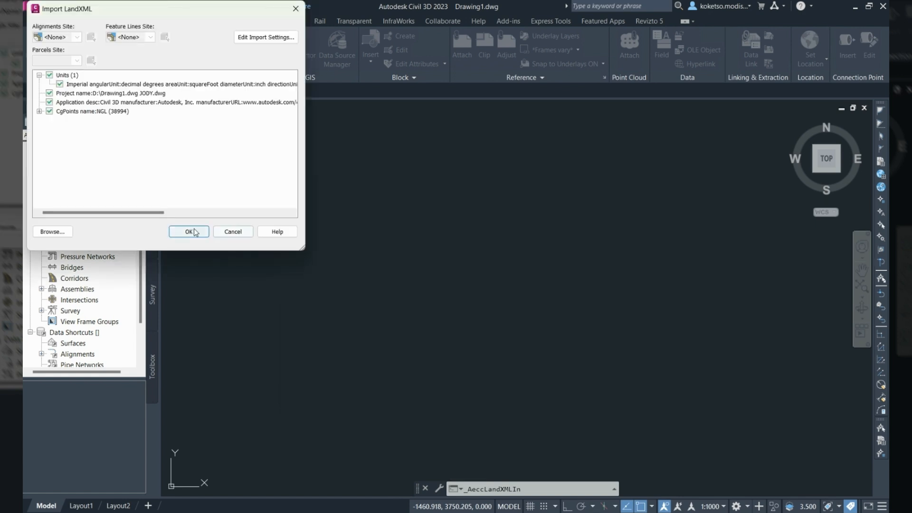
left_click(189, 232)
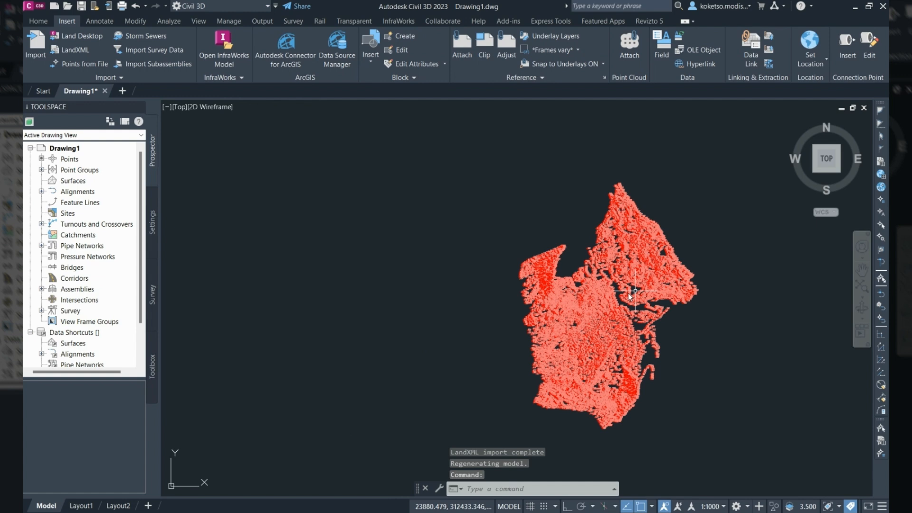
- Set the point label style of the NGL point group to Elevation Only
left_click(41, 170)
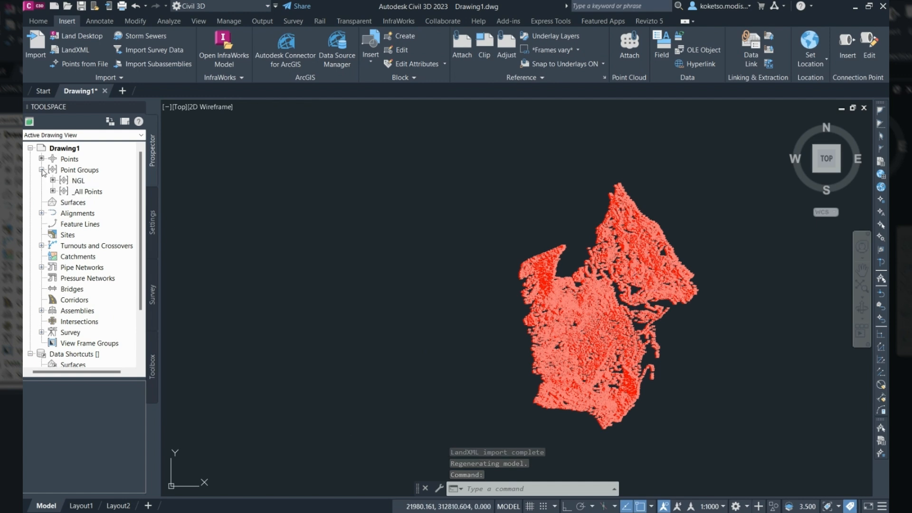
left_click(78, 182)
right_click(78, 182)
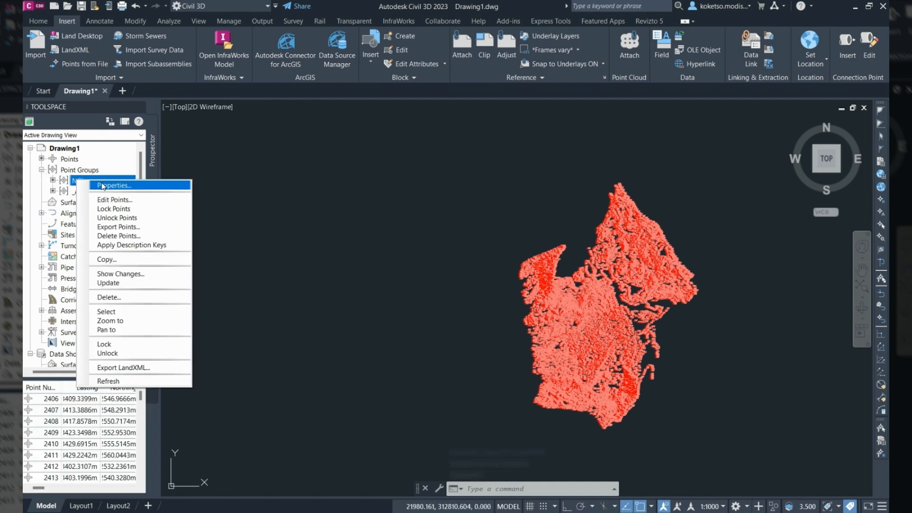
left_click(103, 185)
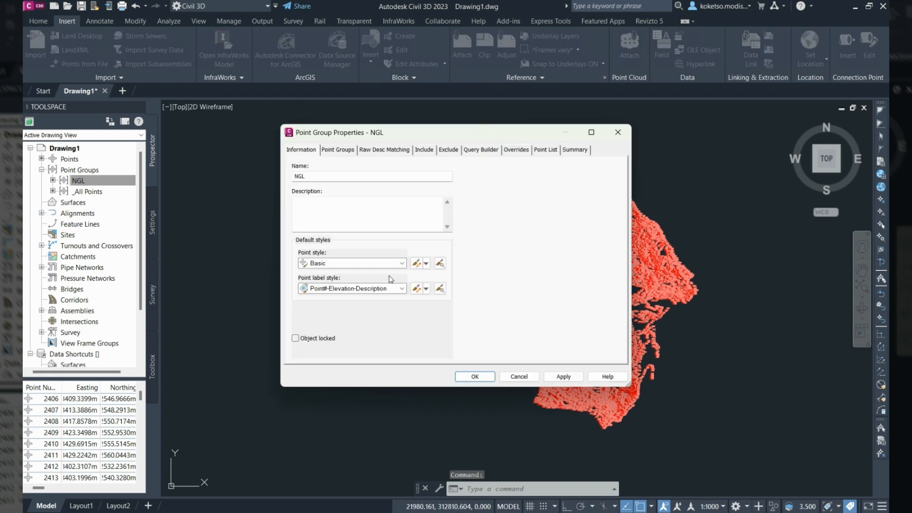
left_click(382, 288)
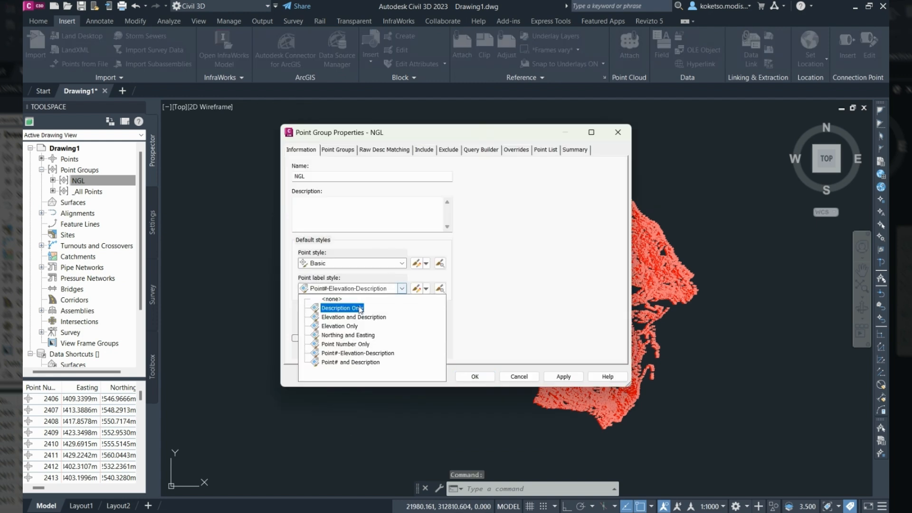
left_click(344, 327)
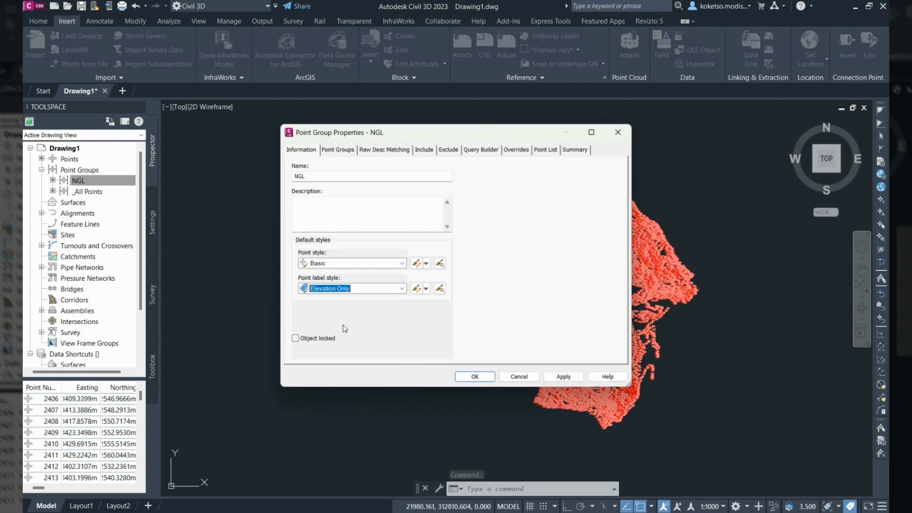
- Edit the Elevation Only label style so the Point Elevation component has a text height of 0.25
left_click(402, 264)
left_click(416, 289)
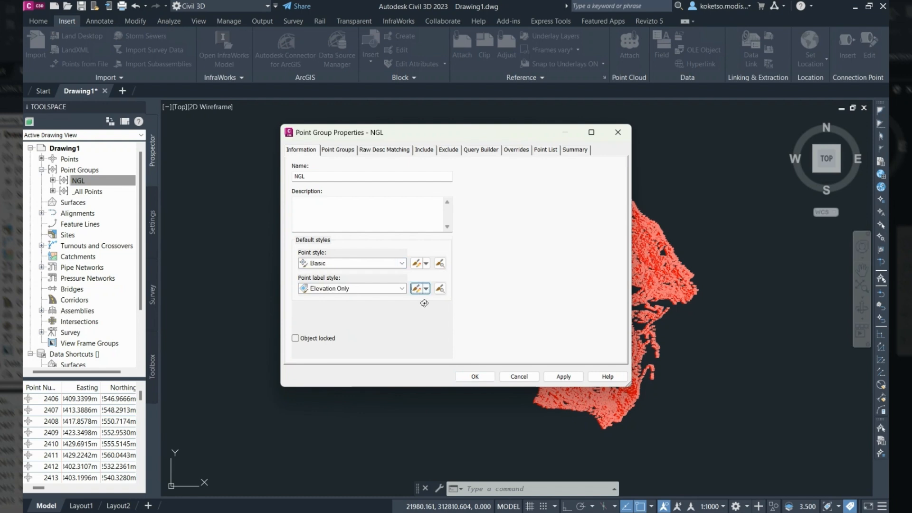
left_click(418, 281)
type("0.25")
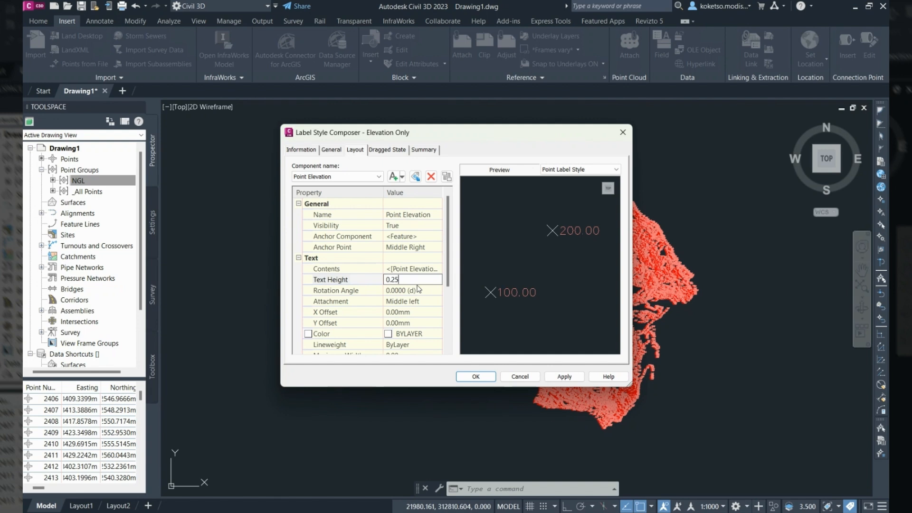
left_click(475, 377)
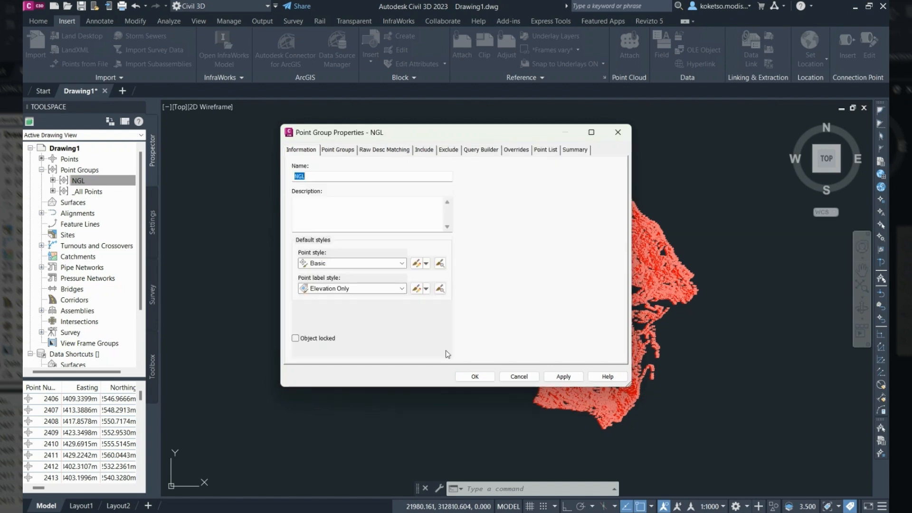
- Set the Basic point style's marker size to 0.25 mm and apply the NGL point group properties
left_click(426, 264)
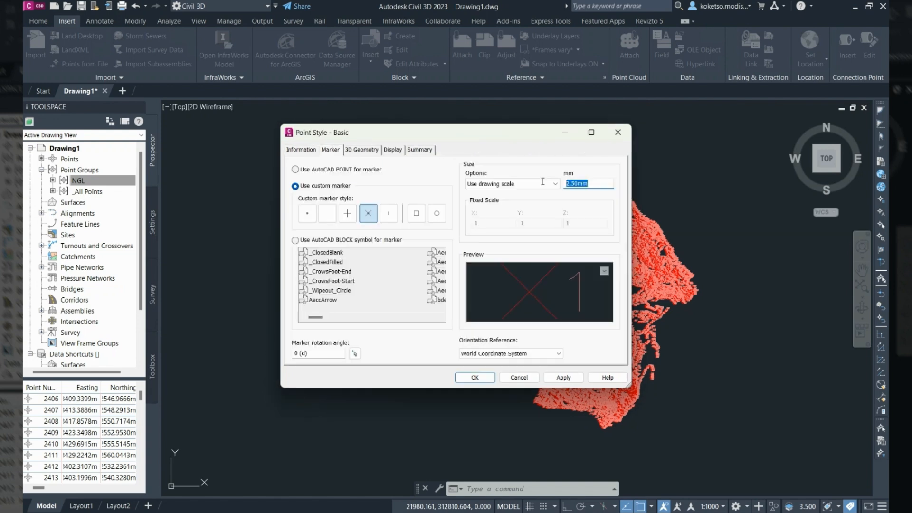
type("0.25")
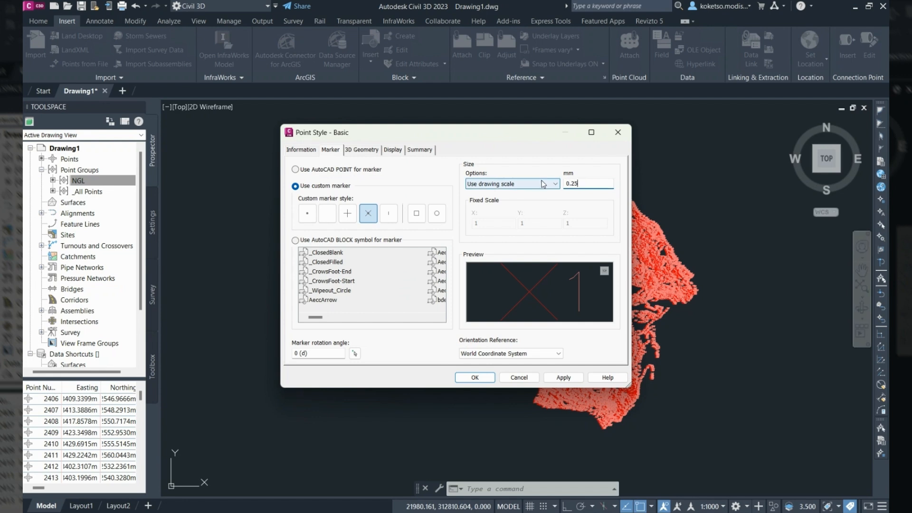
left_click(475, 377)
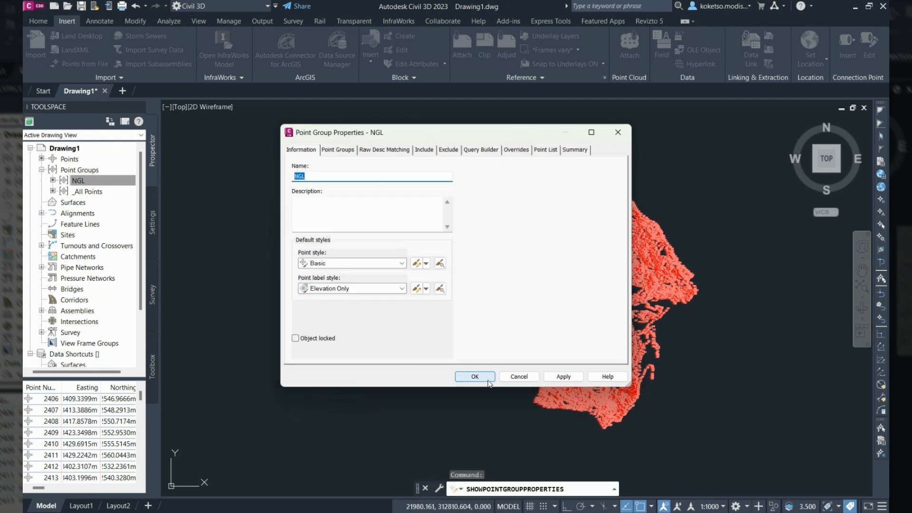
left_click(475, 377)
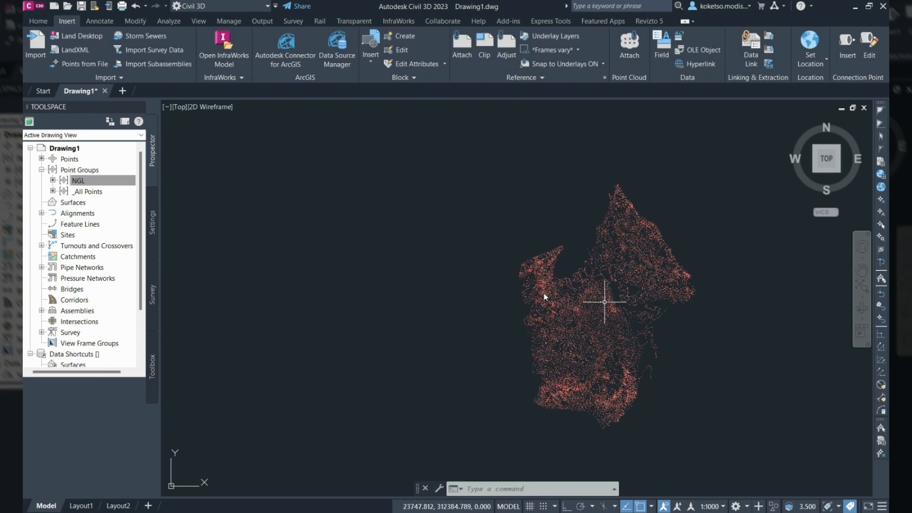
- Start a new TIN surface in the drawing and name it NGL
left_click(118, 182)
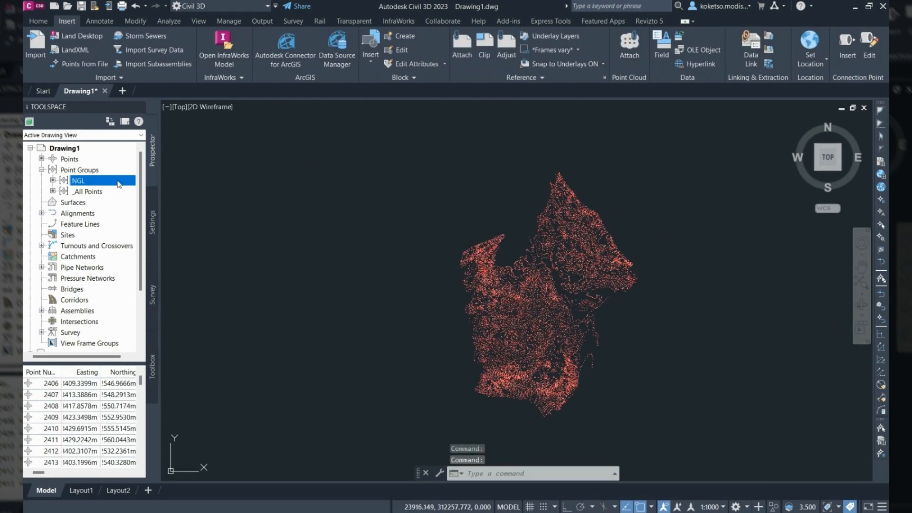
left_click(41, 170)
left_click(65, 182)
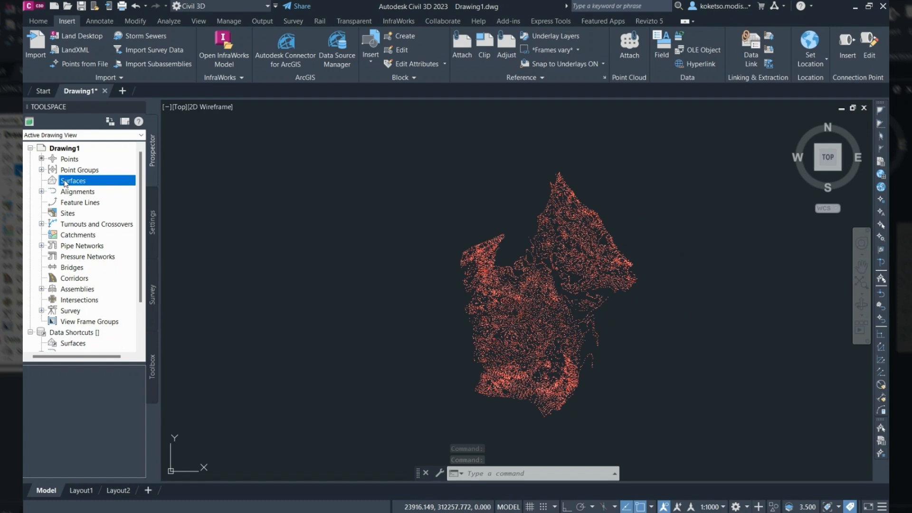
right_click(89, 182)
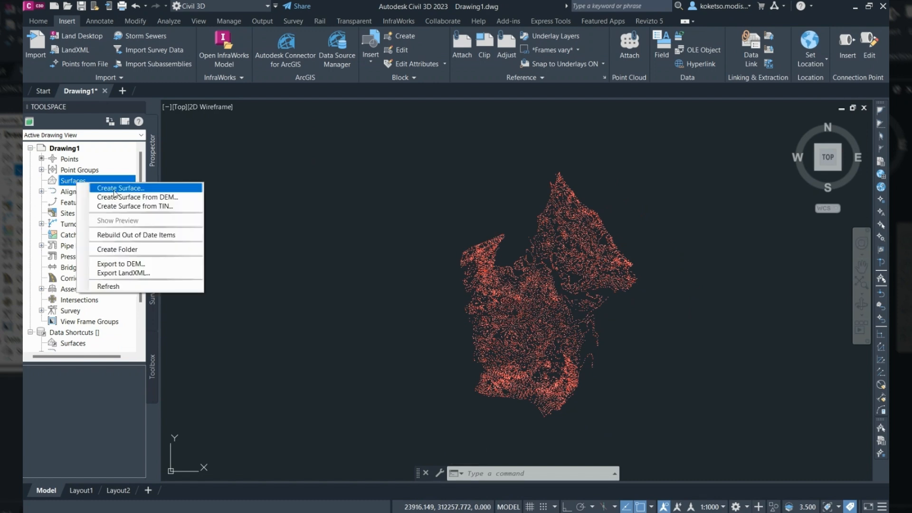
left_click(115, 189)
left_click(258, 77)
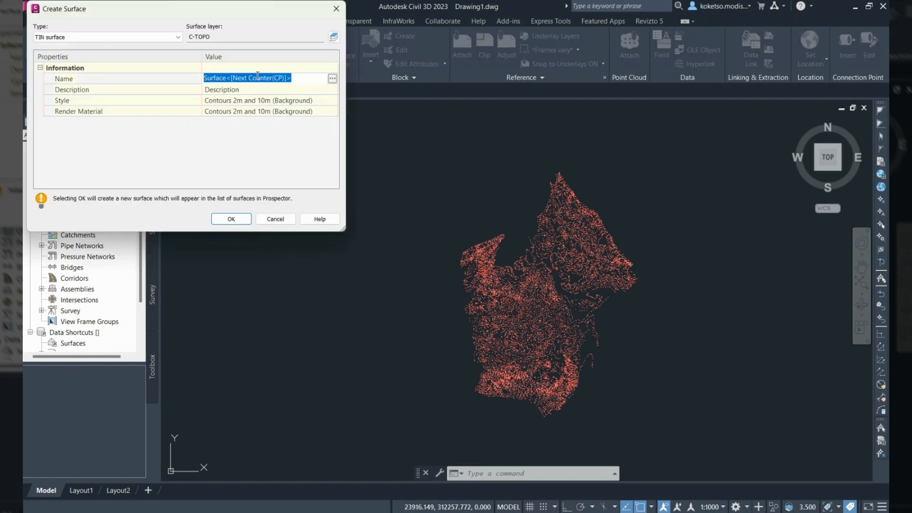
type("NGL")
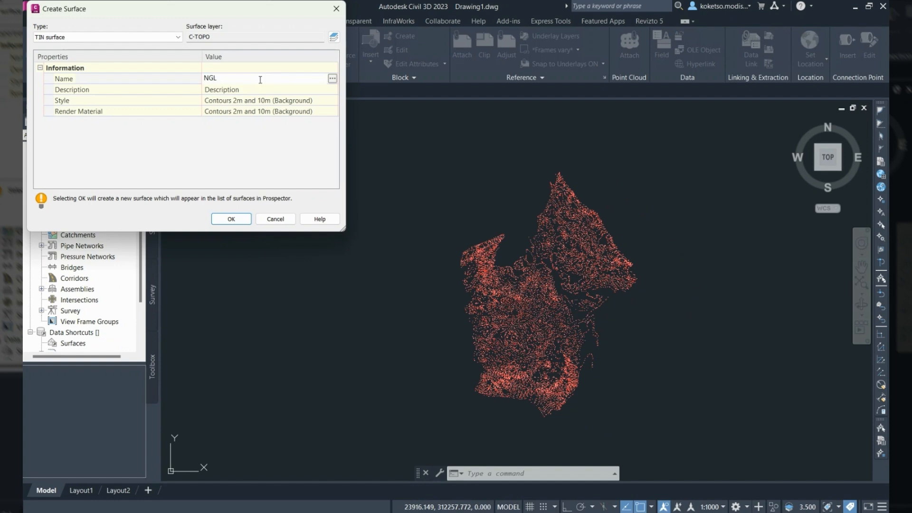
key("Return")
- Give the new surface the Contours 1m and 5m (Background) style and create it
left_click(334, 104)
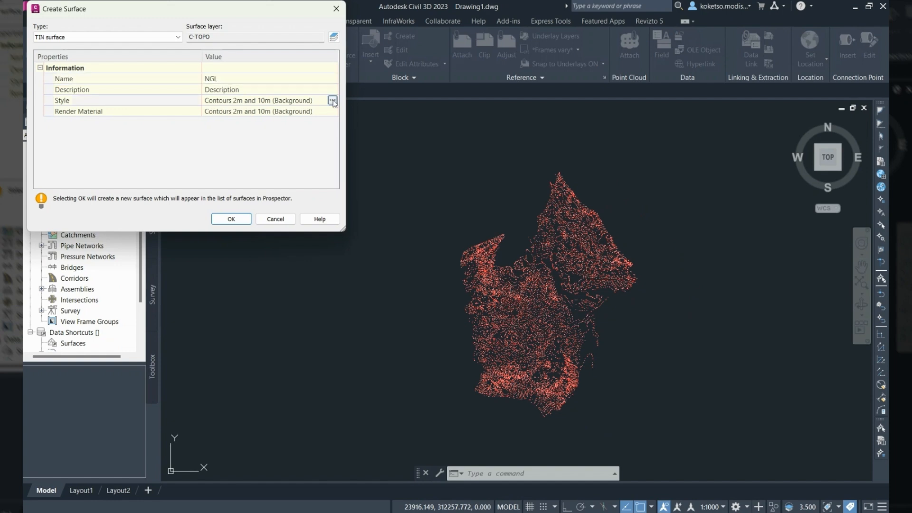
left_click(333, 101)
left_click(182, 108)
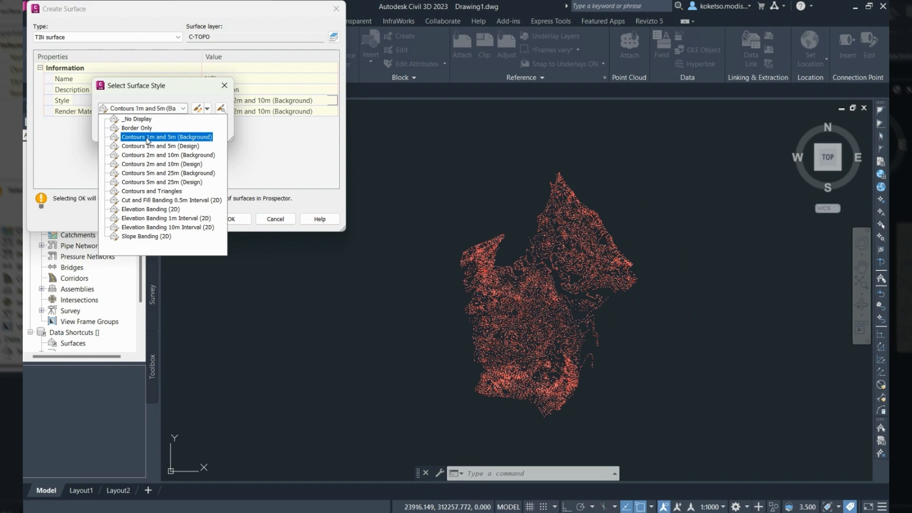
left_click(148, 138)
left_click(135, 136)
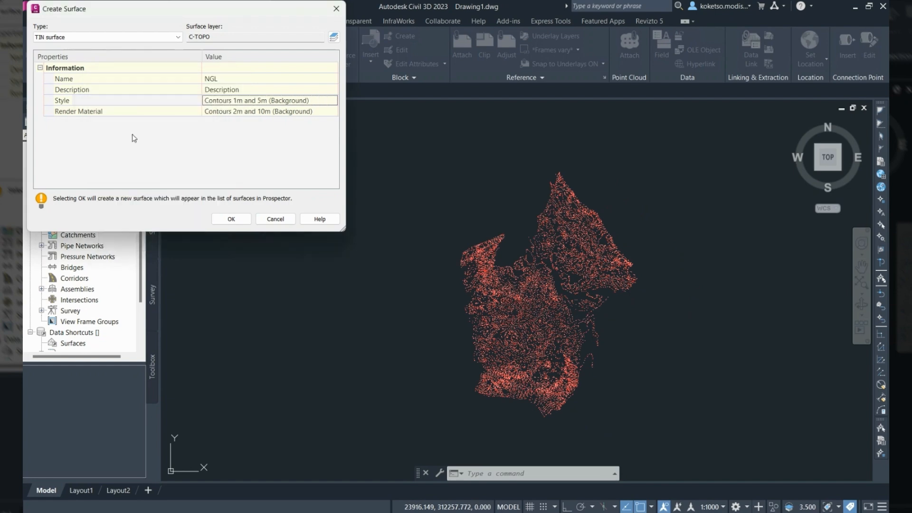
left_click(231, 220)
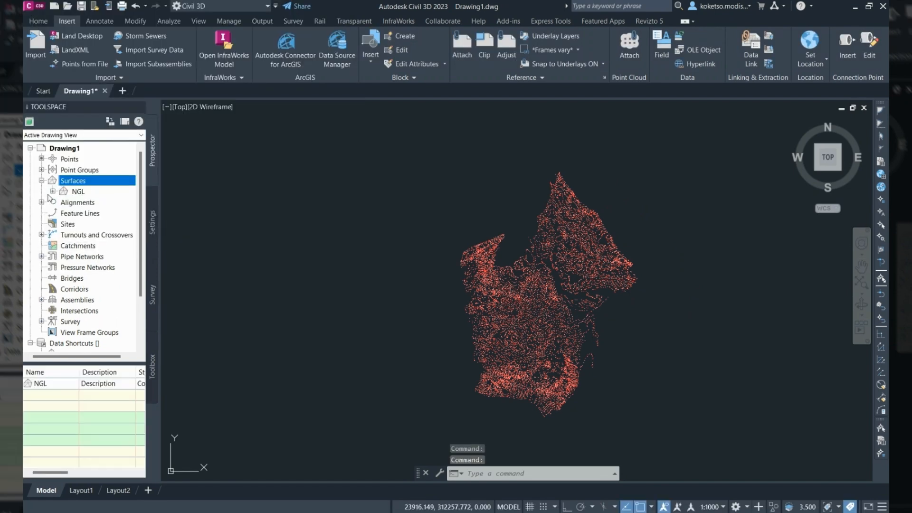
- Add the NGL point group to the NGL surface's definition
left_click(53, 191)
left_click(63, 224)
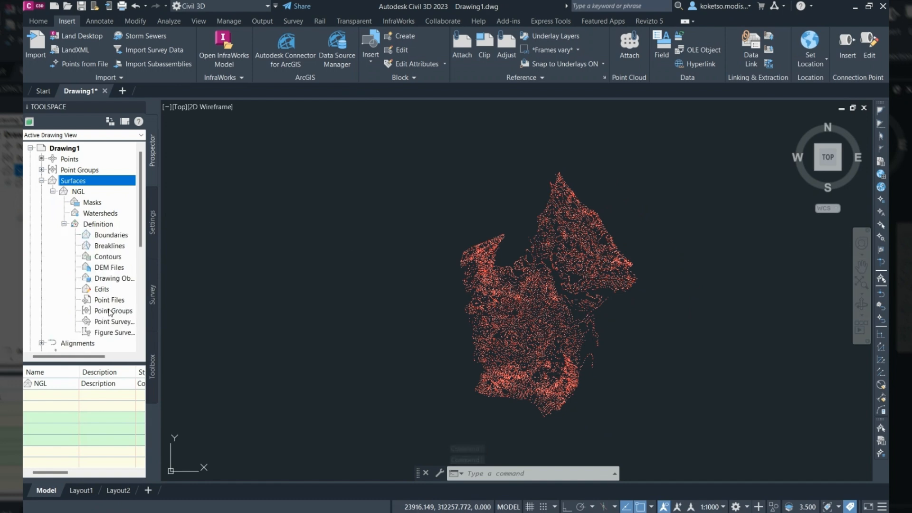
left_click(109, 311)
left_click(110, 312)
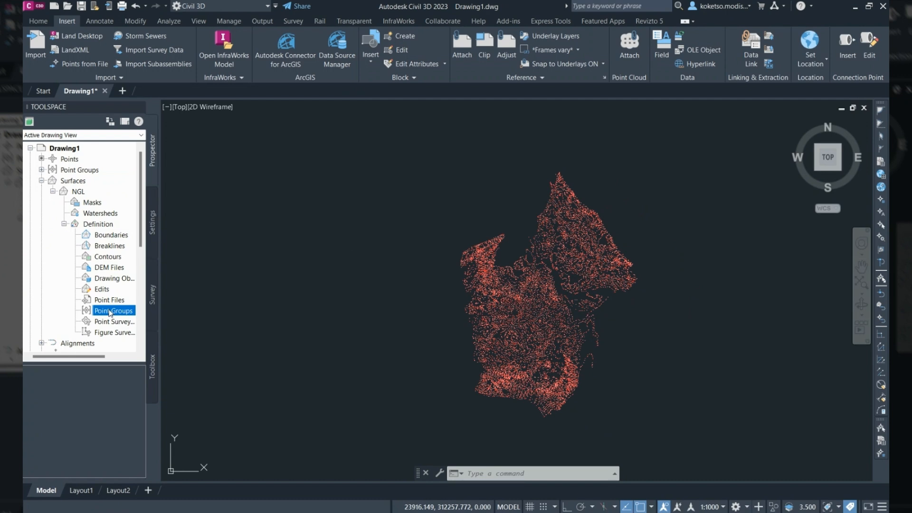
right_click(121, 311)
left_click(141, 316)
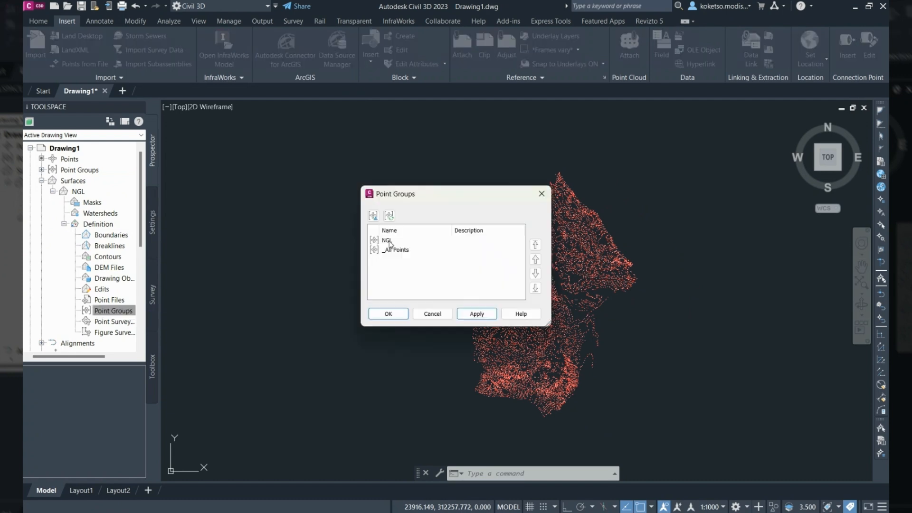
left_click(388, 240)
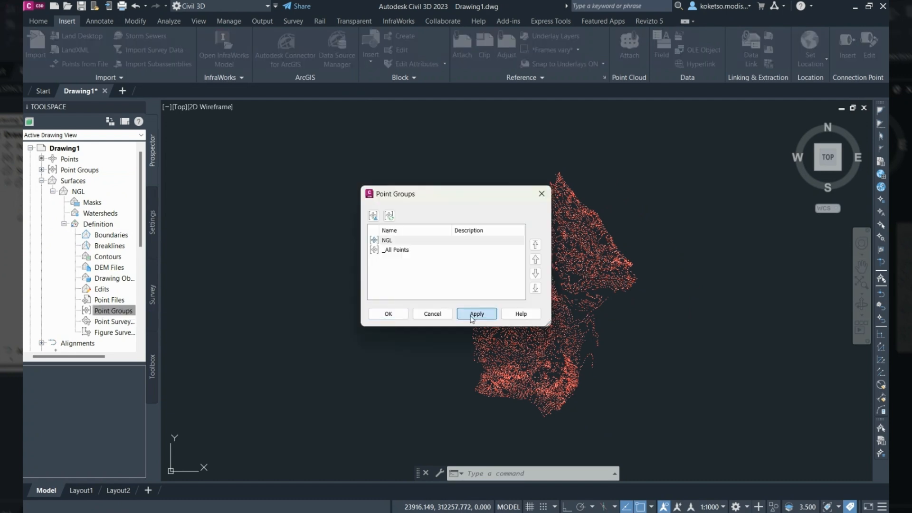
left_click(388, 315)
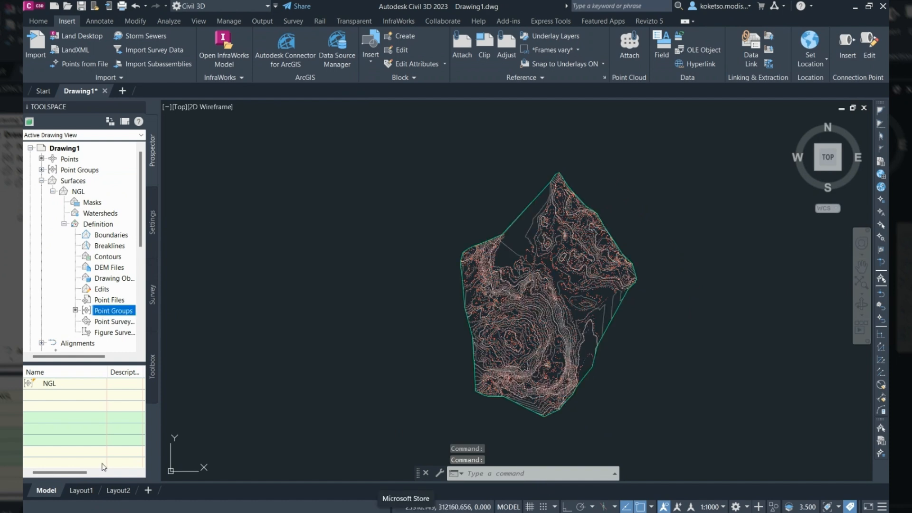
- Change the NGL point group's default point and label styles to hide its markers and labels in the drawing
left_click(42, 181)
left_click(41, 170)
left_click(89, 180)
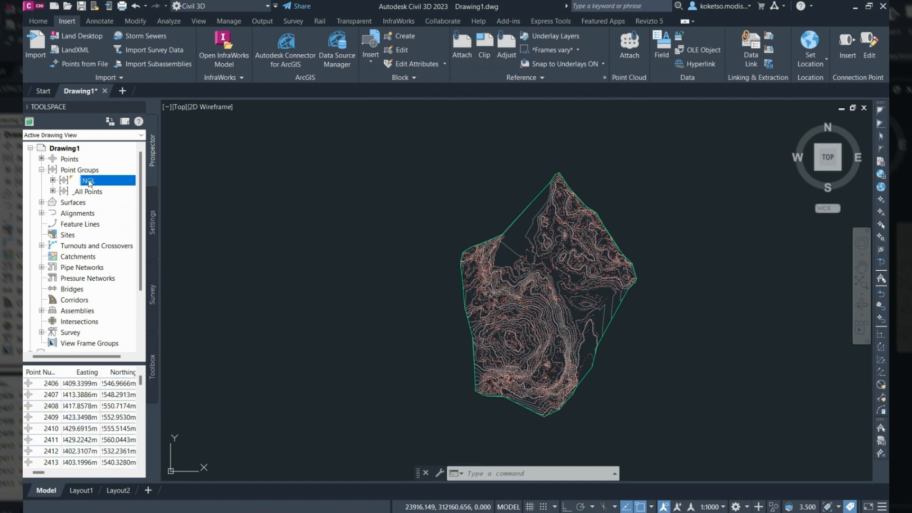
double_click(88, 181)
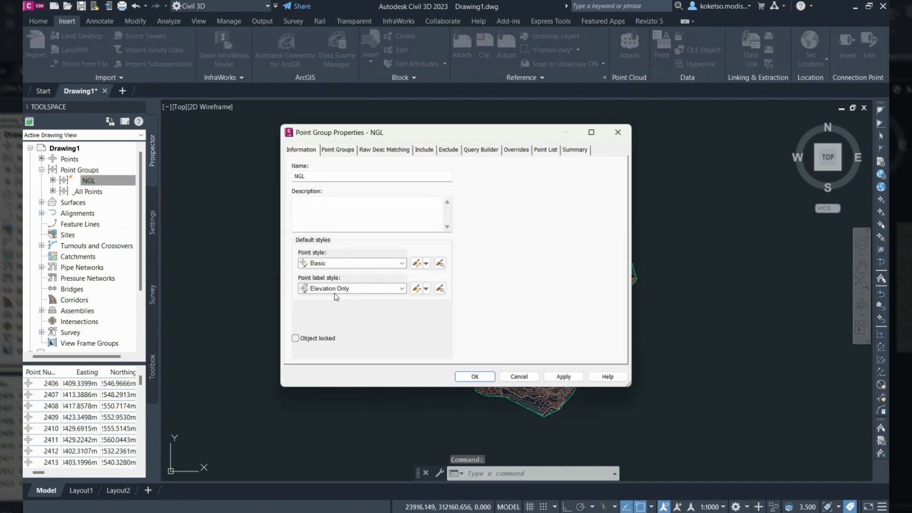
left_click(335, 292)
left_click(335, 296)
left_click(333, 264)
left_click(326, 284)
left_click(559, 377)
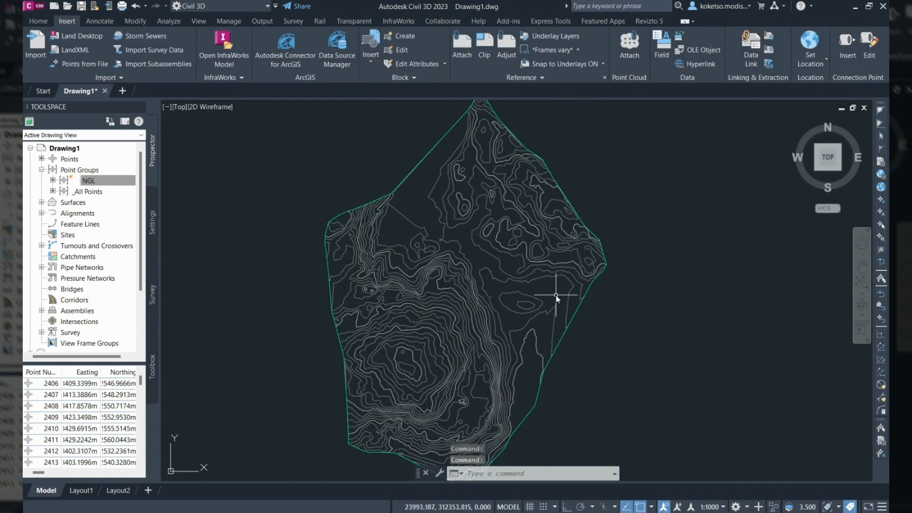
- Create a centerline alignment by layout named ACCESS ROADS, keeping the Proposed style and All Labels label set
left_click(38, 22)
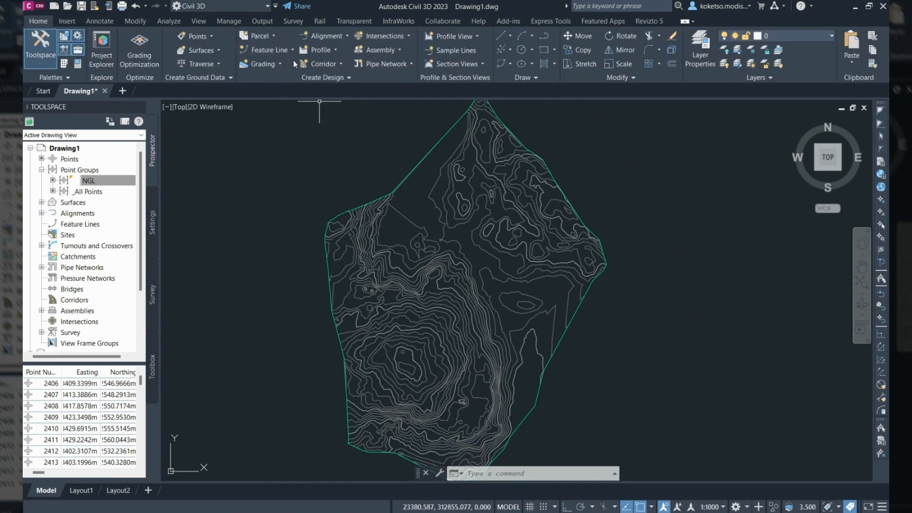
left_click(328, 36)
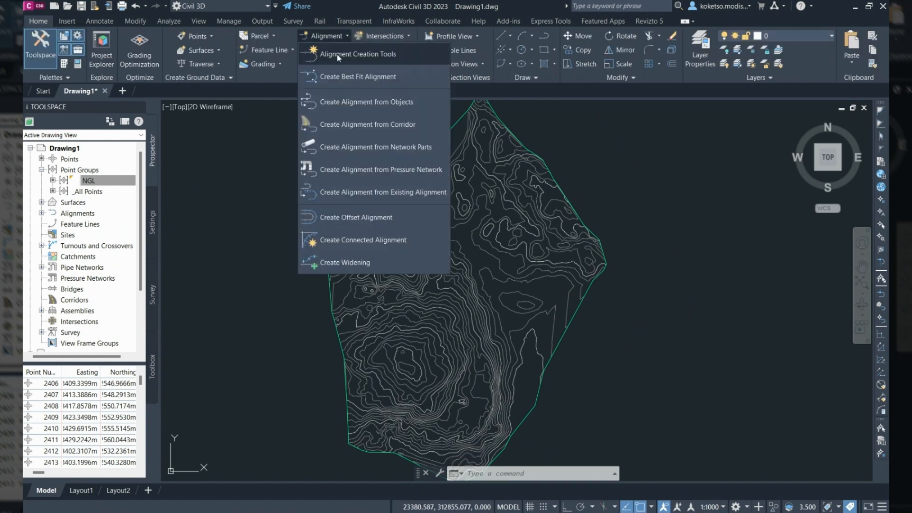
left_click(338, 55)
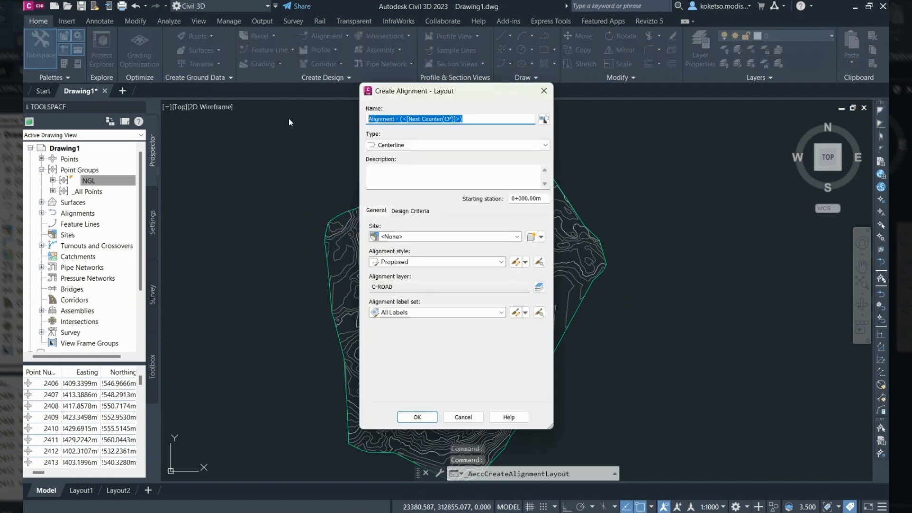
type("ACCESS ROA")
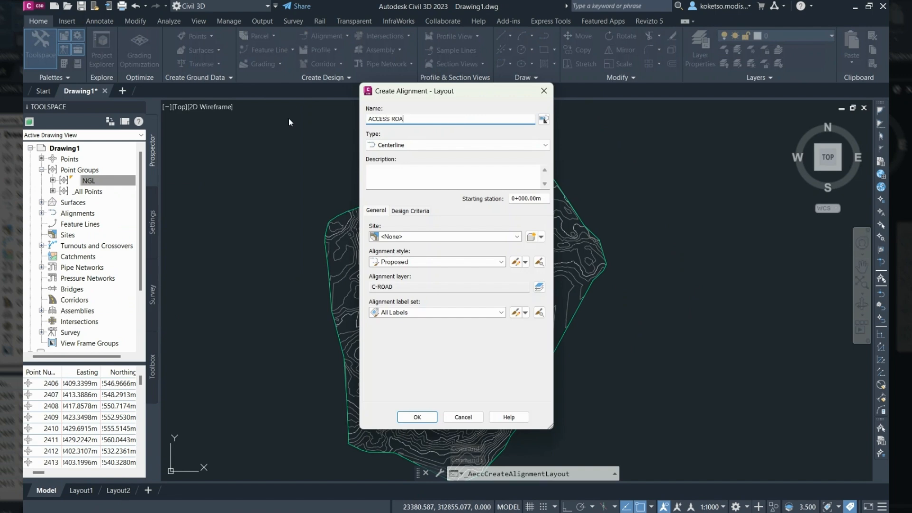
type("DS")
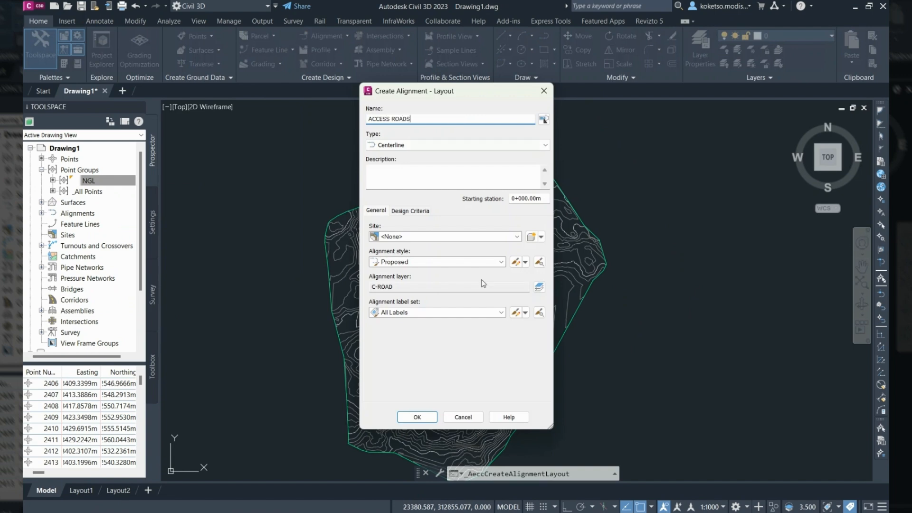
left_click(425, 419)
- With Tangent-Tangent (With curves), start the alignment at the surface's northwestern inward boundary corner and place two points heading southeast
scroll(378, 218, "up", 3)
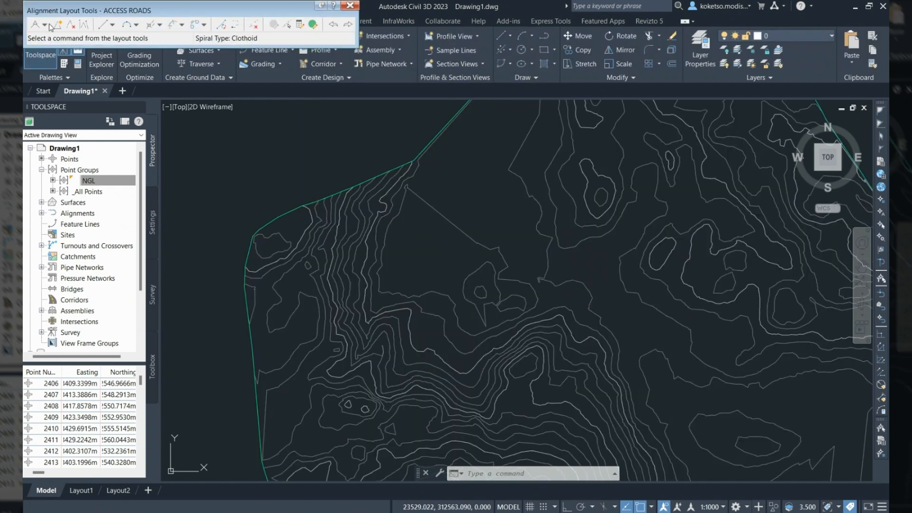
left_click(45, 24)
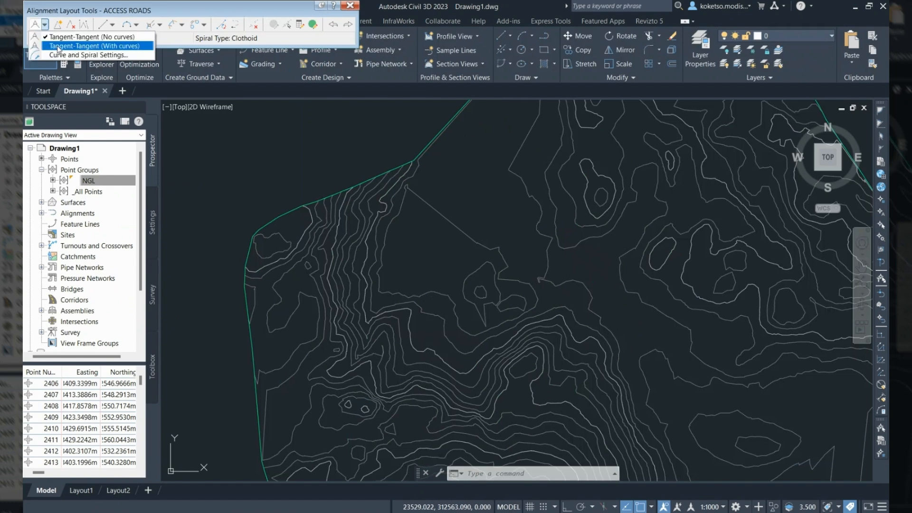
left_click(58, 46)
scroll(449, 174, "down", 2)
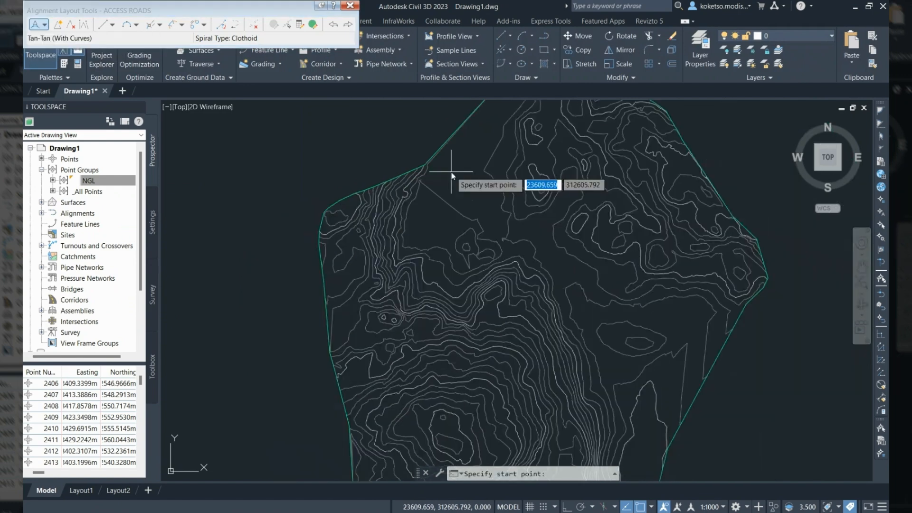
scroll(451, 174, "up", 3)
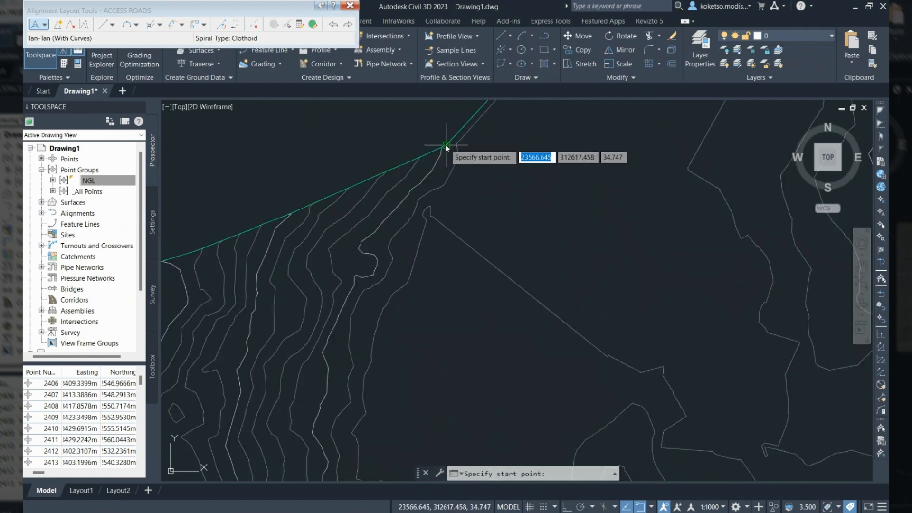
left_click(446, 146)
mouse_move(528, 341)
middle_mouse_down()
mouse_move(467, 267)
mouse_move(472, 262)
middle_mouse_up()
scroll(499, 304, "down", 5)
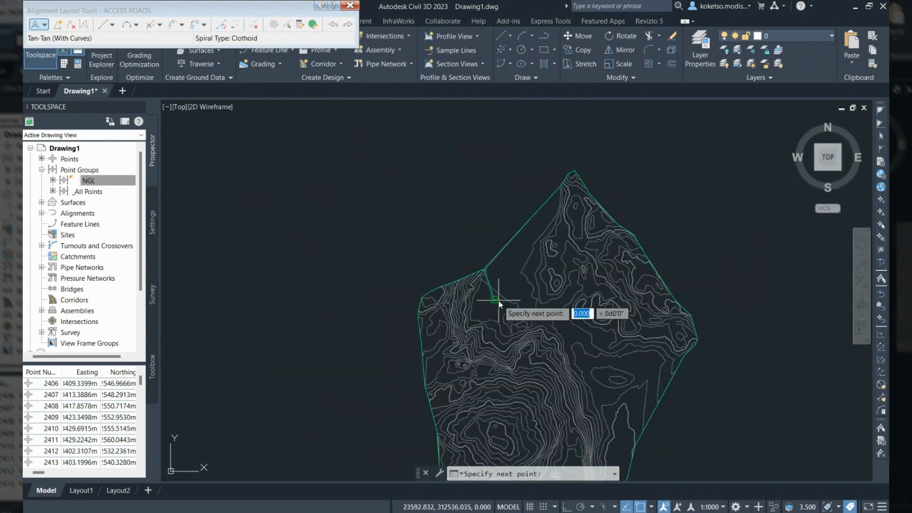
scroll(500, 305, "up", 5)
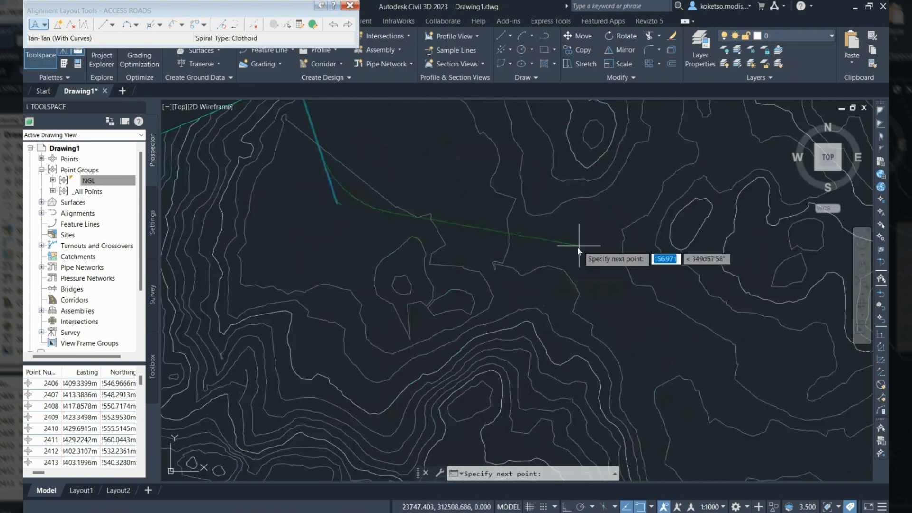
left_click(559, 255)
- Continue the alignment southeast with four more points along the eastern foot of the steep contour slope
middle_click_drag(651, 405, 561, 272)
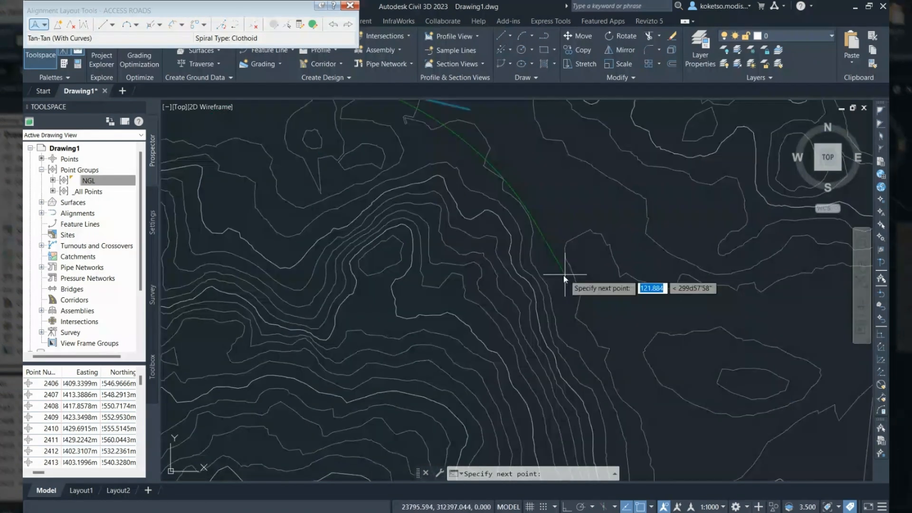
left_click(559, 271)
middle_click_drag(678, 416, 634, 331)
left_click(653, 342)
middle_click_drag(624, 391, 498, 232)
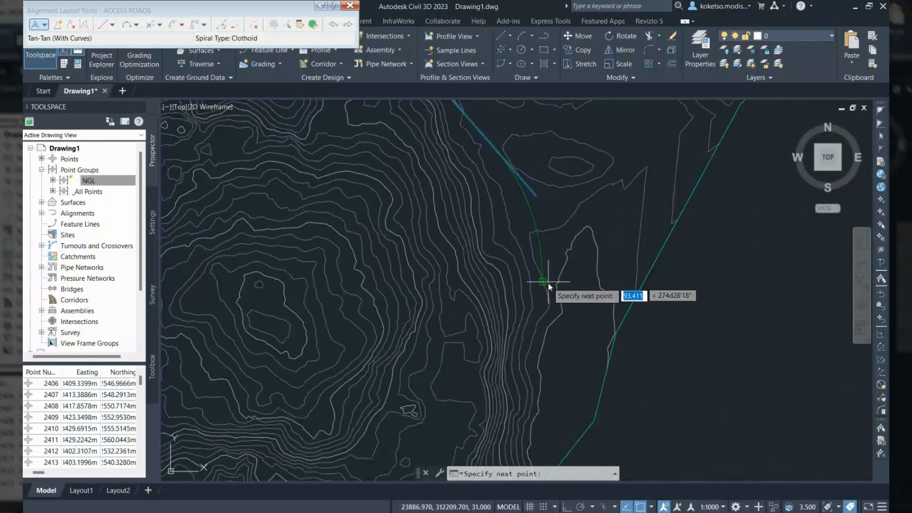
middle_click_drag(548, 287, 540, 269)
scroll(539, 264, "up", 2)
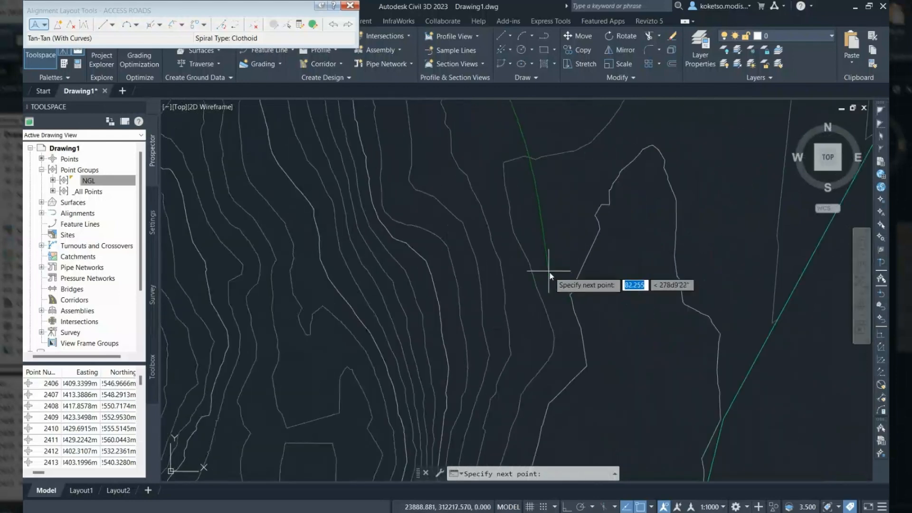
left_click(549, 271)
left_click(645, 426)
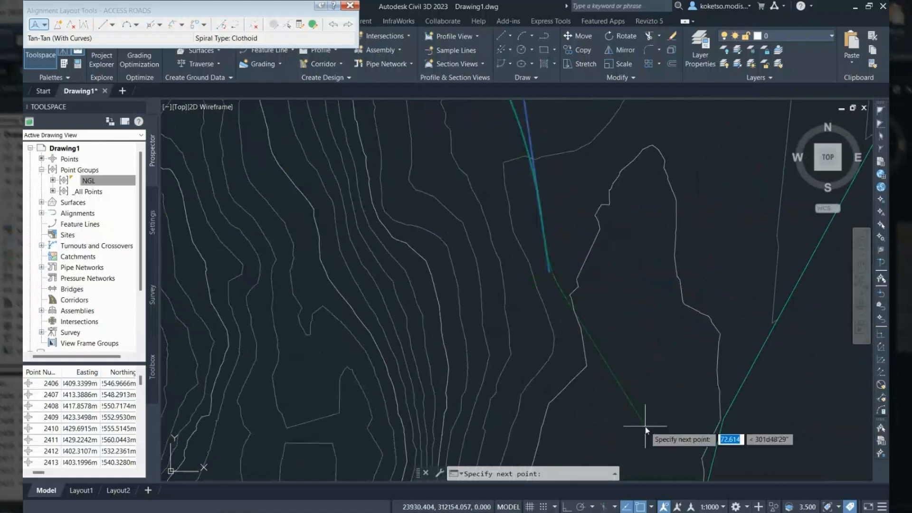
- End the alignment at the surface's southeastern boundary vertex and close the layout tools
middle_click_drag(639, 449, 602, 212)
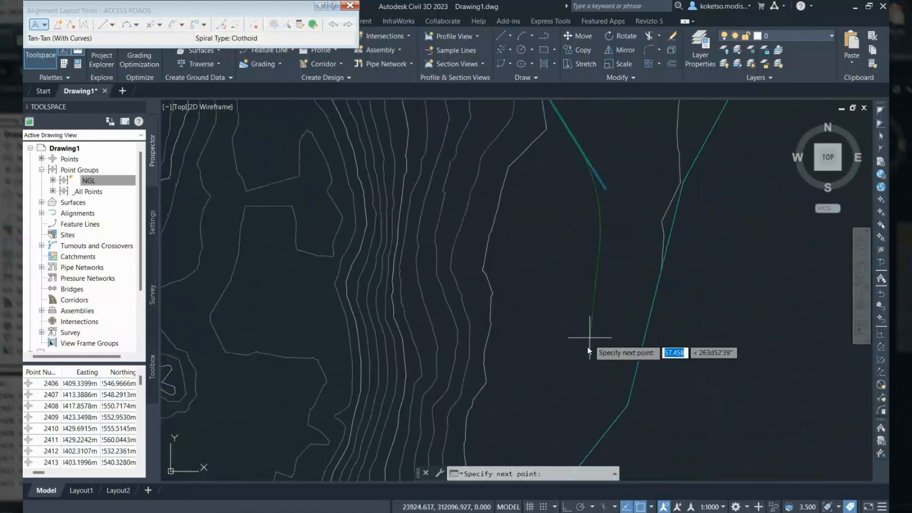
middle_click_drag(590, 339, 584, 202)
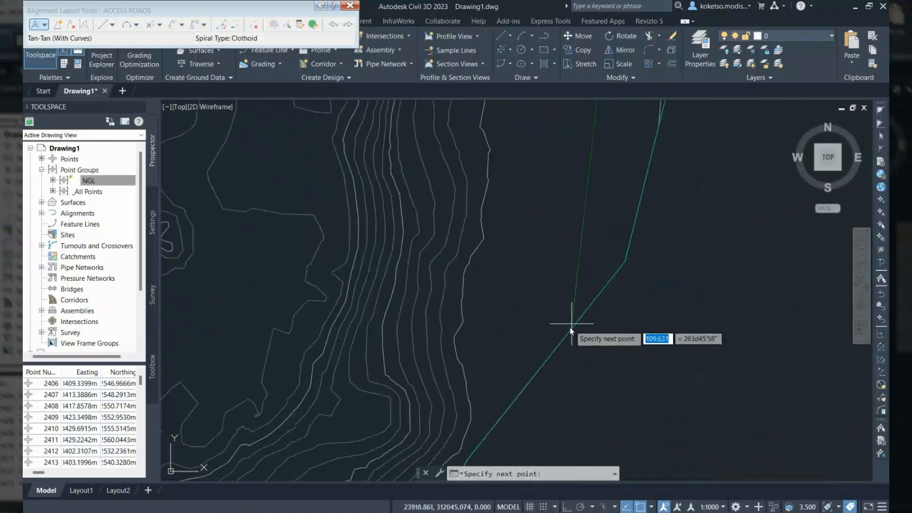
left_click(624, 263)
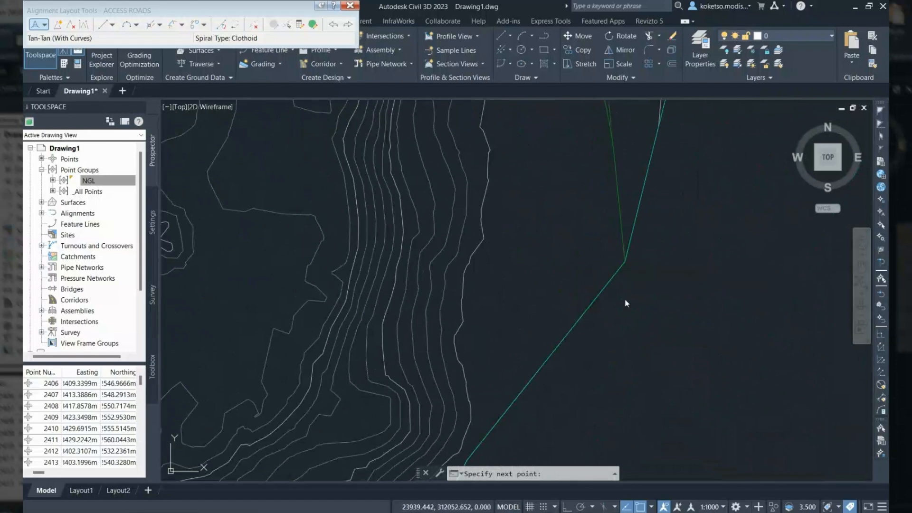
key("Return")
scroll(614, 343, "down", 7)
middle_click_drag(523, 161, 522, 190)
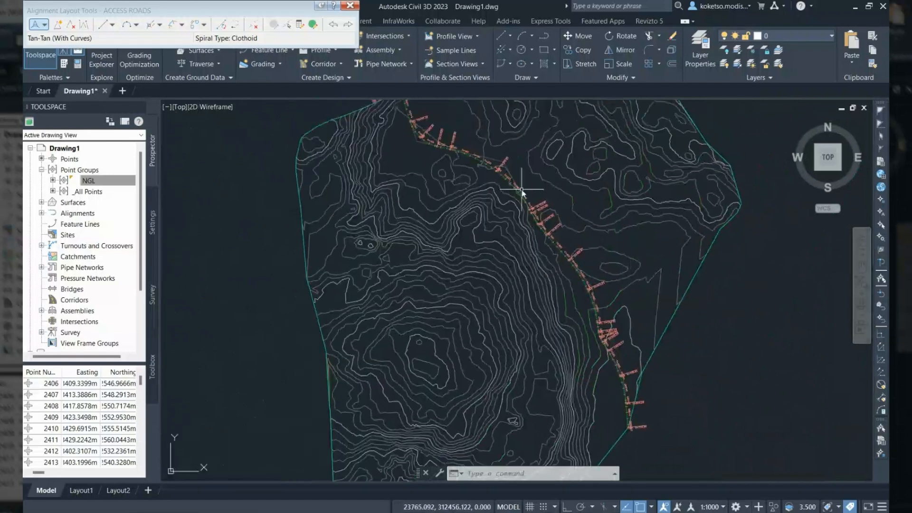
left_click(350, 6)
- Create a surface profile from NGL along the full ACCESS ROADS alignment and choose to draw it in a profile view
scroll(475, 341, "down", 2)
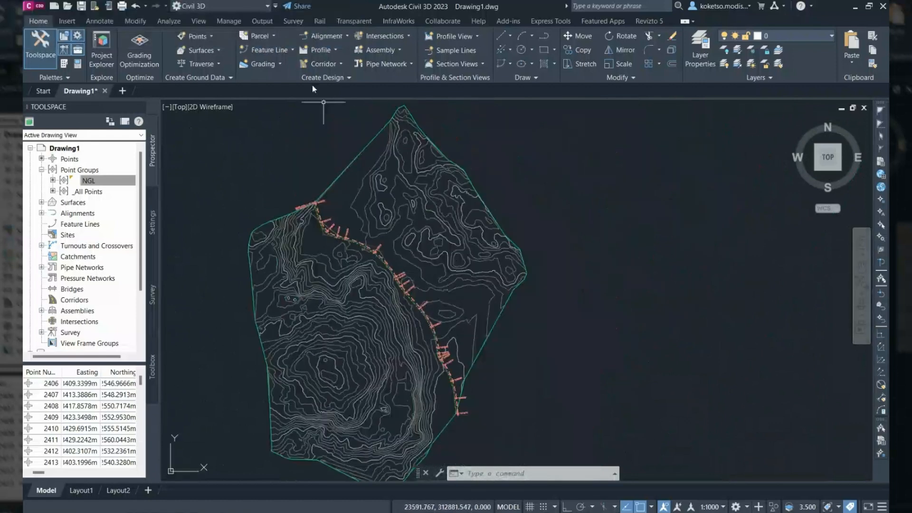
left_click(322, 50)
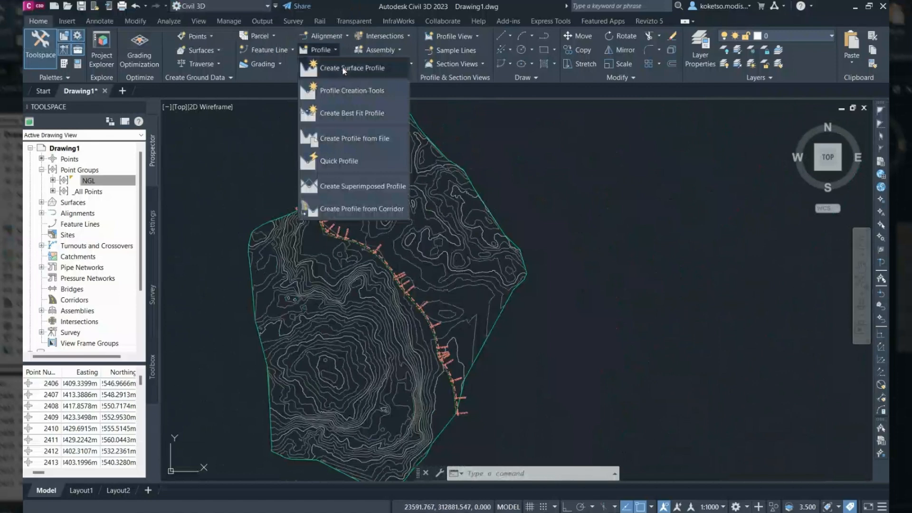
left_click(338, 69)
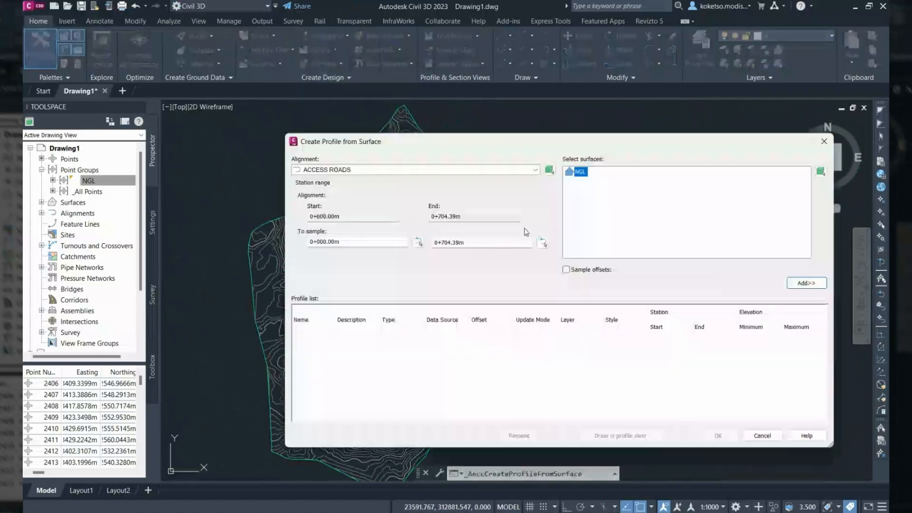
left_click(806, 284)
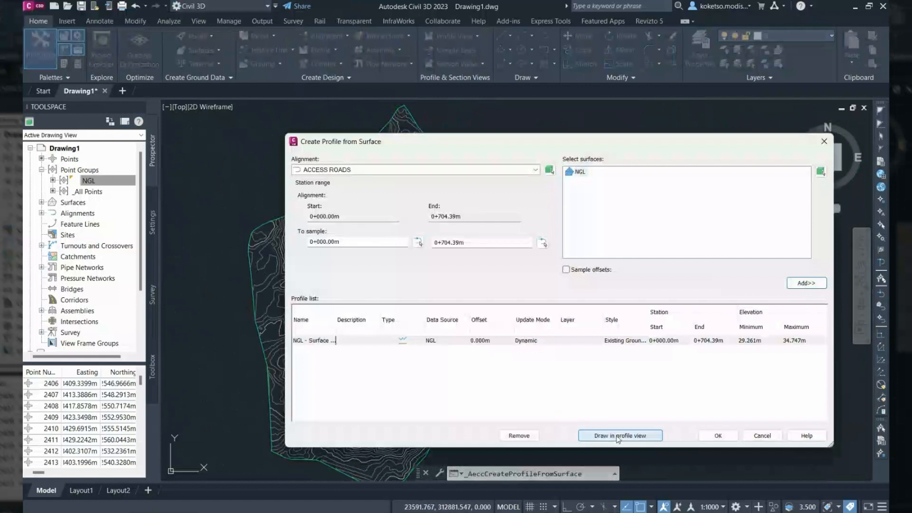
left_click(617, 436)
- Create the profile view with the default settings and place its origin in the empty area east of the surface's northern tip
left_click(452, 386)
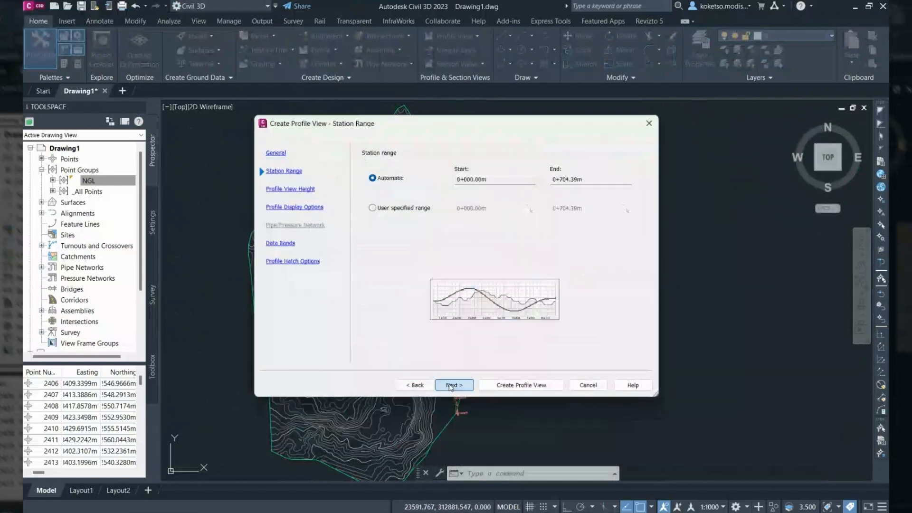
left_click(451, 386)
left_click(451, 385)
left_click(451, 386)
left_click(452, 386)
left_click(513, 387)
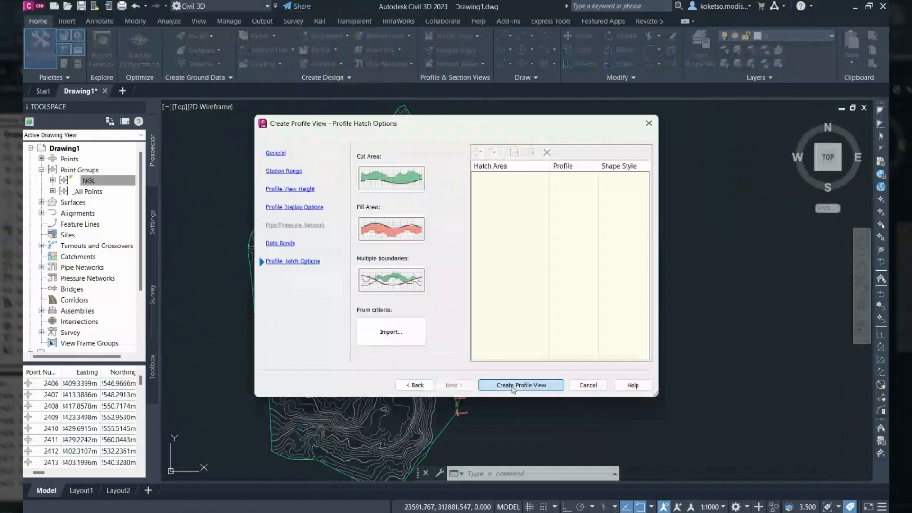
middle_click_drag(605, 243, 453, 264)
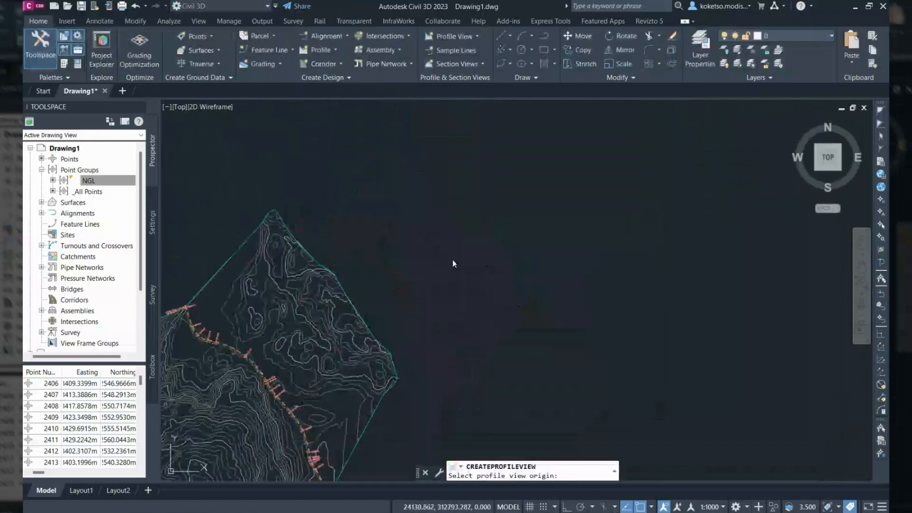
left_click(464, 241)
- Examine the ACCESS ROADS profile view, checking the existing ground line and the elevations listed along the stations
scroll(510, 215, "up", 4)
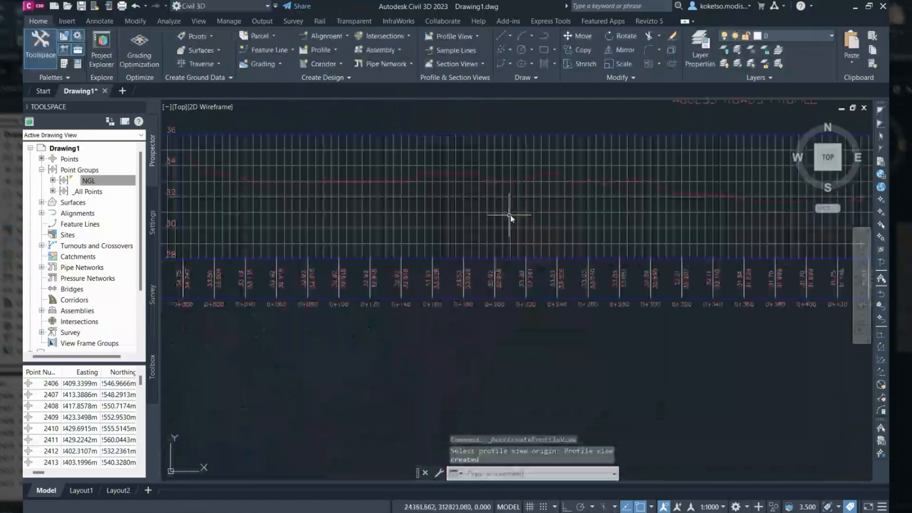
scroll(562, 205, "down", 2)
mouse_move(632, 213)
middle_mouse_down()
mouse_move(543, 245)
mouse_move(540, 263)
middle_mouse_up()
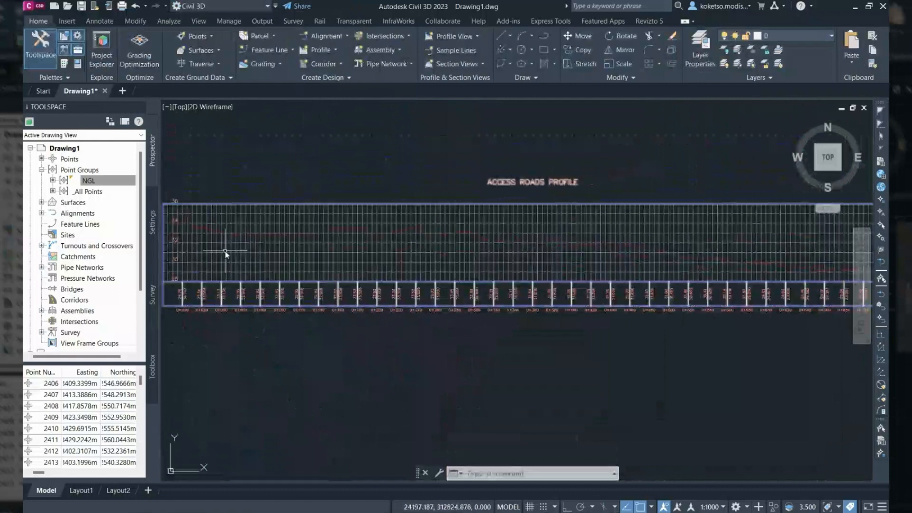
mouse_move(226, 255)
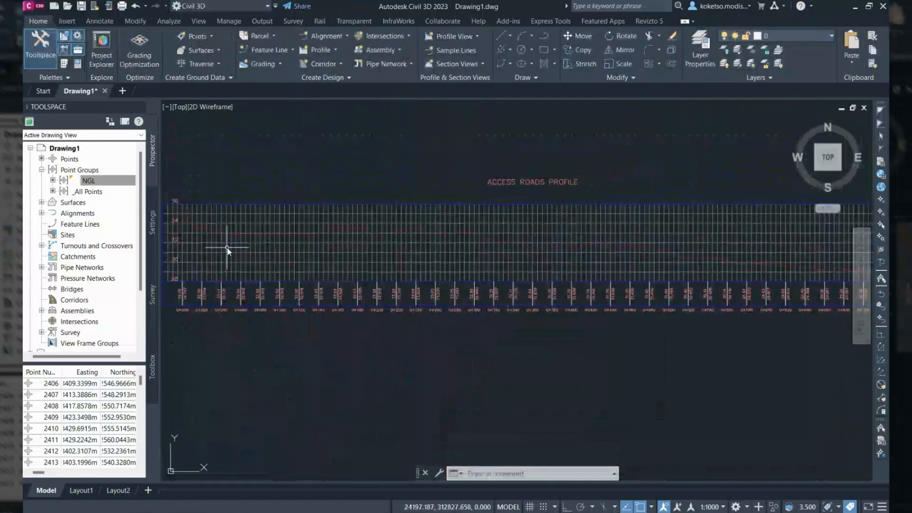
middle_click_drag(283, 256, 317, 260)
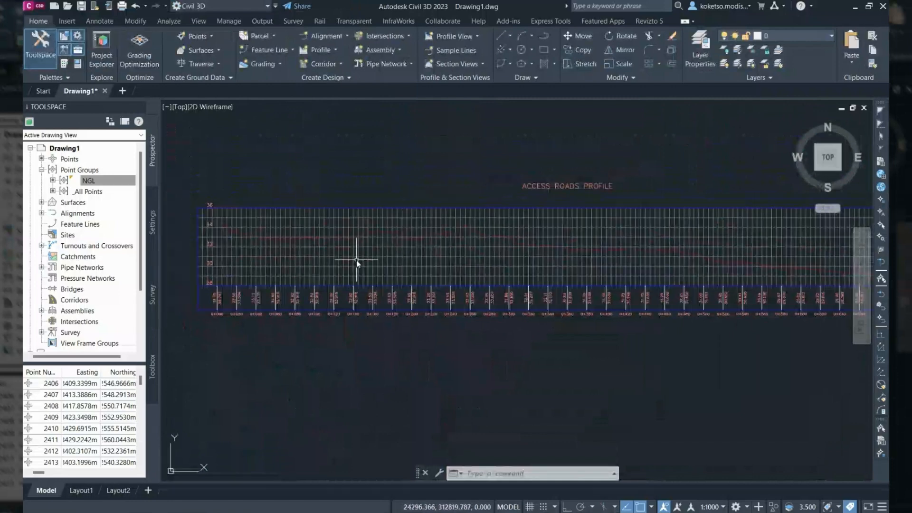
scroll(244, 237, "up", 4)
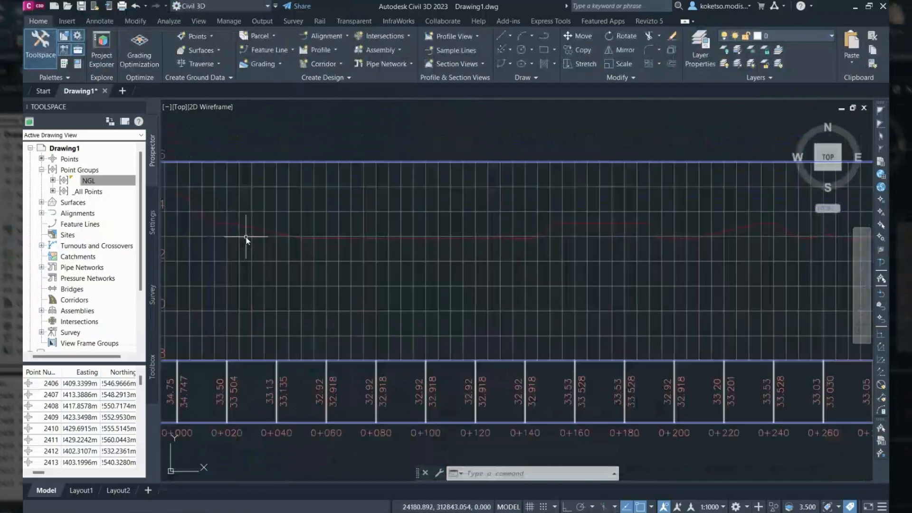
scroll(259, 227, "down", 2)
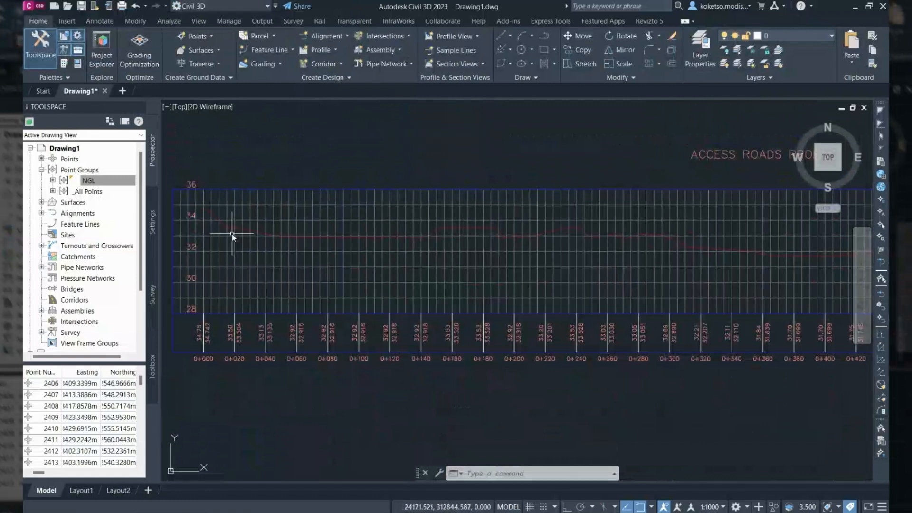
left_click(262, 237)
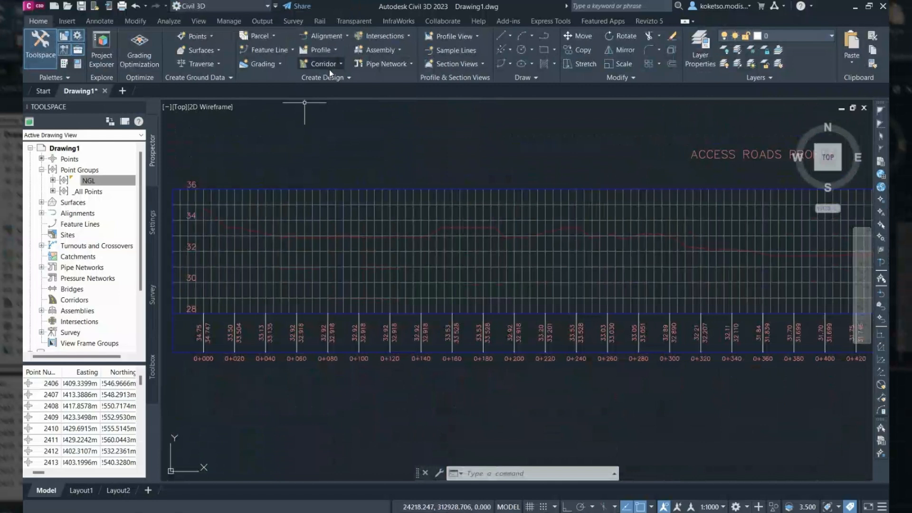
- Start a best fit profile in the ACCESS ROADS profile view, using the surface profile NGL - Surface (1) as input data
left_click(328, 48)
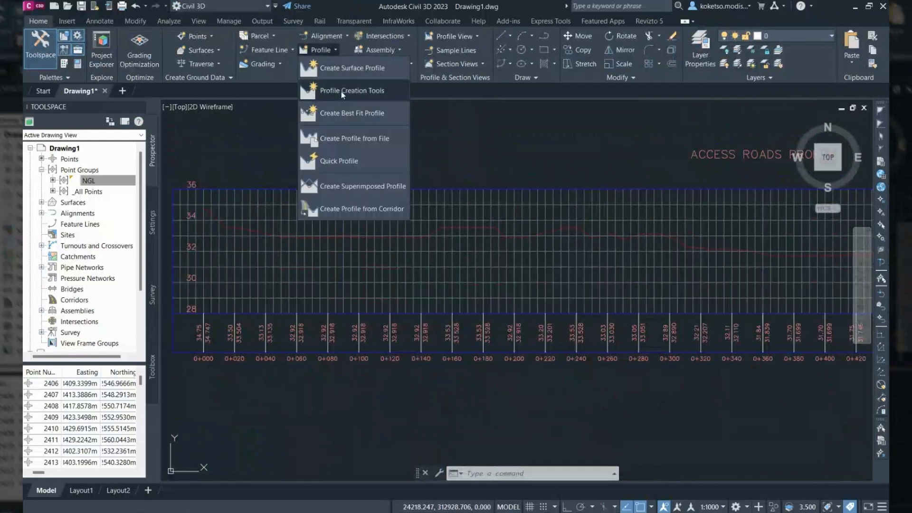
left_click(331, 119)
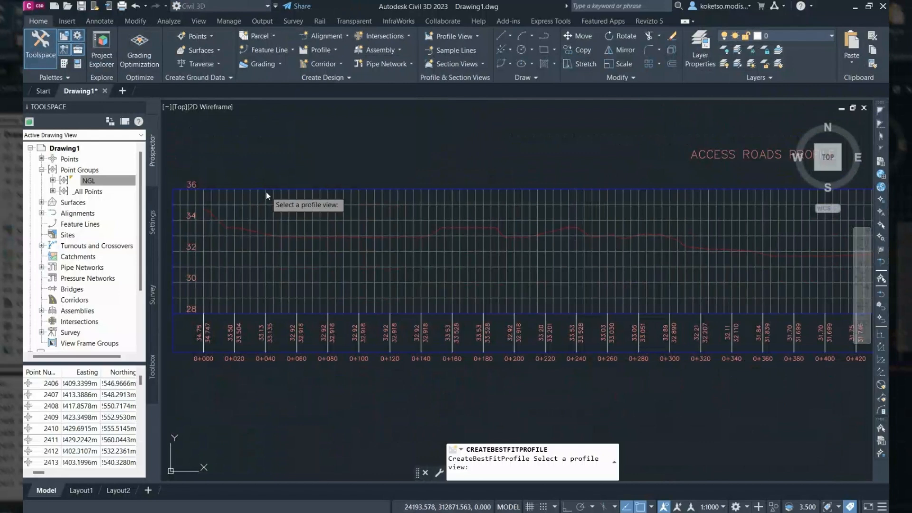
left_click(267, 193)
left_click(371, 138)
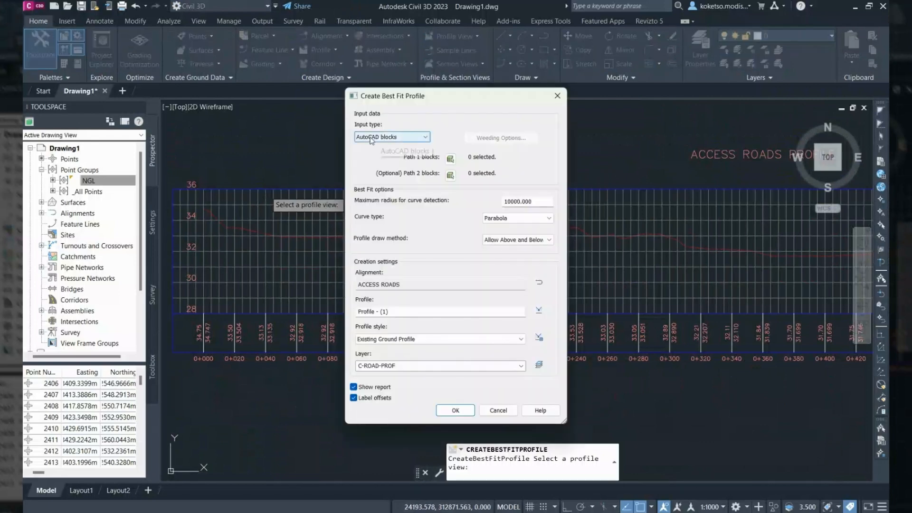
left_click(375, 138)
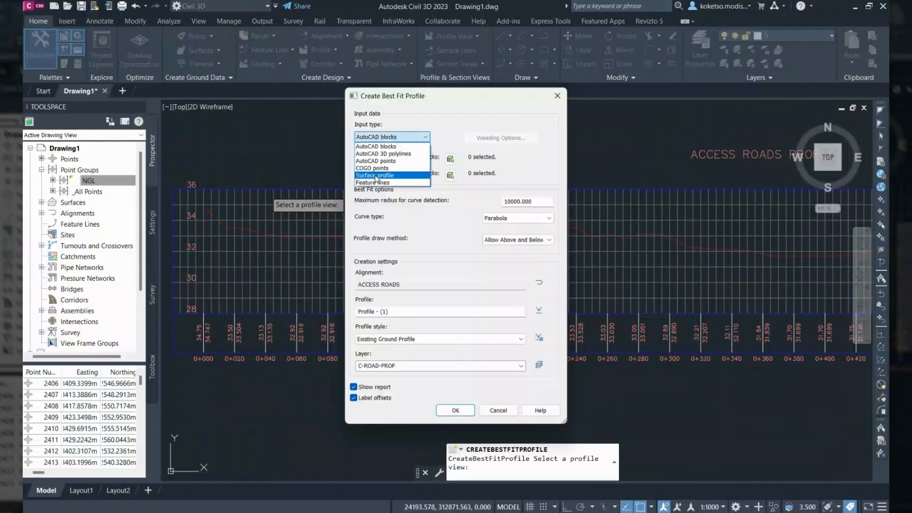
left_click(376, 176)
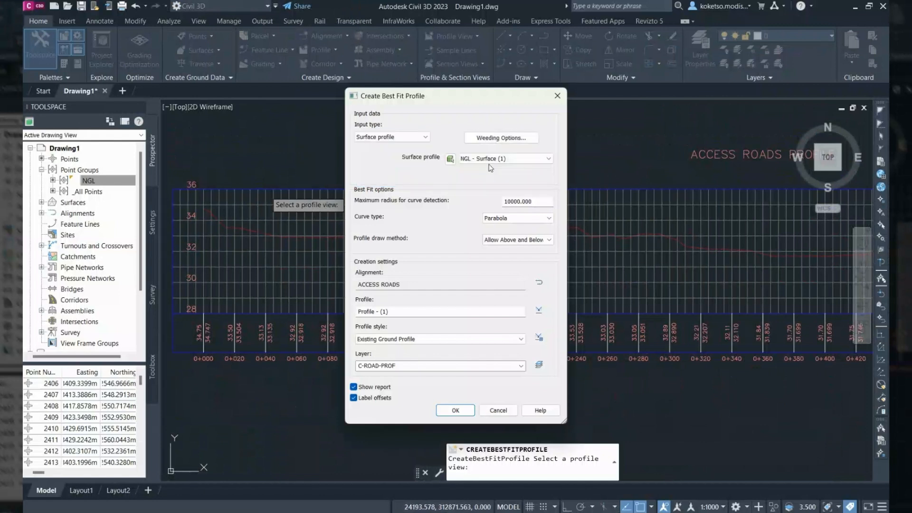
left_click(494, 159)
left_click(501, 168)
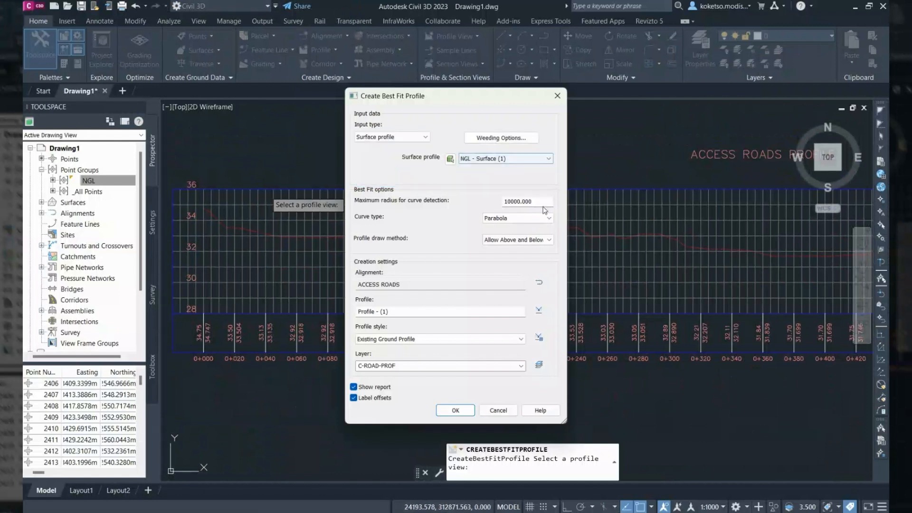
- Set the maximum radius for curve detection to 5000, with Parabola curves and the Allow Above and Below draw method
key("Tab")
type("5000")
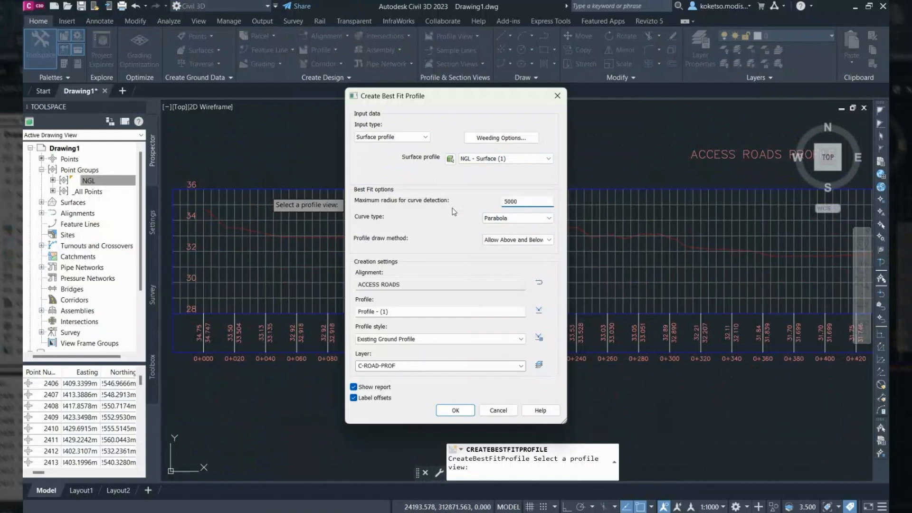
left_click(499, 220)
left_click(500, 228)
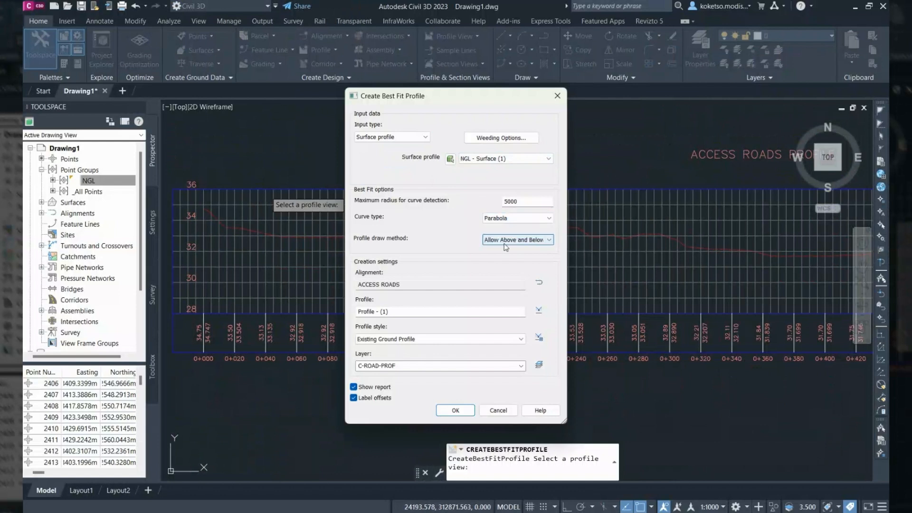
left_click(506, 242)
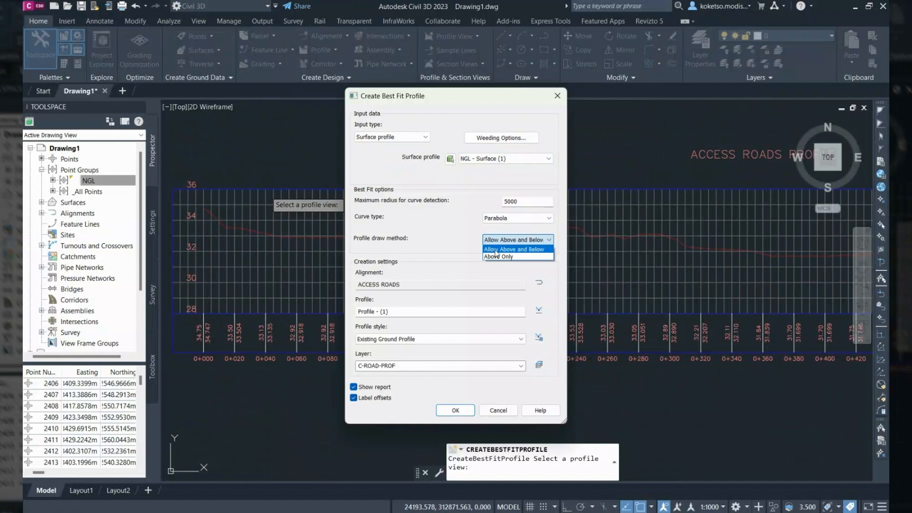
left_click(496, 250)
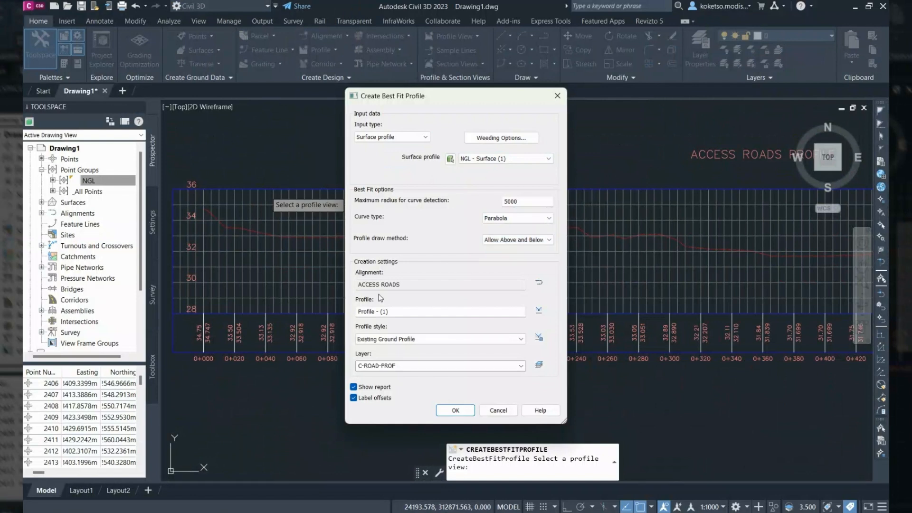
- Assign the Design Profile style, turn off the report and offset labels, and create the best fit profile
left_click(381, 340)
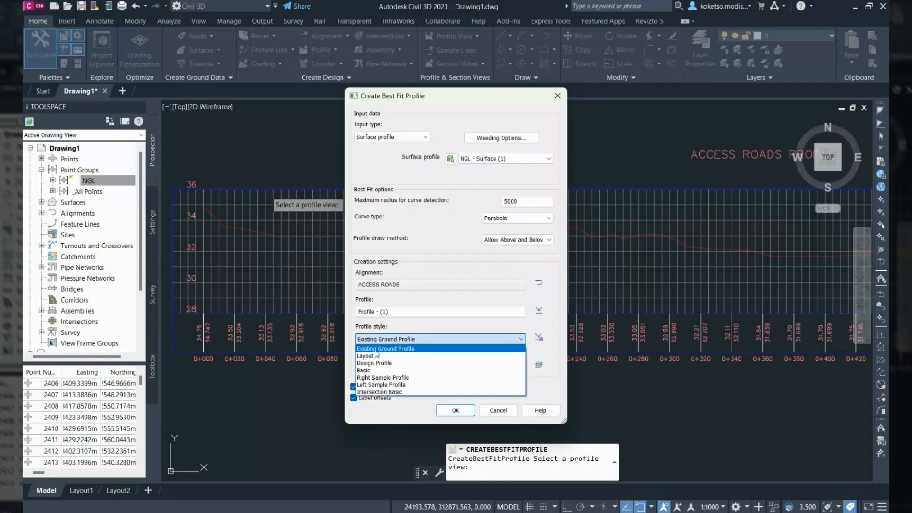
left_click(375, 363)
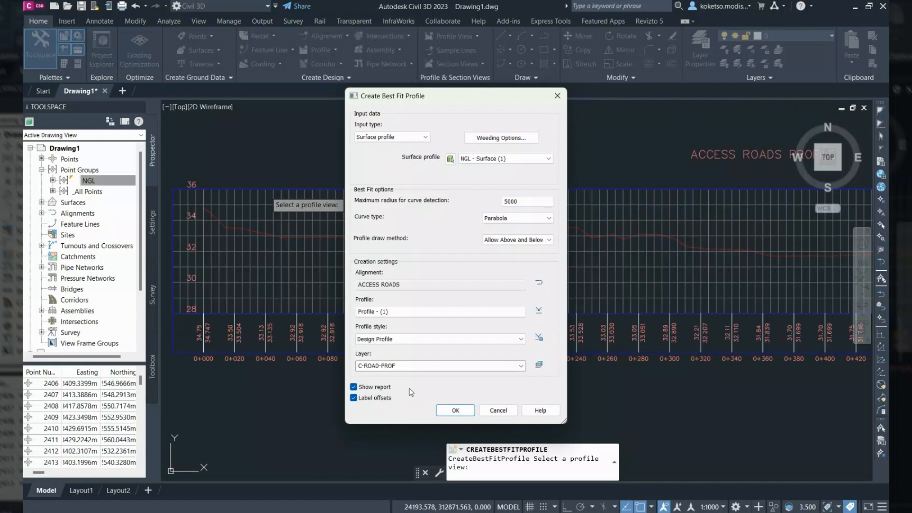
left_click(353, 387)
left_click(353, 398)
left_click(455, 410)
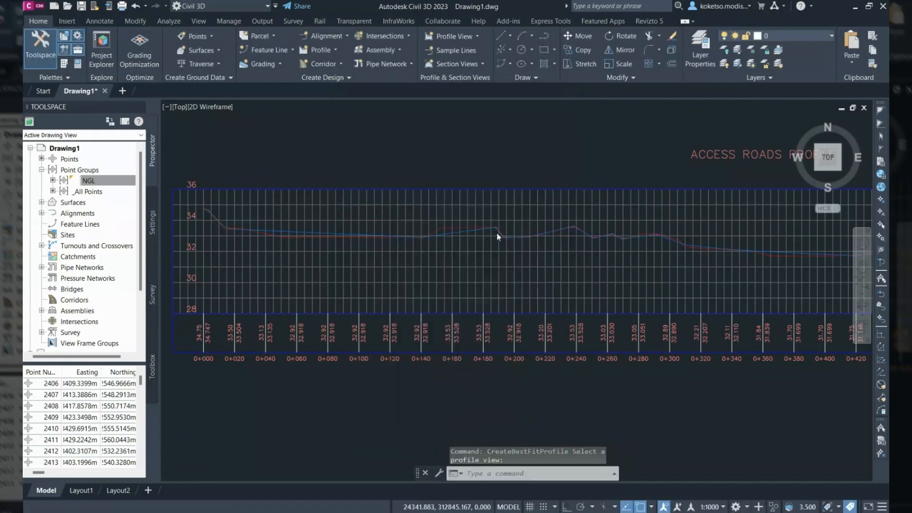
- Examine the best fit design profile against the existing ground line along the whole ACCESS ROADS profile view
scroll(497, 232, "down", 2)
scroll(445, 231, "up", 6)
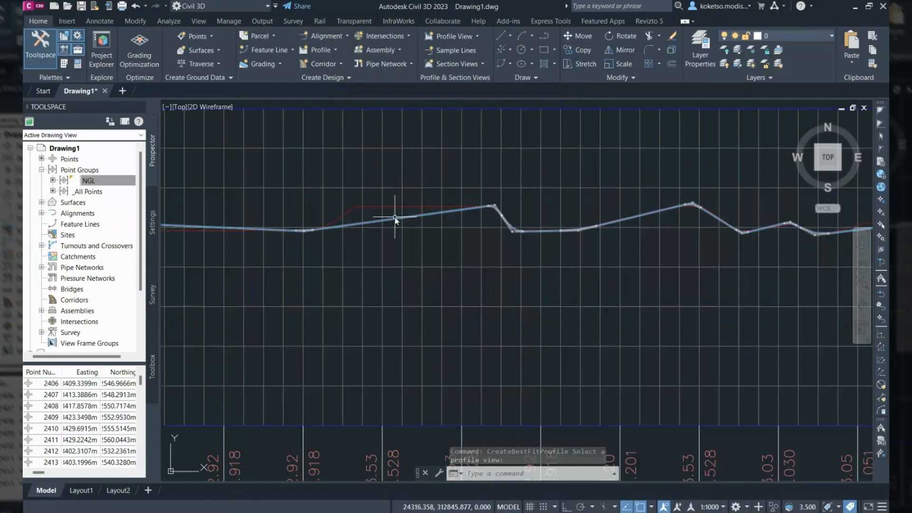
scroll(397, 217, "down", 4)
mouse_move(804, 238)
middle_mouse_down()
mouse_move(666, 227)
mouse_move(473, 235)
middle_mouse_up()
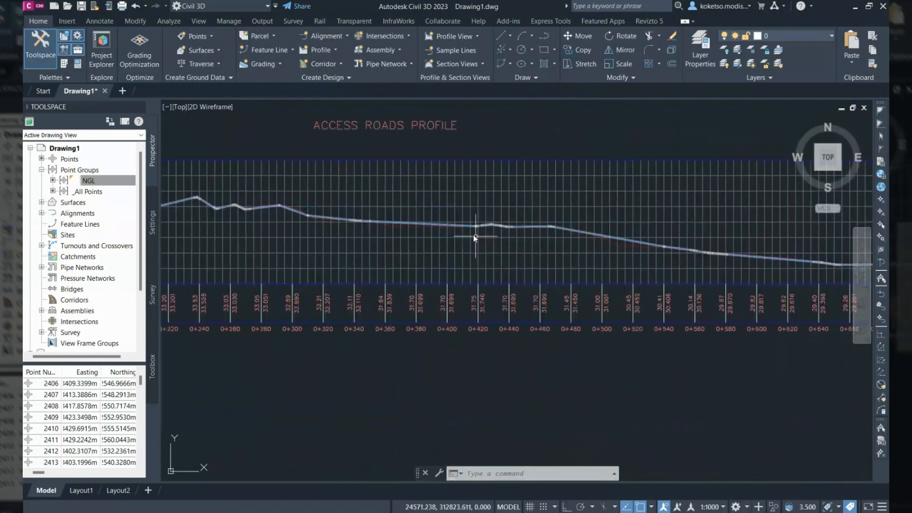
middle_click_drag(837, 276, 610, 250)
scroll(610, 249, "up", 2)
scroll(766, 257, "down", 2)
scroll(766, 257, "down", 2)
middle_click_drag(765, 257, 568, 250)
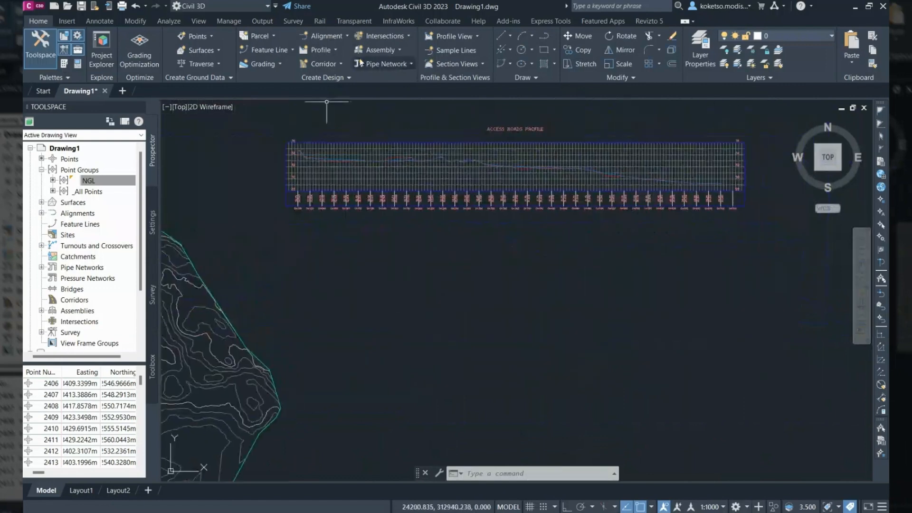
- Create an assembly named ACCESS ROAD with the Basic style and place its baseline just below the start of the profile view
left_click(374, 51)
type("ACCESS ROAD")
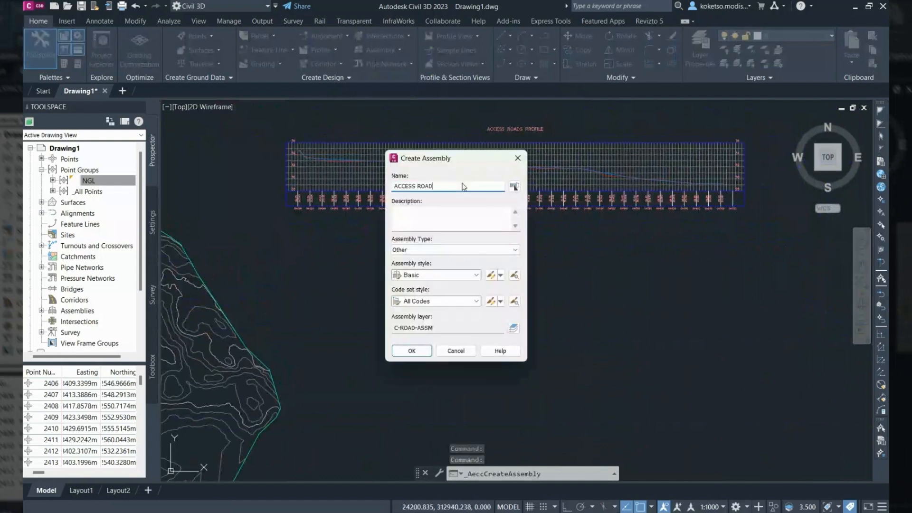
left_click(411, 351)
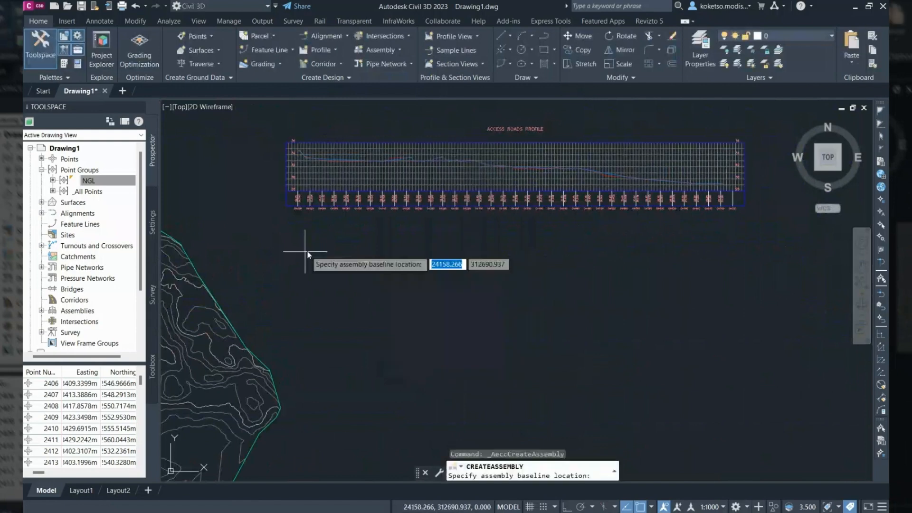
left_click(305, 252)
scroll(554, 238, "up", 2)
middle_click_drag(554, 238, 459, 184)
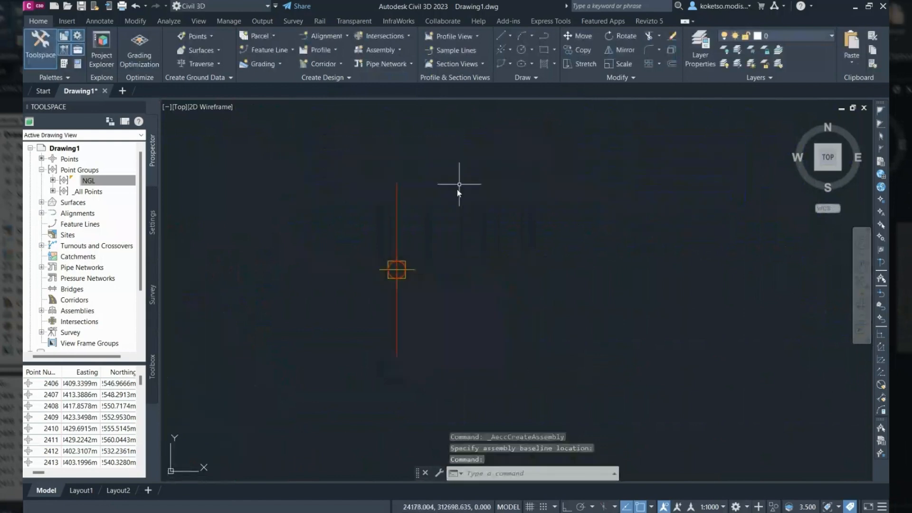
- Attach BasicLaneTransition subassemblies to both sides of the ACCESS ROAD assembly baseline, and close the subassembly palette
left_click(459, 184)
left_click(375, 228)
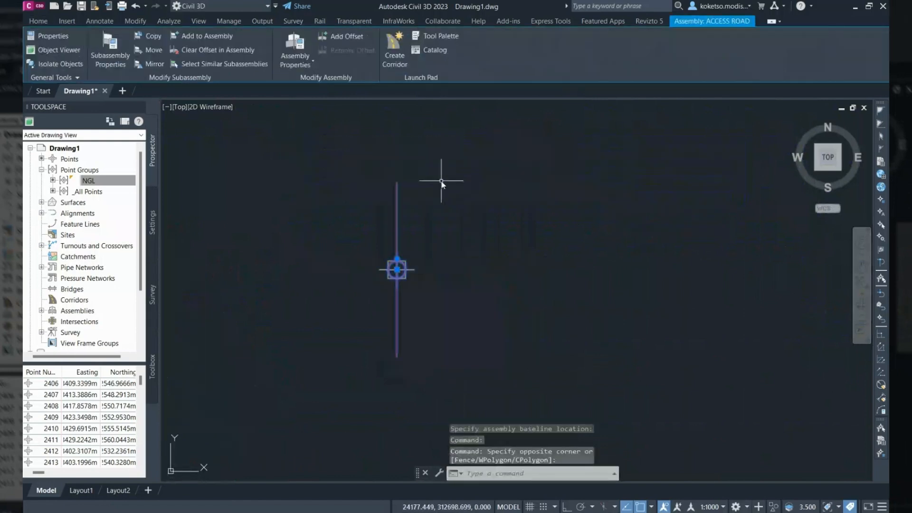
left_click(437, 38)
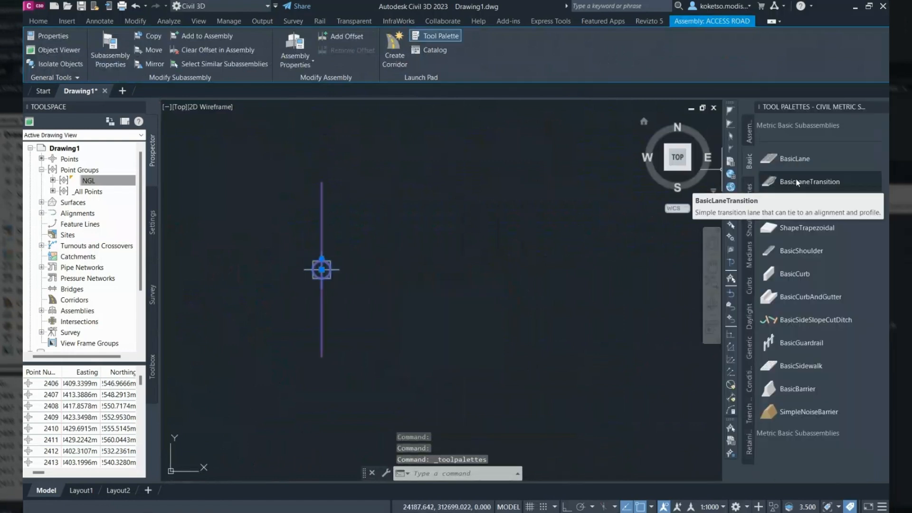
left_click(797, 183)
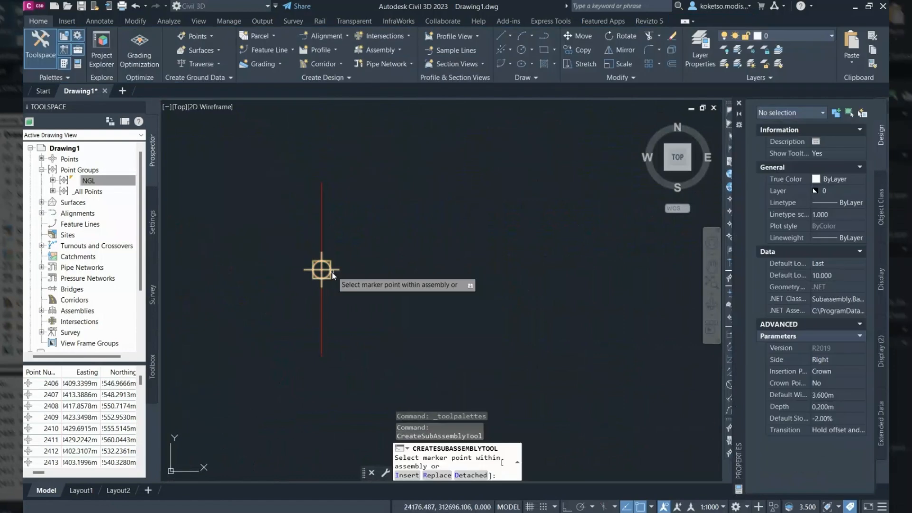
left_click(328, 279)
left_click(317, 284)
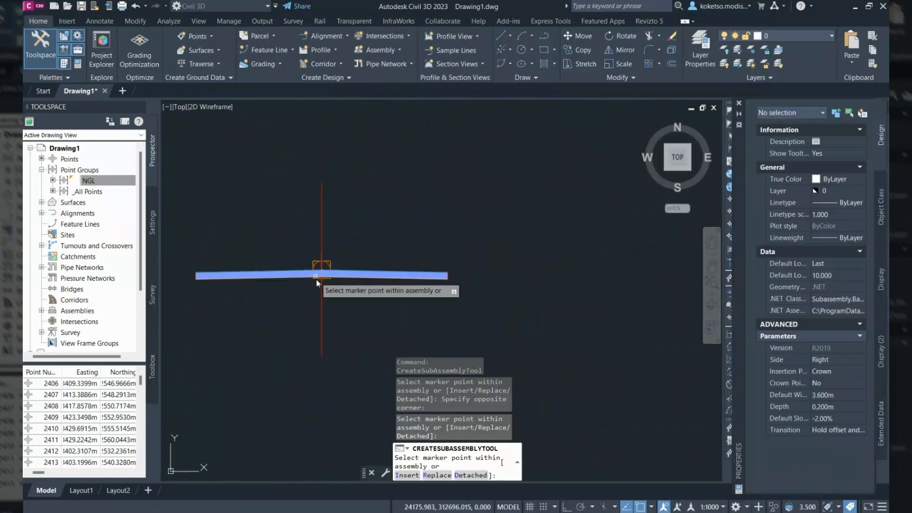
middle_click_drag(392, 303, 441, 296)
key("Escape")
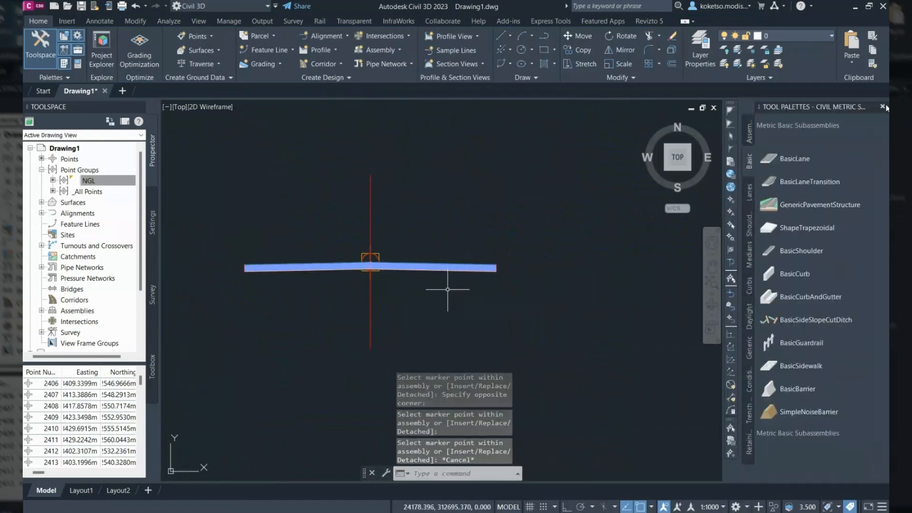
left_click(883, 107)
- Review the input parameters of the left BasicLaneTransition subassembly, including its width, depth, slope and transition
middle_click_drag(364, 312, 390, 303)
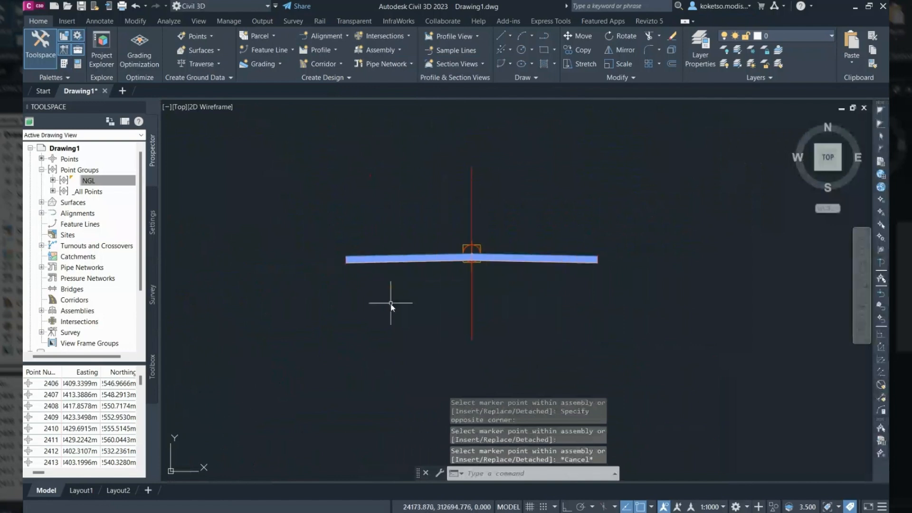
left_click_drag(390, 304, 344, 225)
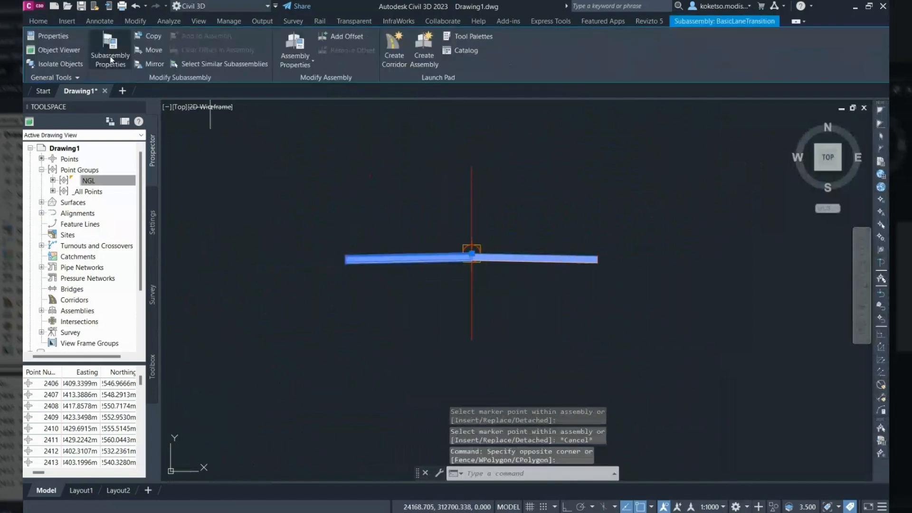
left_click(110, 52)
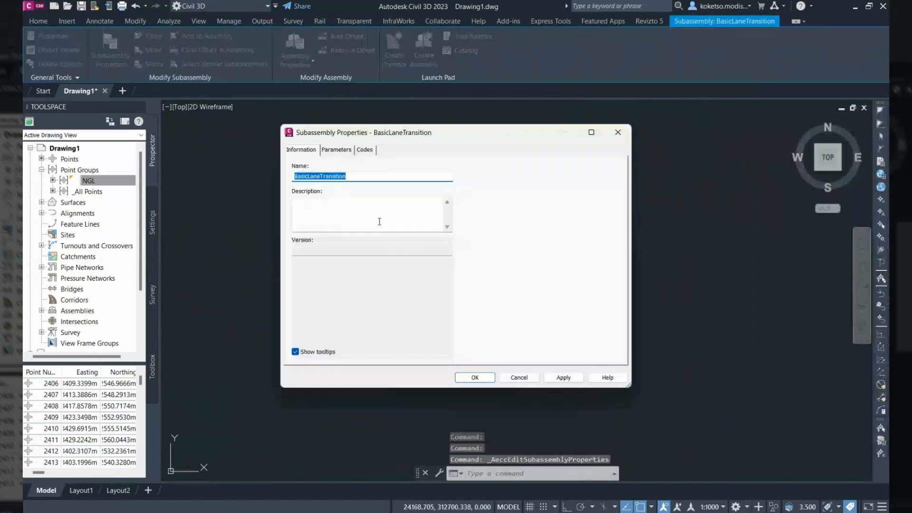
left_click(338, 151)
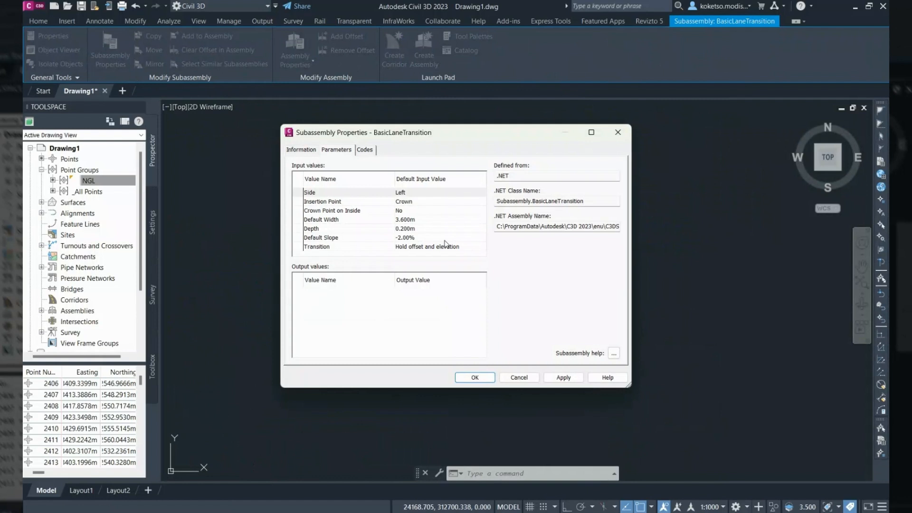
left_click(554, 380)
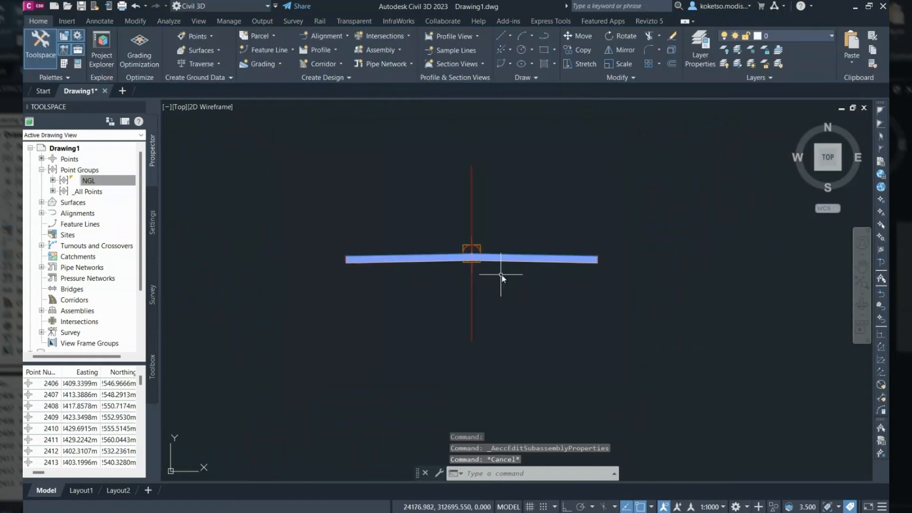
- Start a corridor named ACCESS ROAD in the Basic style, with the ACCESS ROADS alignment and the NGL - Surface (1) profile as baseline
scroll(509, 278, "down", 10)
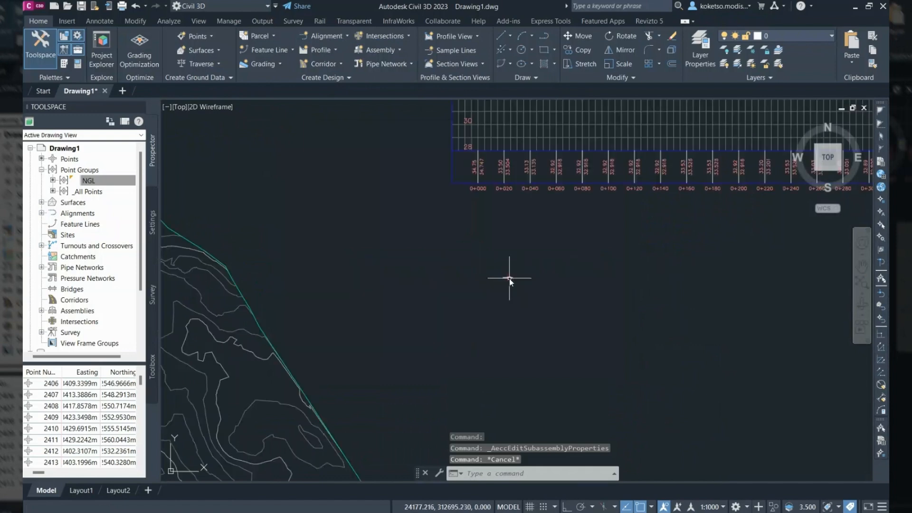
scroll(510, 278, "down", 3)
scroll(436, 273, "down", 5)
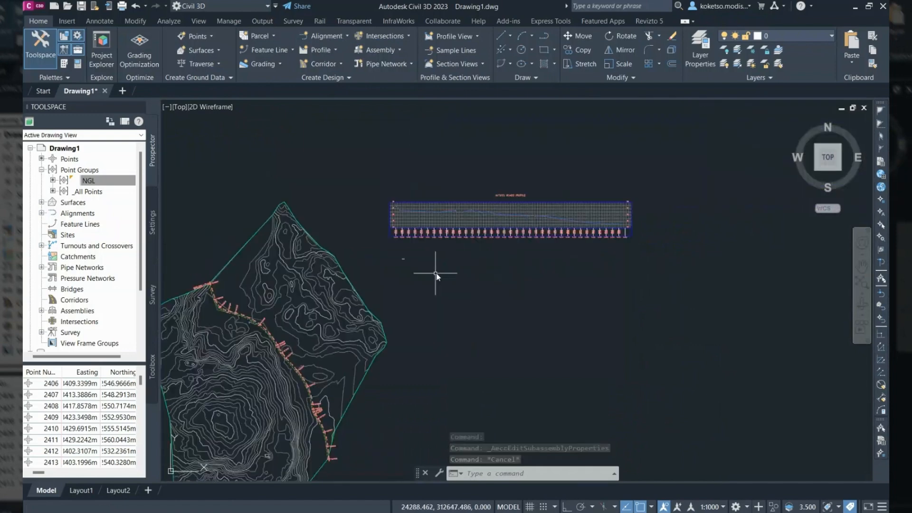
left_click(330, 65)
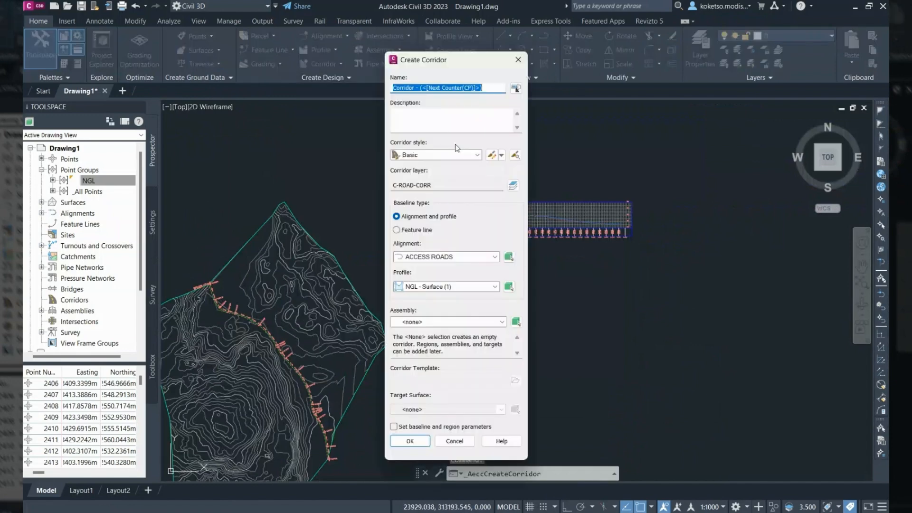
type("ACCESS ROAD")
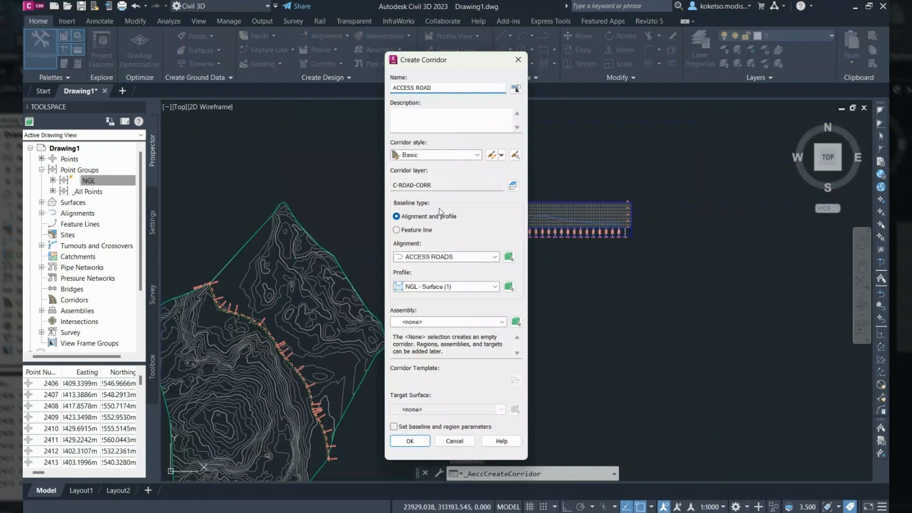
left_click(428, 260)
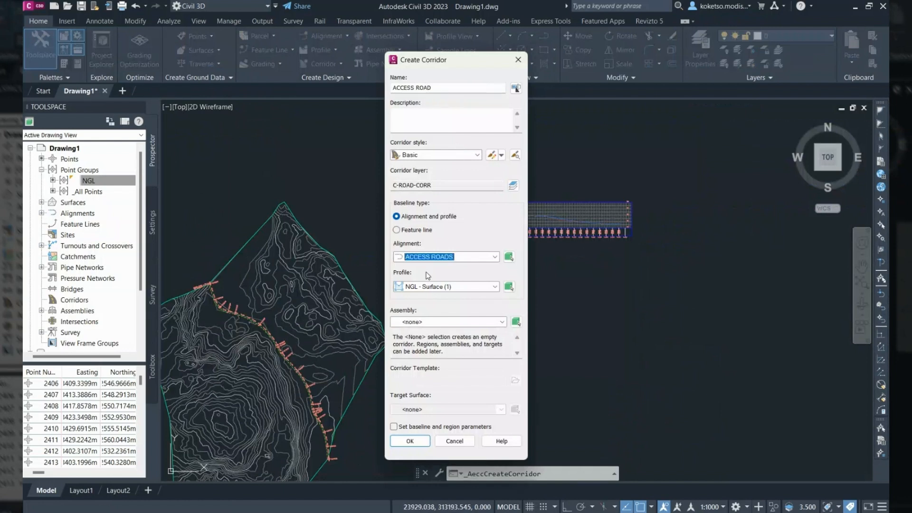
left_click(427, 287)
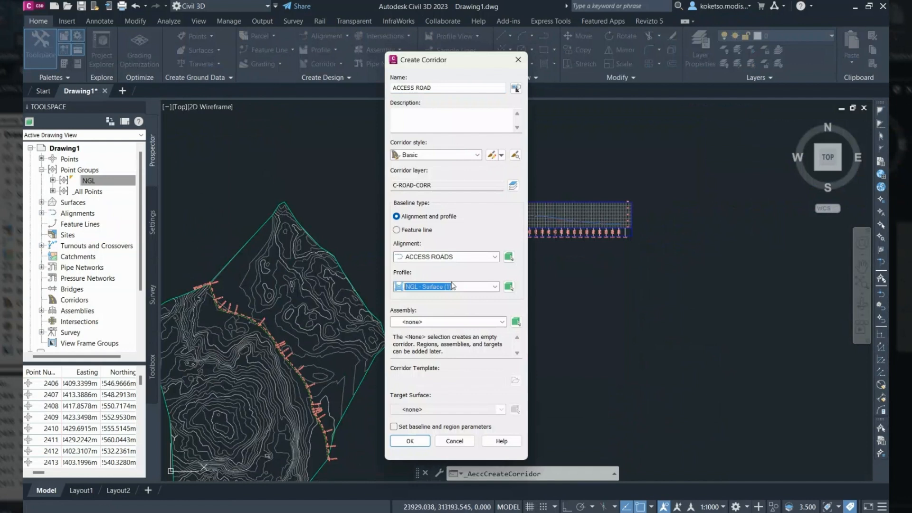
- Assign the ACCESS ROAD assembly and the NGL target surface to the corridor, and continue to its baseline and region parameters
left_click(428, 321)
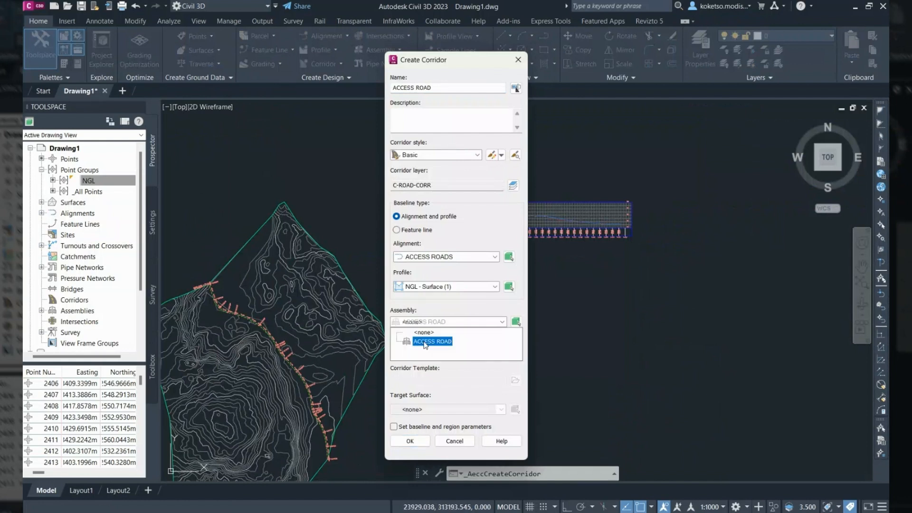
left_click(428, 341)
left_click(419, 409)
left_click(419, 429)
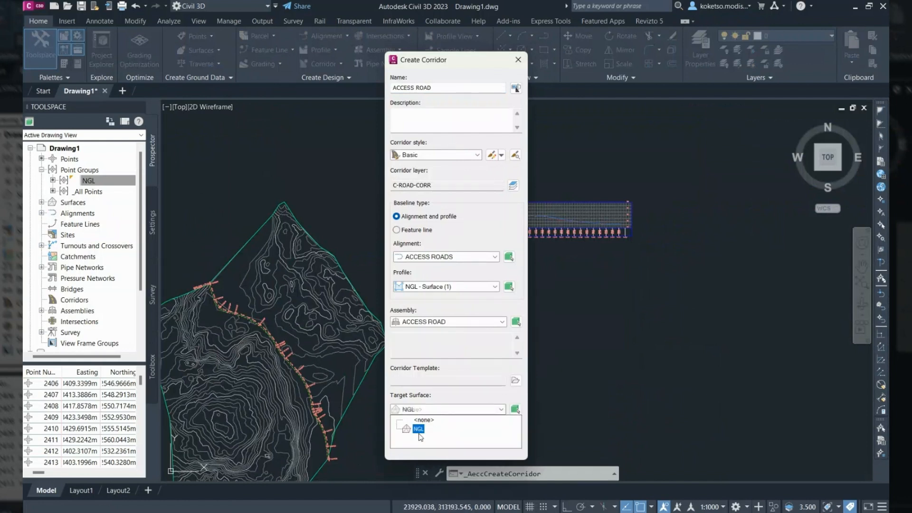
left_click(419, 430)
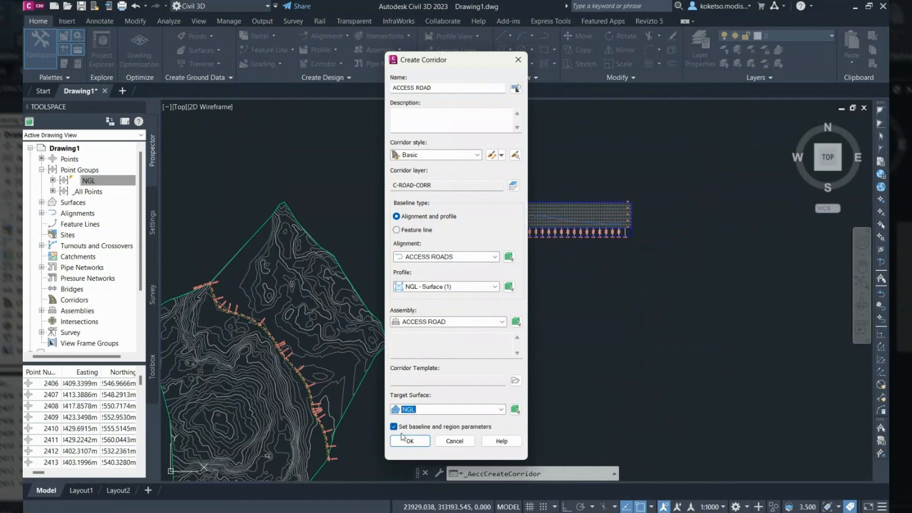
left_click(411, 443)
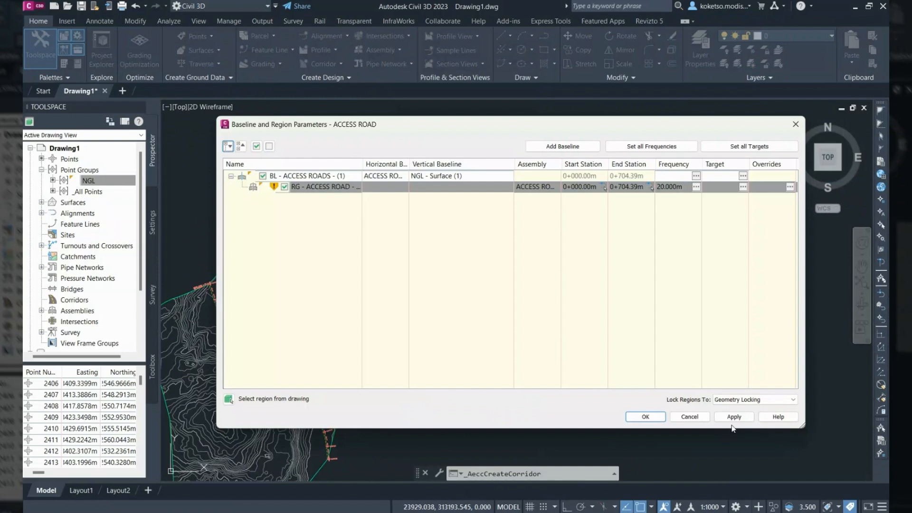
- Map the offset target of the right BasicLaneTransition in the corridor region to the ACCESS ROADS alignment
left_click(743, 186)
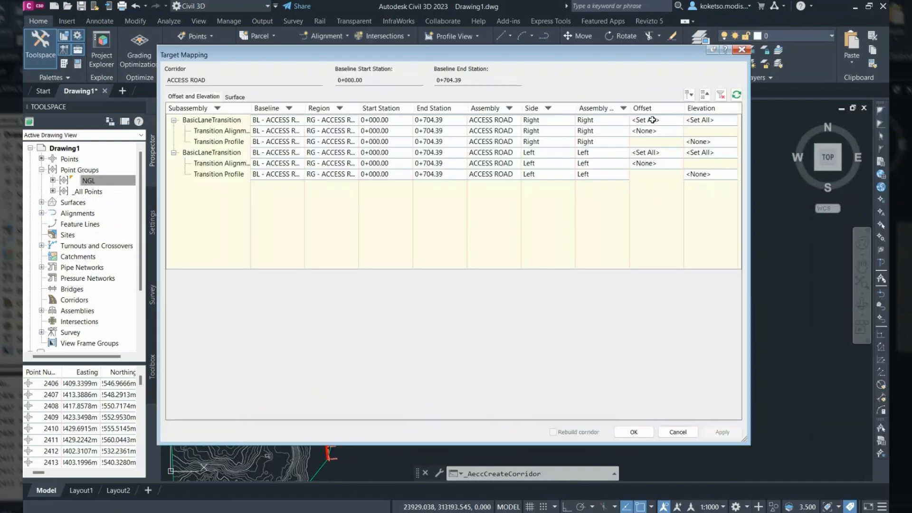
left_click(192, 345)
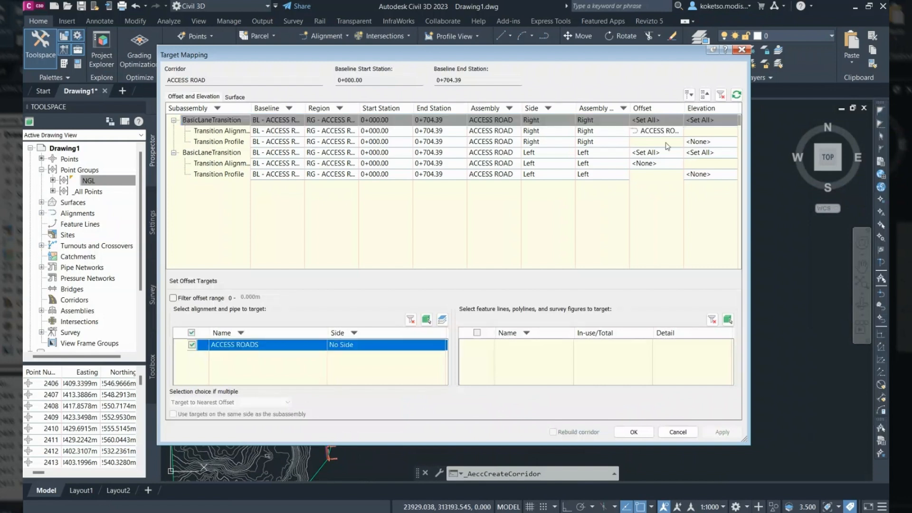
left_click(660, 132)
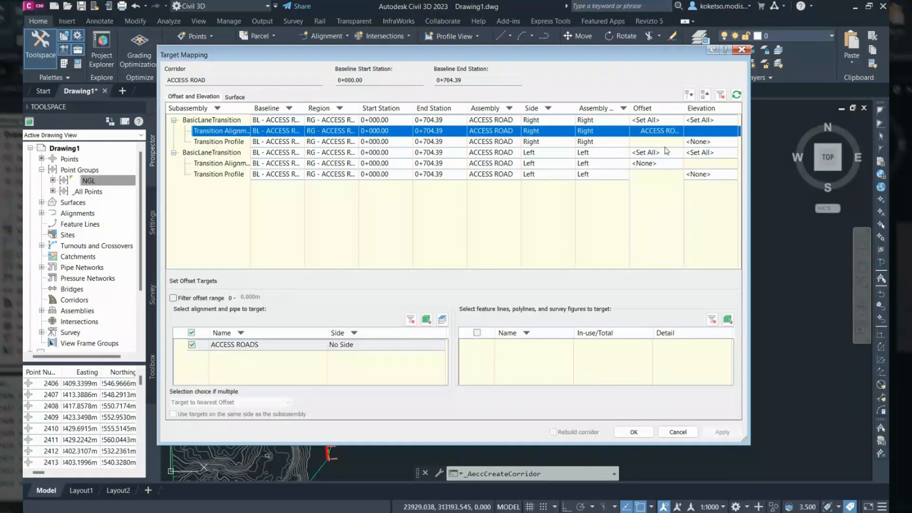
left_click(666, 152)
- Set both NGL - Surface (1) and Profile - (1) as elevation targets for the right and left BasicLaneTransition subassemblies
left_click(708, 119)
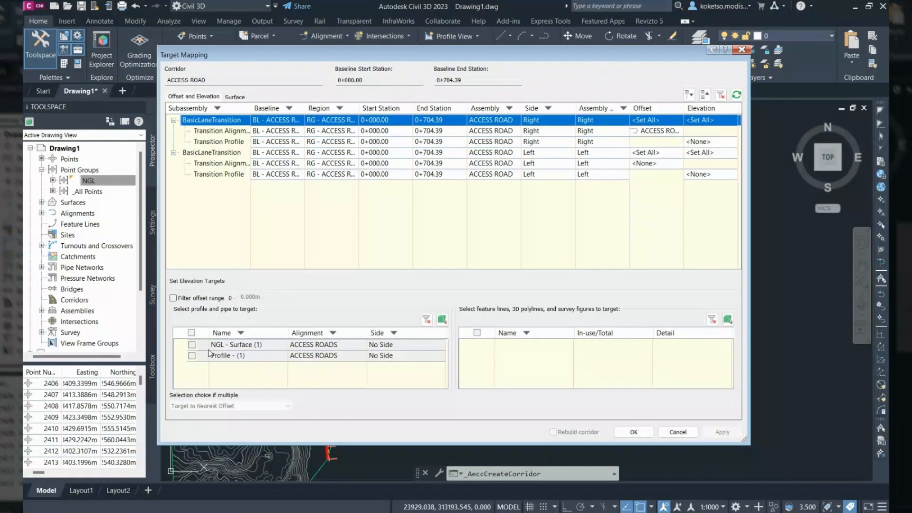
left_click(192, 355)
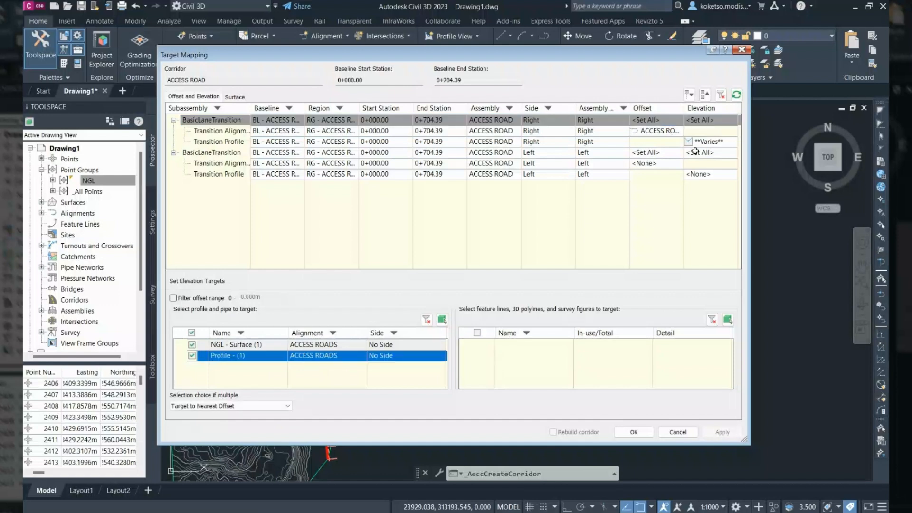
left_click(694, 152)
left_click(192, 355)
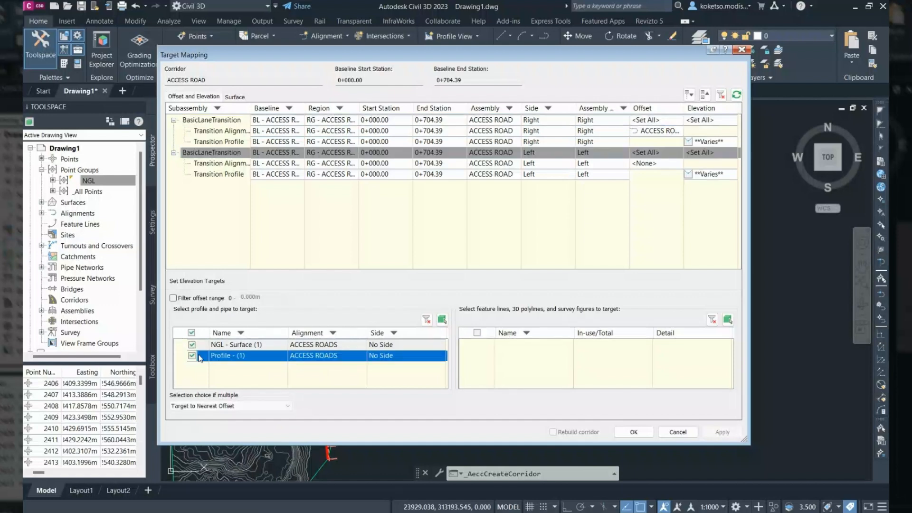
- Map the left lane's transition alignment to ACCESS ROADS, check its profile targets, and accept the target mapping
left_click(668, 173)
left_click(667, 165)
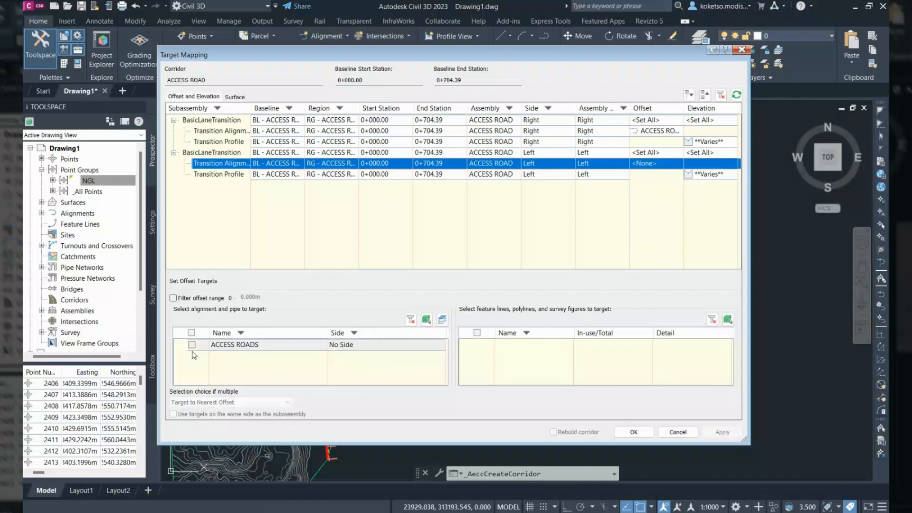
left_click(192, 345)
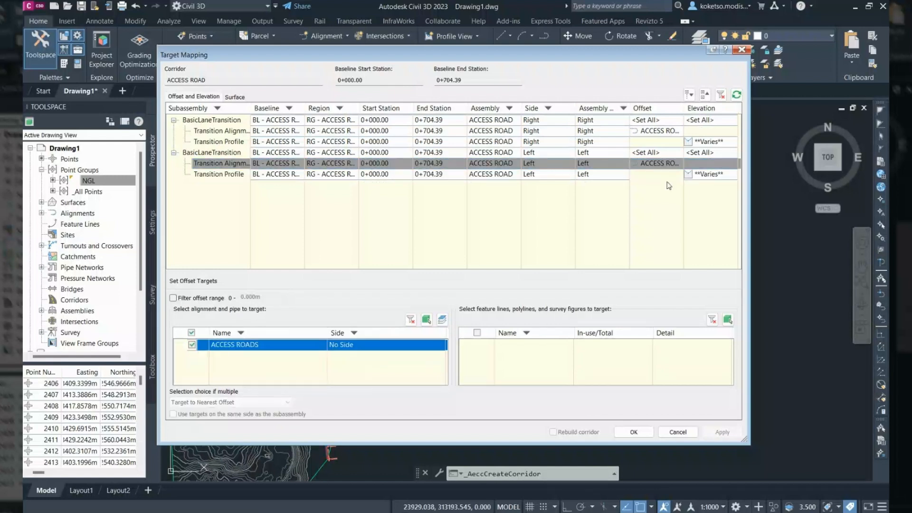
left_click(697, 175)
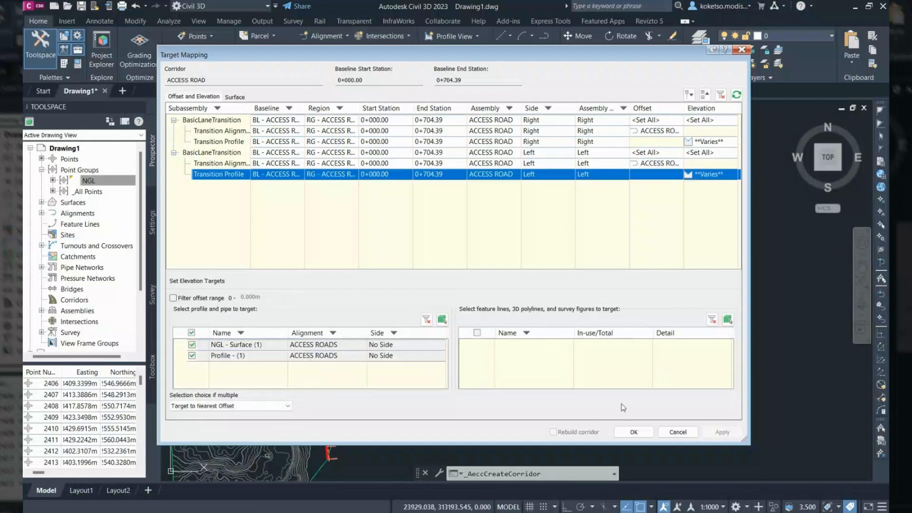
left_click(633, 432)
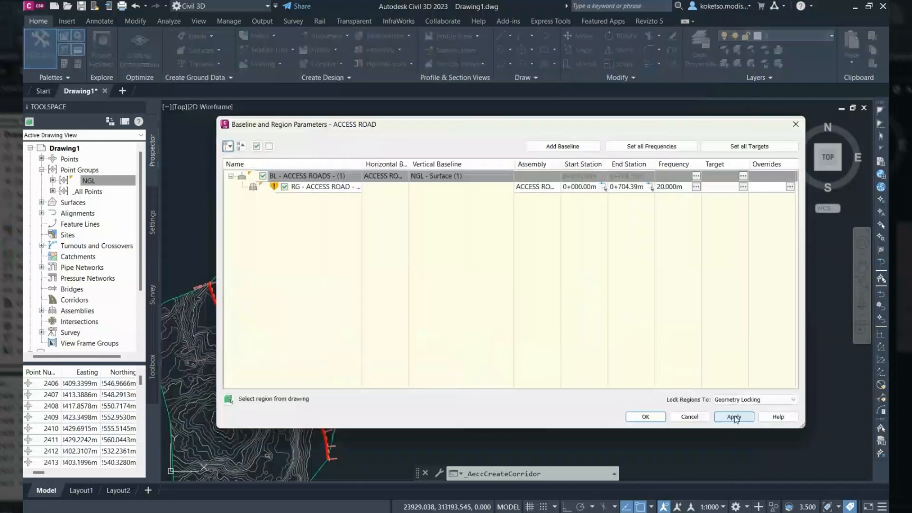
- Apply the baseline and region parameters and build the ACCESS ROAD corridor
left_click(734, 417)
left_click(525, 262)
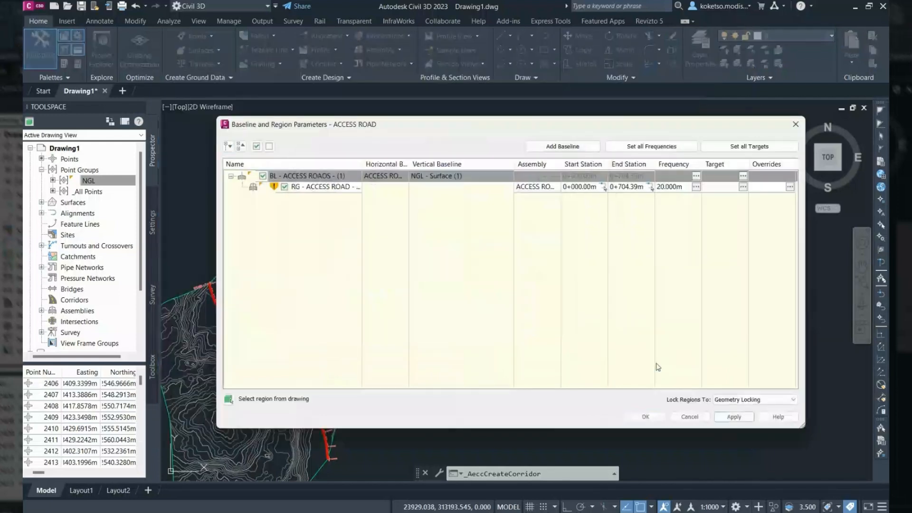
left_click(646, 416)
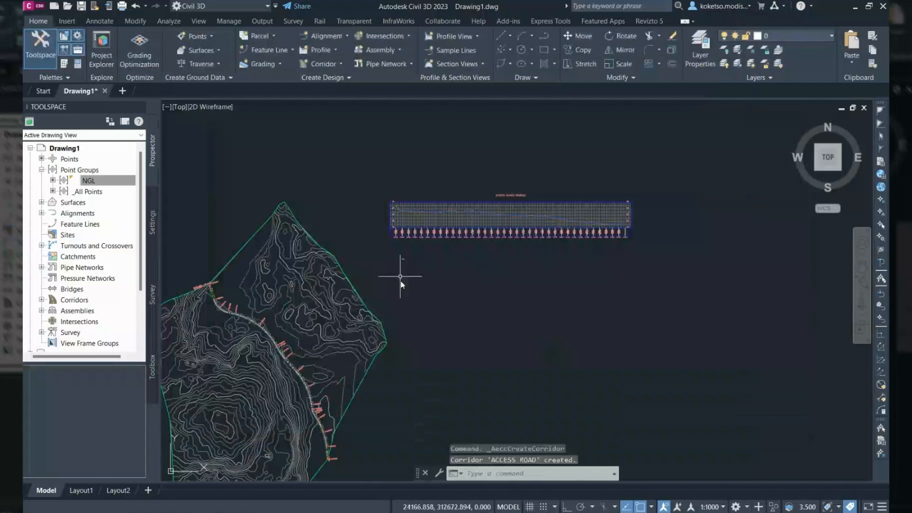
- Select the NGL surface together with the alignment and corridor, and open them in the Object Viewer
scroll(256, 322, "up", 5)
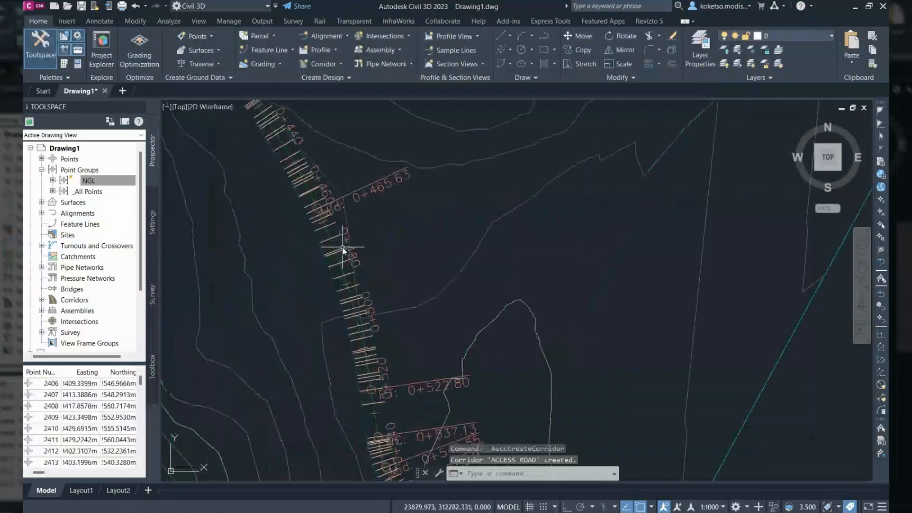
scroll(343, 247, "down", 6)
middle_click_drag(348, 244, 430, 285)
left_click(474, 419)
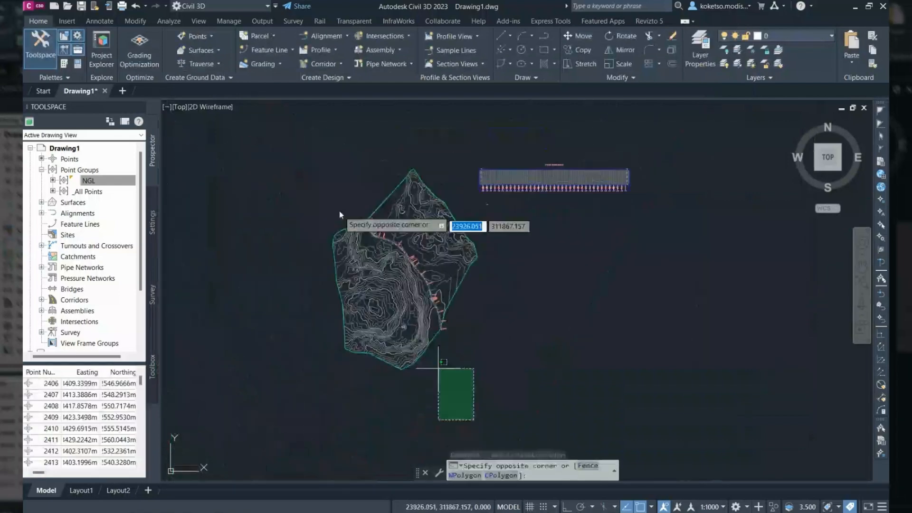
left_click(340, 211)
right_click(386, 269)
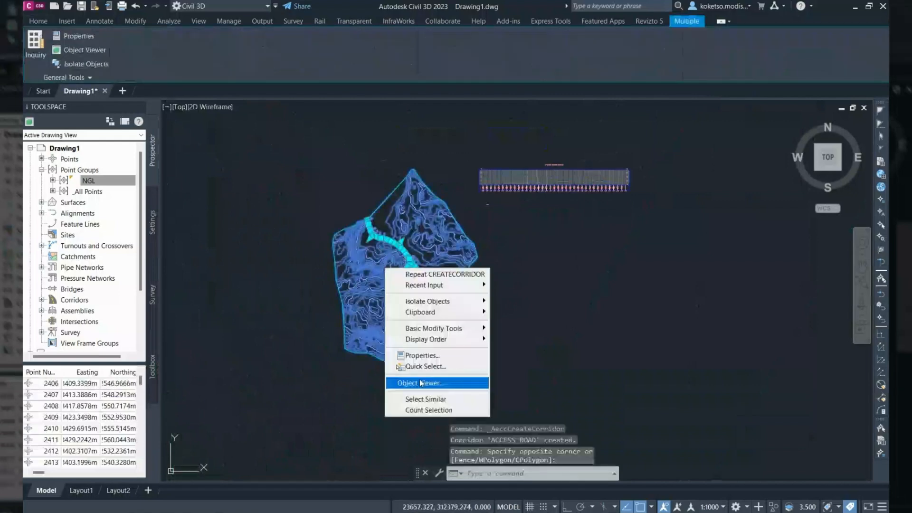
left_click(421, 383)
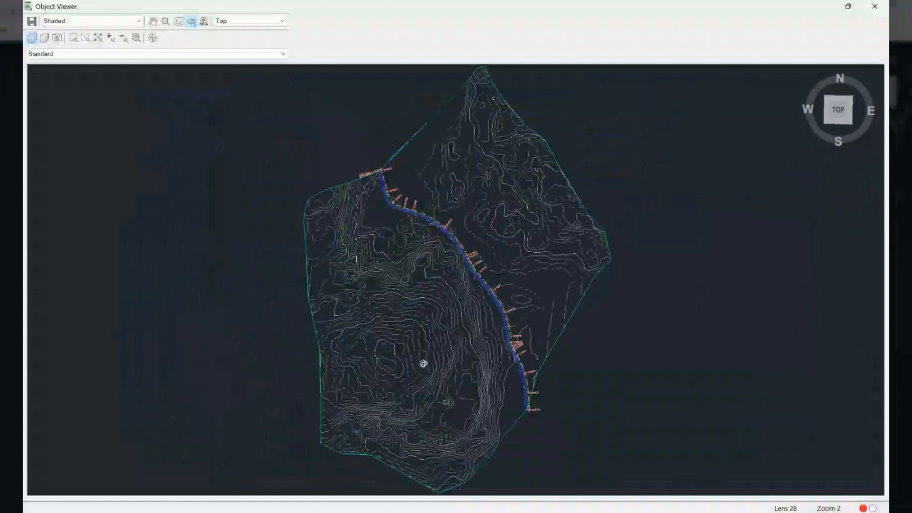
- Examine the shaded corridor against the terrain in 3D from a low angle, and close the Object Viewer
left_click_drag(423, 363, 427, 165)
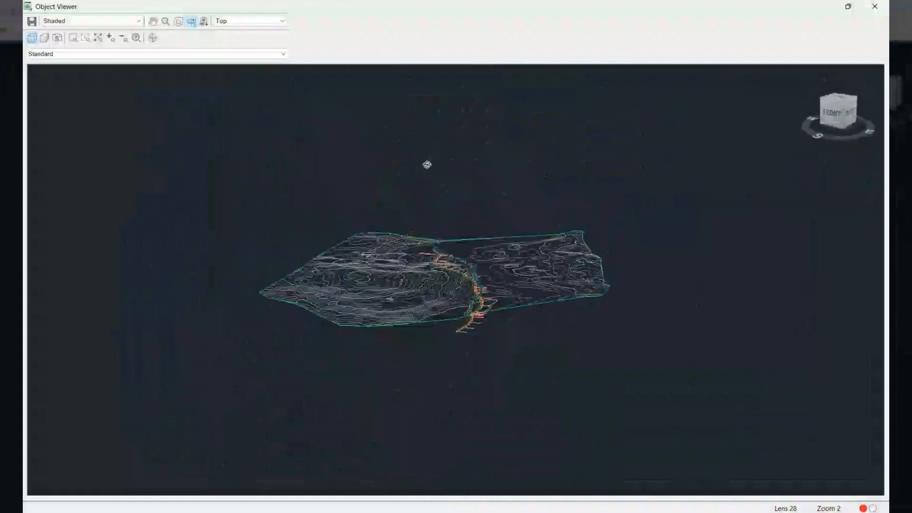
scroll(592, 327, "up", 5)
left_click_drag(593, 327, 630, 176)
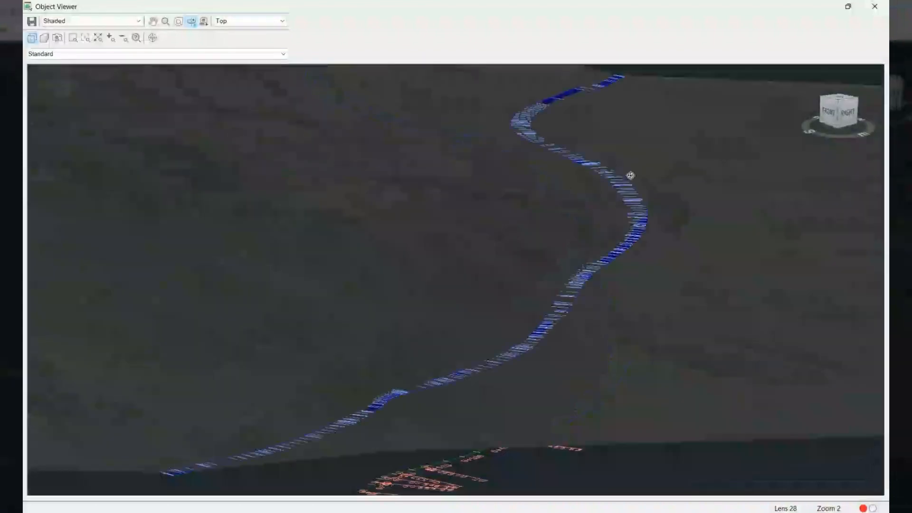
scroll(588, 150, "up", 5)
scroll(473, 217, "down", 5)
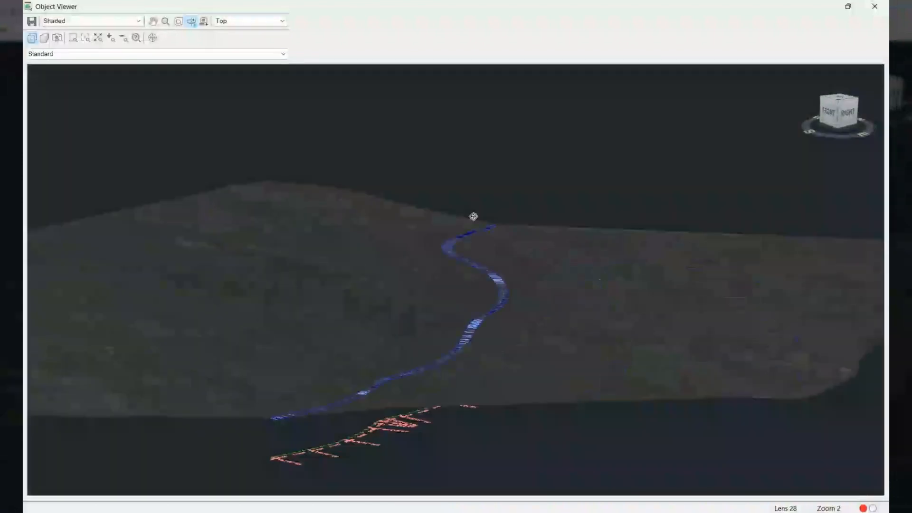
left_click(873, 6)
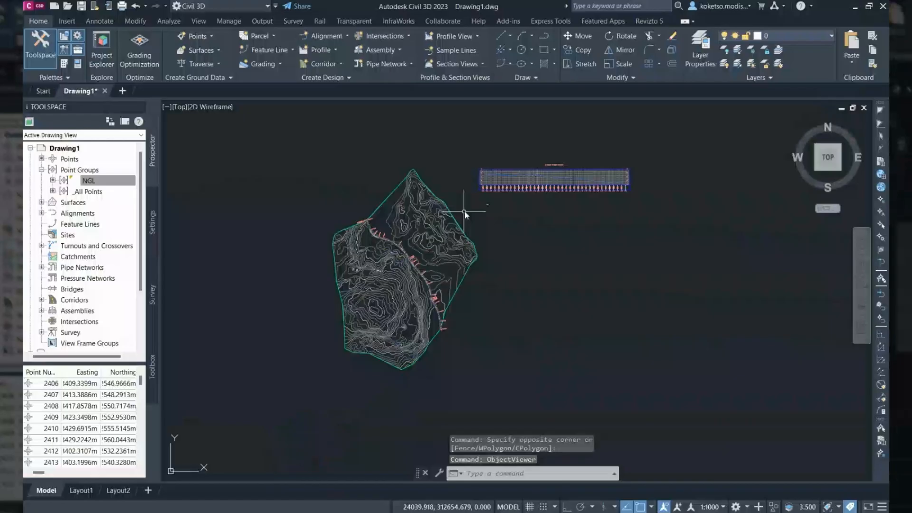
- Create a sample line group on the ACCESS ROADS alignment, sampling the NGL surface and the ACCESS ROAD corridor
scroll(464, 211, "up", 5)
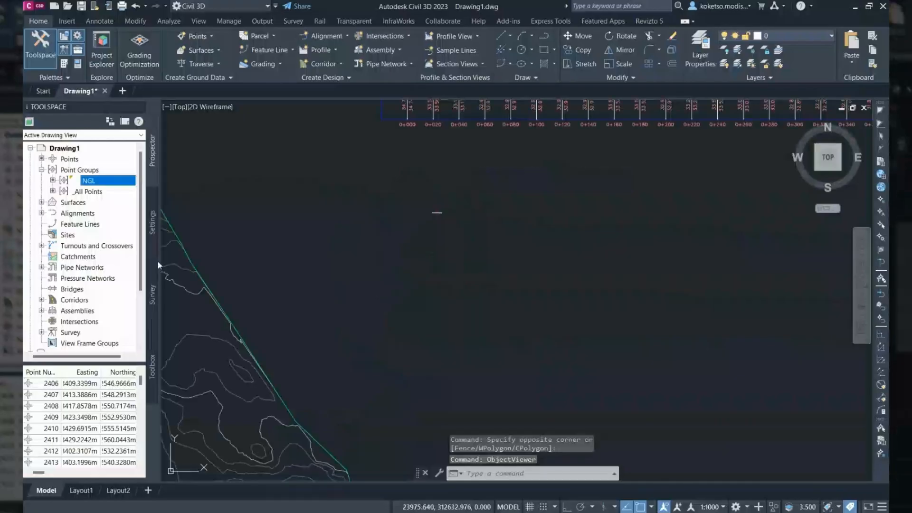
left_click_drag(160, 267, 176, 268)
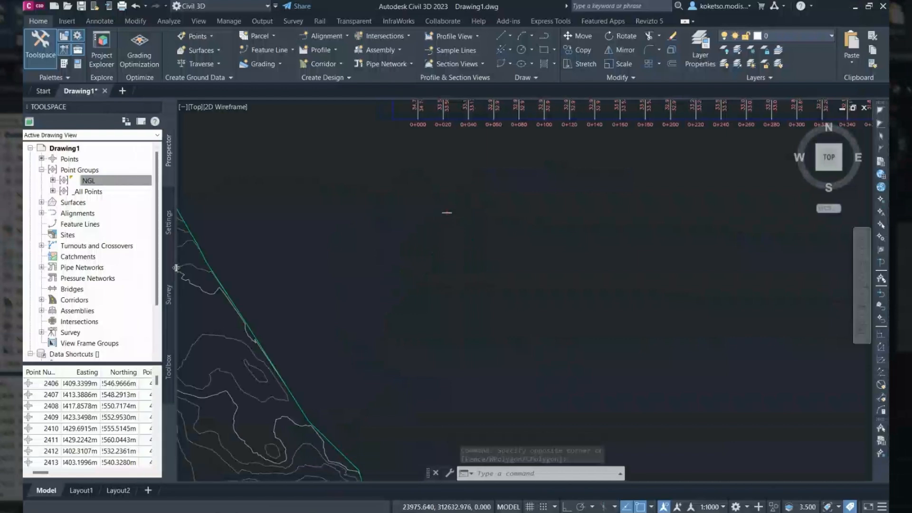
scroll(547, 280, "down", 5)
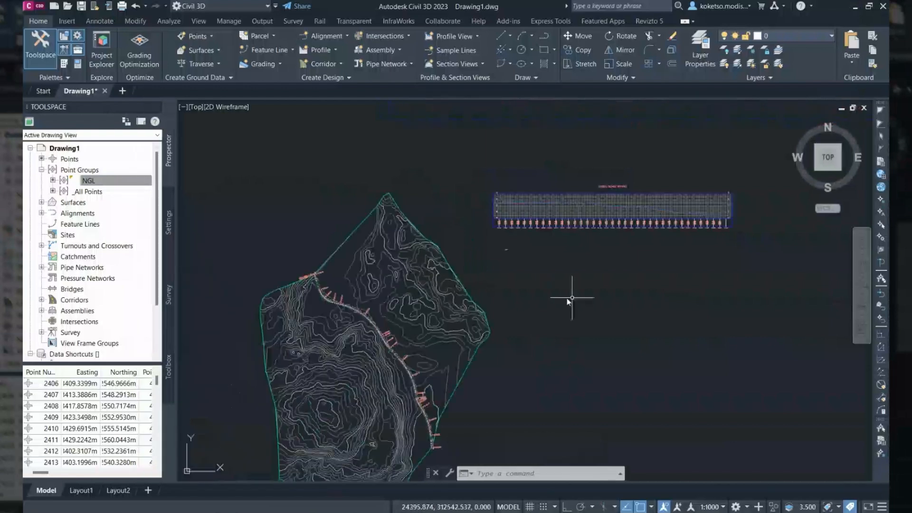
scroll(350, 405, "up", 2)
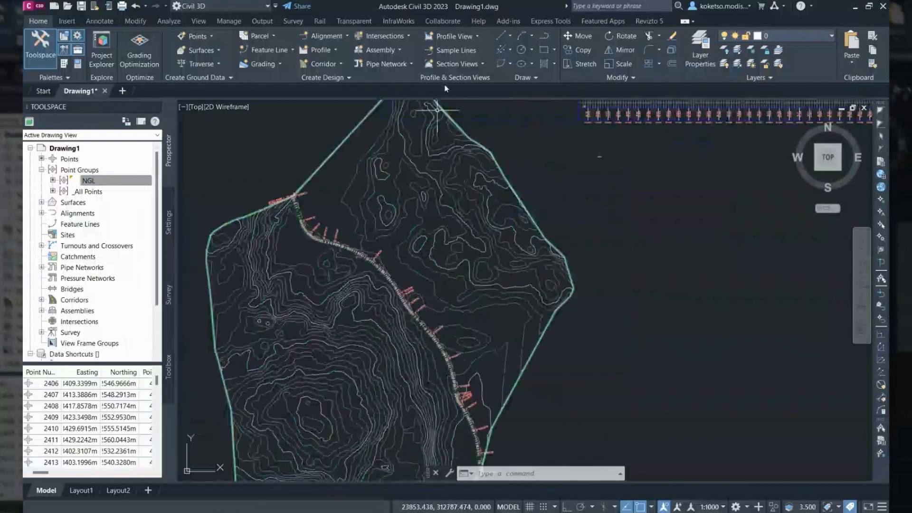
left_click(453, 52)
scroll(346, 232, "up", 5)
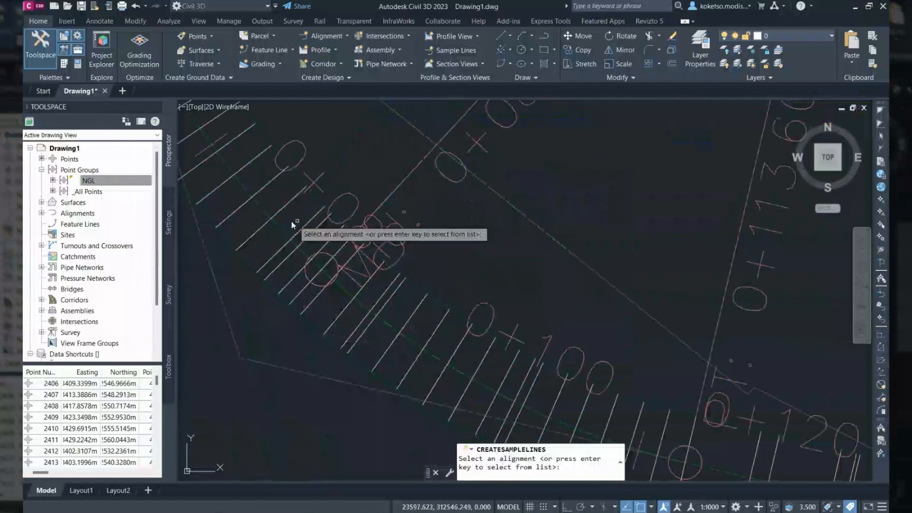
left_click(276, 224)
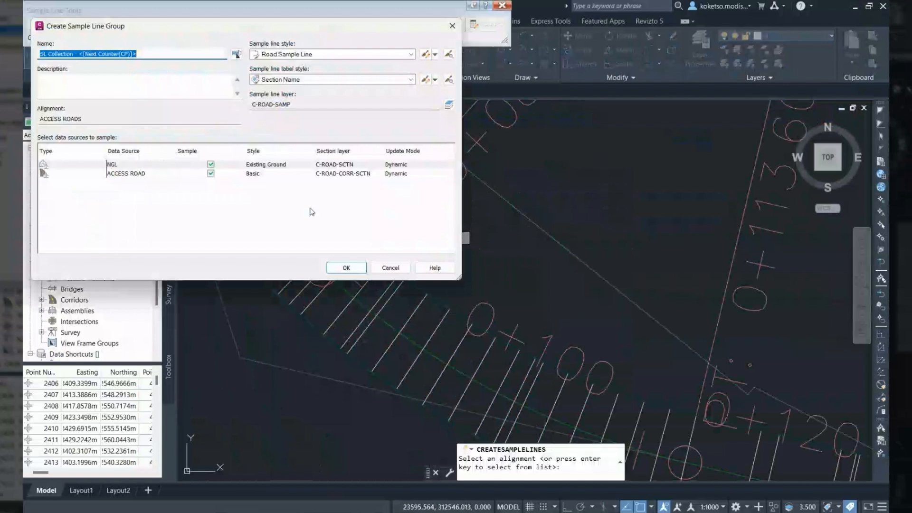
left_click(346, 268)
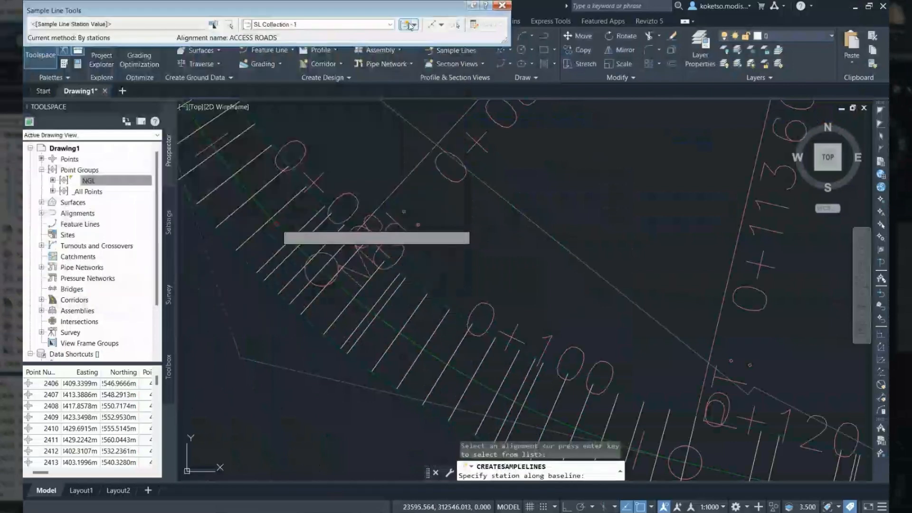
- Generate sample lines by range of stations over the whole alignment, with 20 m swath widths and 20 m increments, and end the command
left_click(442, 25)
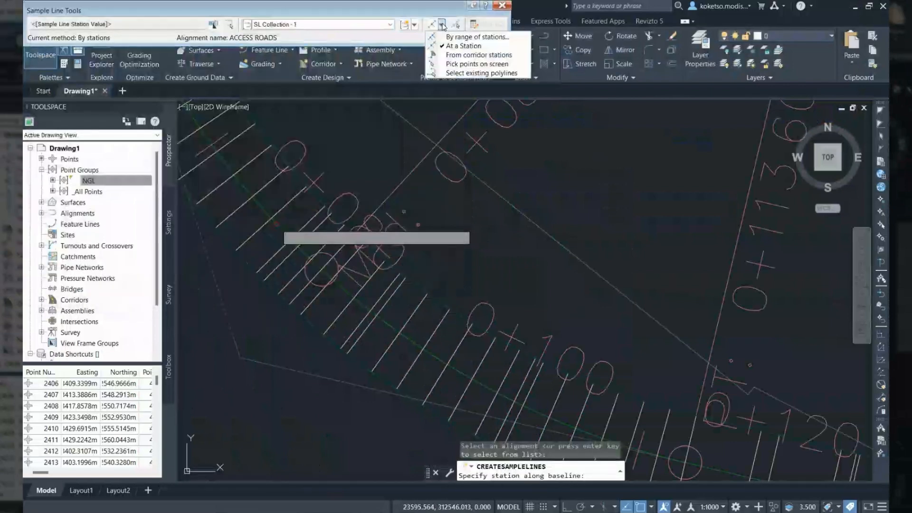
left_click(453, 37)
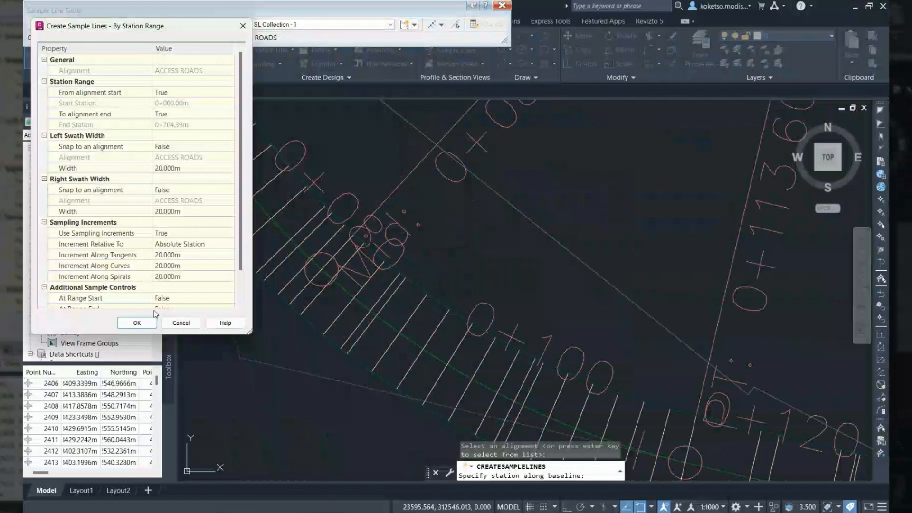
left_click(139, 323)
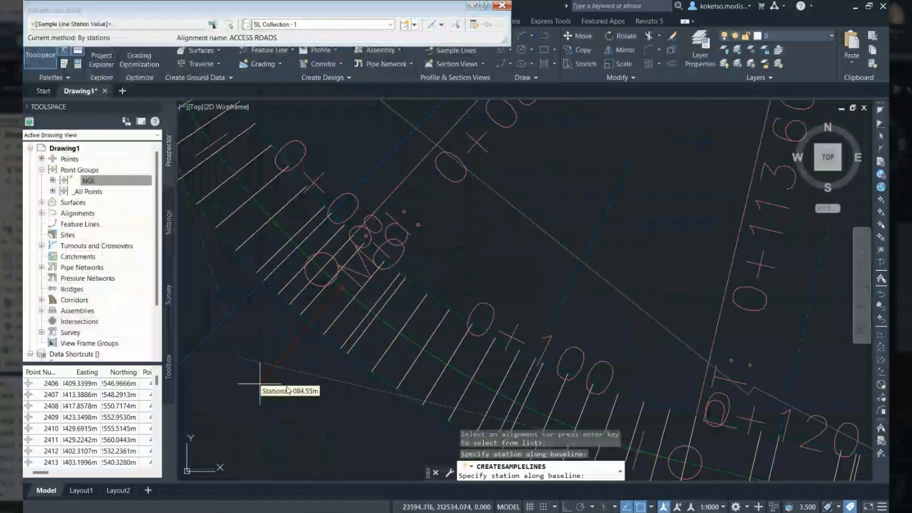
scroll(499, 322, "down", 5)
key("Escape")
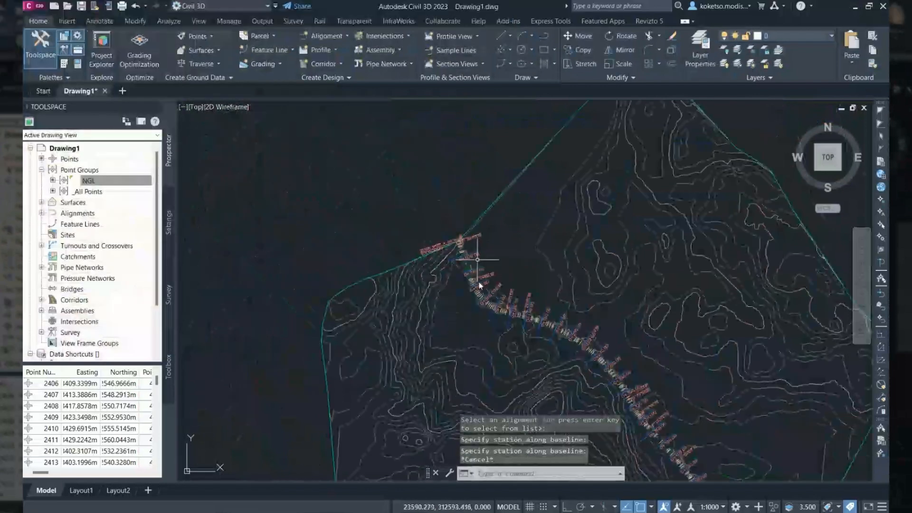
- Look over the sample lines along the road and open the properties of the ACCESS ROAD corridor
scroll(525, 283, "up", 3)
scroll(532, 233, "up", 2)
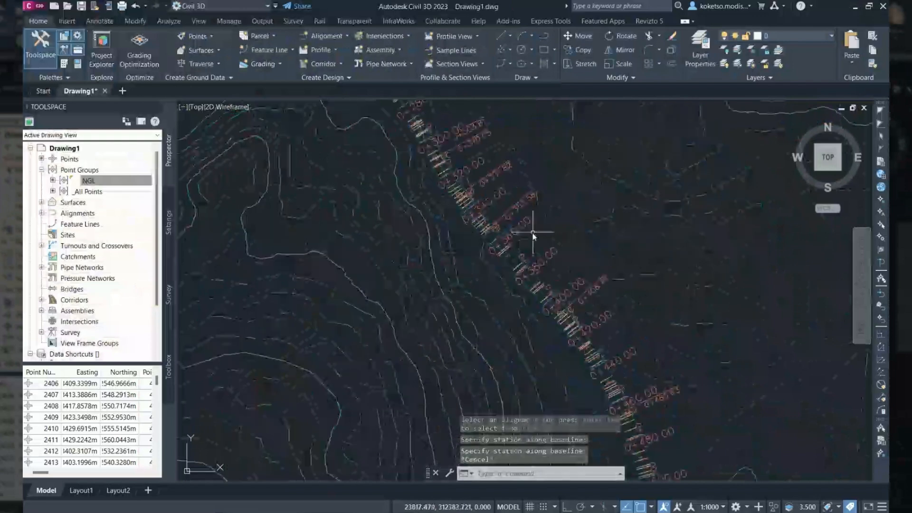
scroll(522, 226, "down", 4)
middle_click_drag(513, 216, 430, 242)
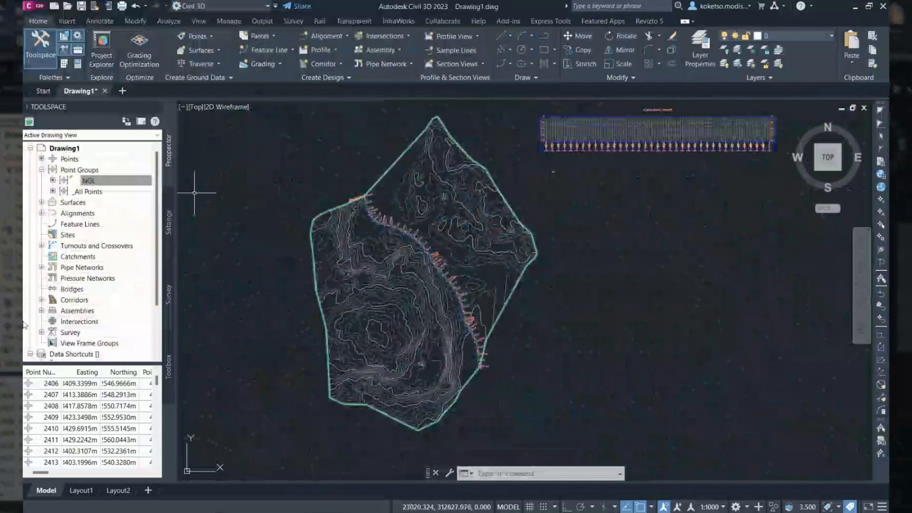
left_click(41, 300)
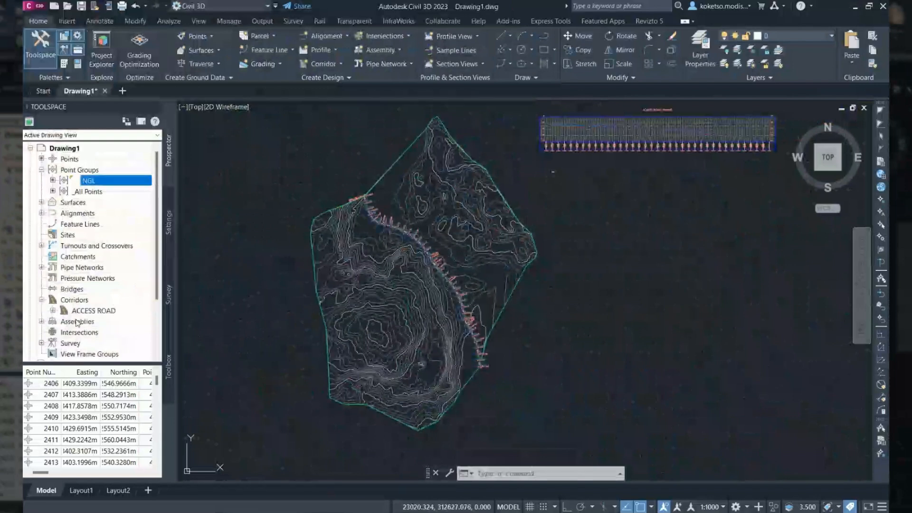
scroll(77, 323, "down", 3)
left_click(53, 235)
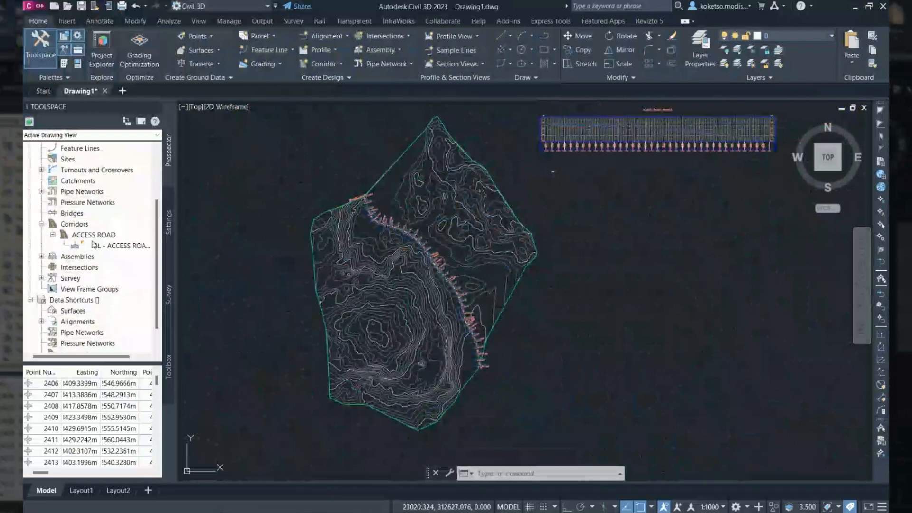
left_click(89, 236)
right_click(89, 236)
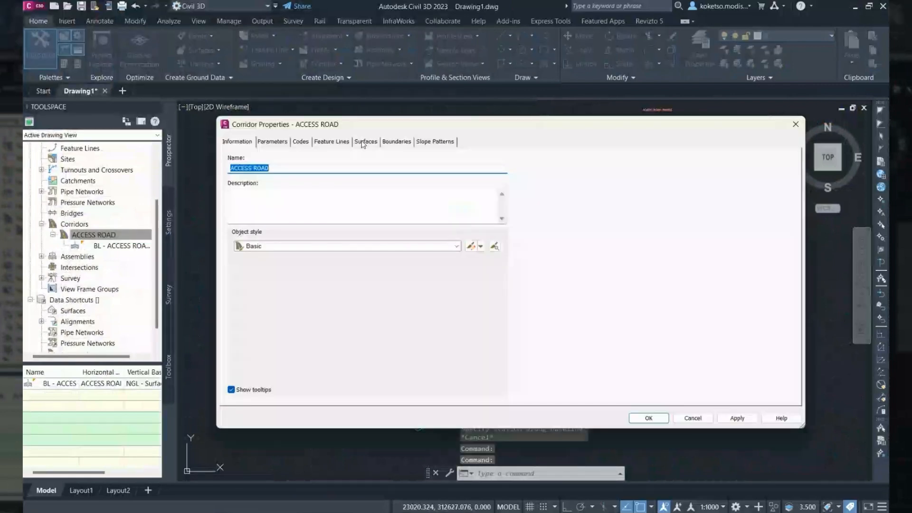
- Add a first corridor surface built from the Top link code, with overhang correction set to Top Links
left_click(365, 141)
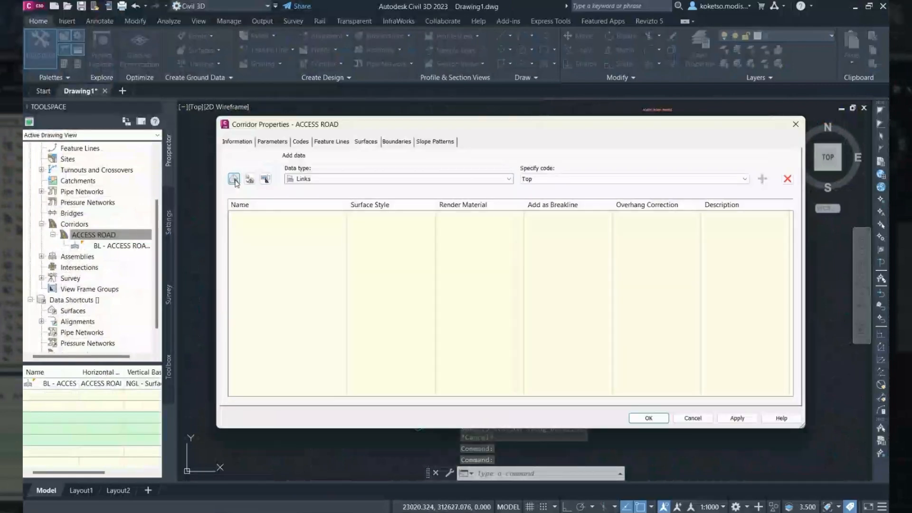
left_click(234, 180)
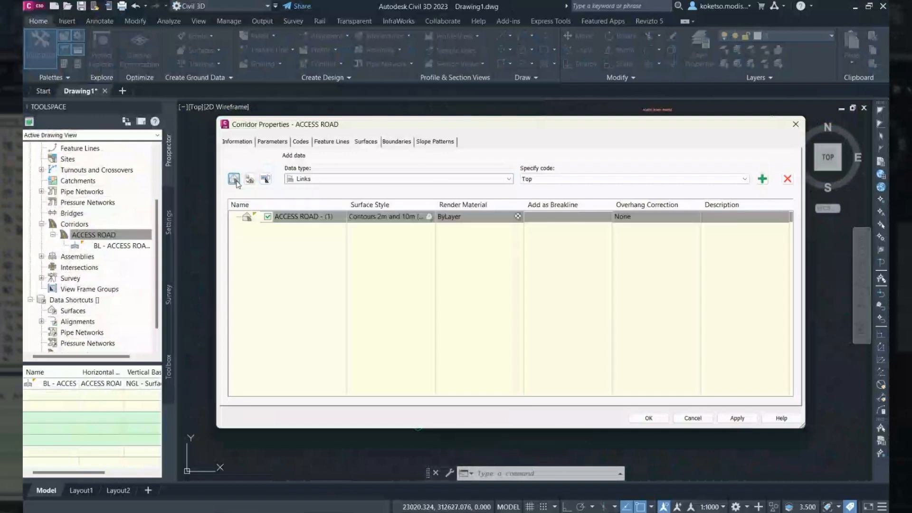
left_click(637, 221)
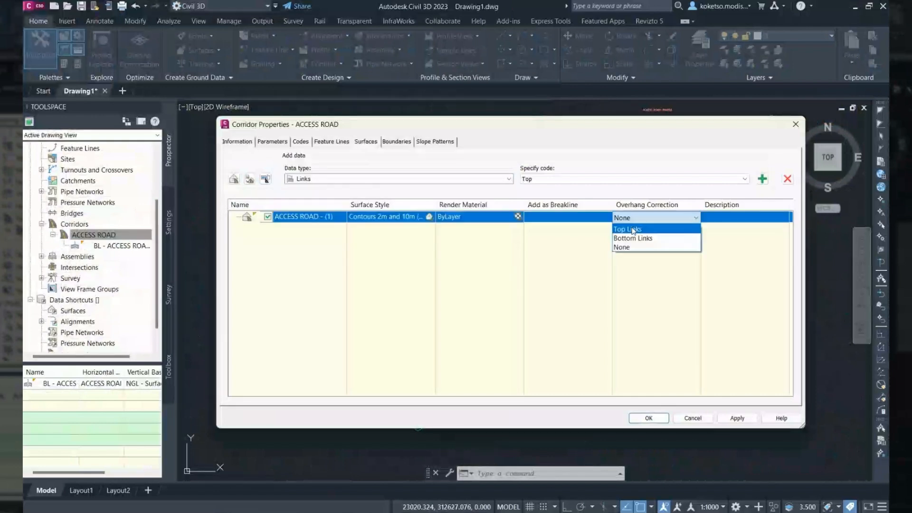
left_click(633, 229)
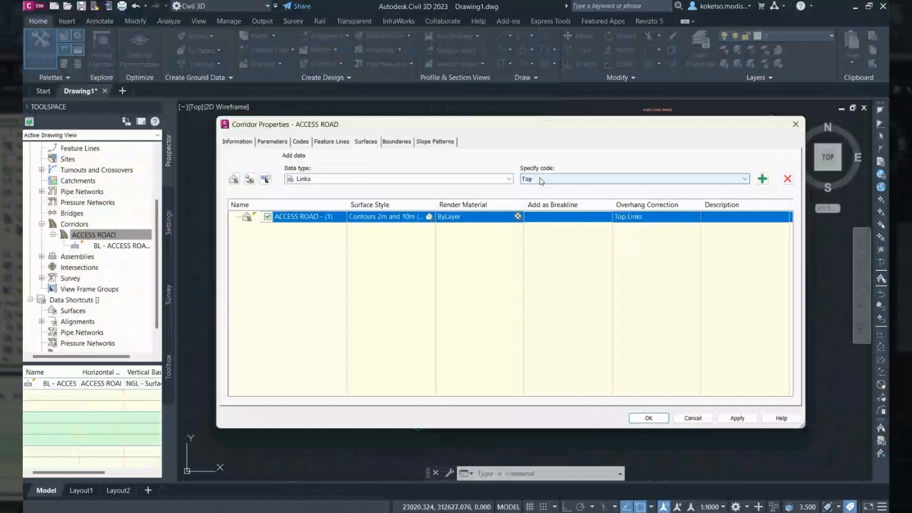
left_click(764, 181)
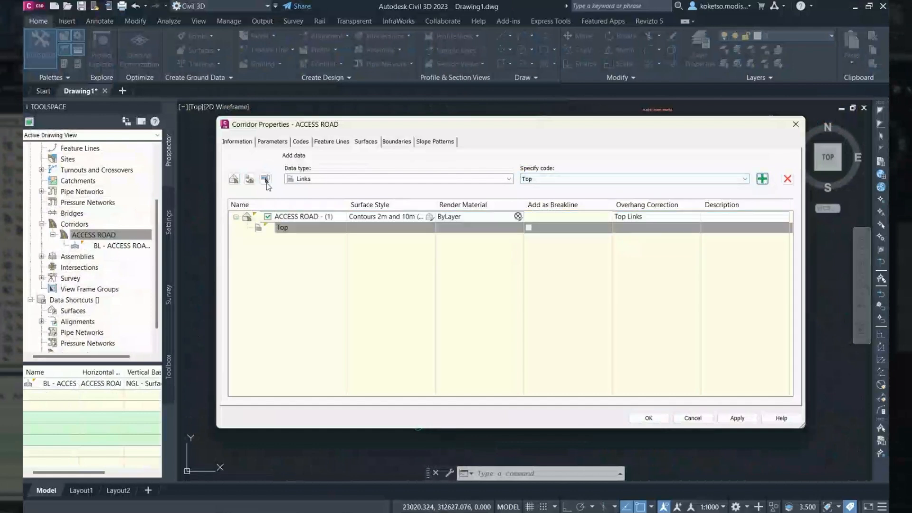
- Add a second corridor surface built from the Datum link code, with overhang correction set to Bottom Links
left_click(234, 179)
left_click(633, 241)
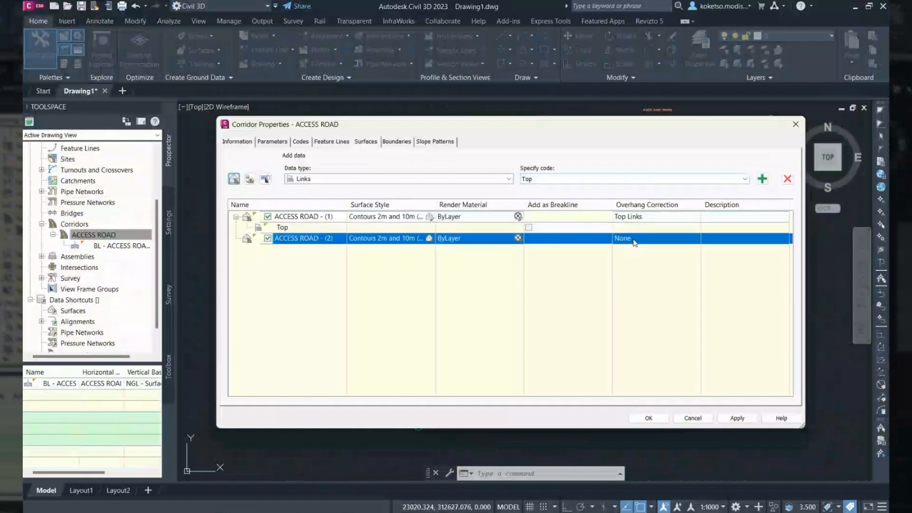
left_click(635, 241)
left_click(633, 260)
left_click(532, 179)
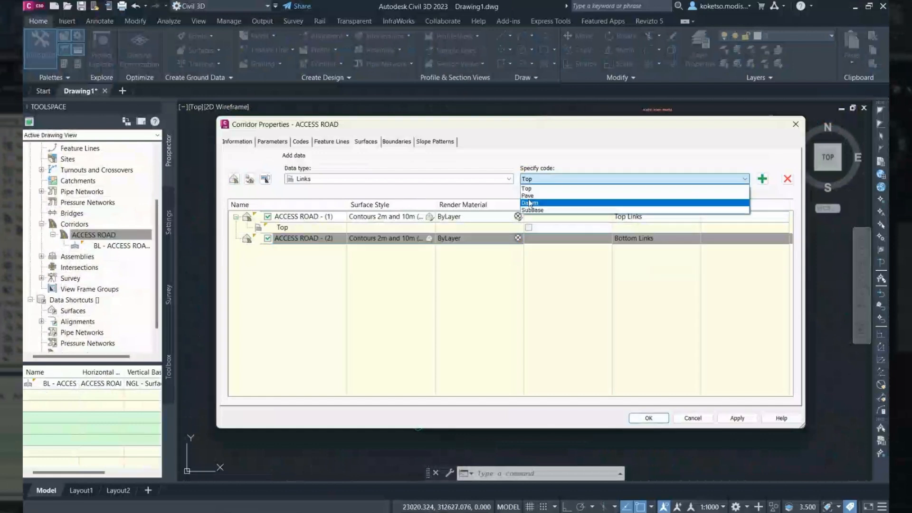
left_click(530, 204)
left_click(761, 180)
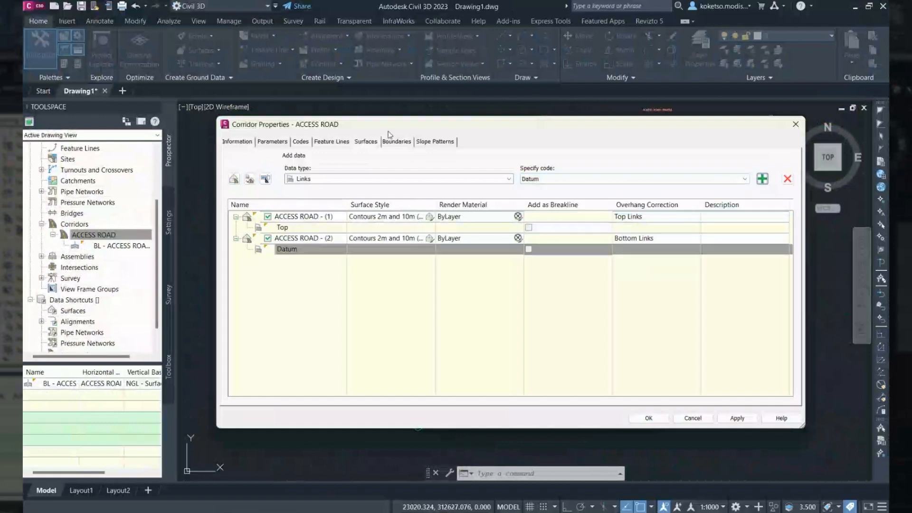
- Set the corridor extents as outer boundary for both corridor surfaces, and apply the changes to rebuild the corridor
left_click(396, 141)
right_click(276, 172)
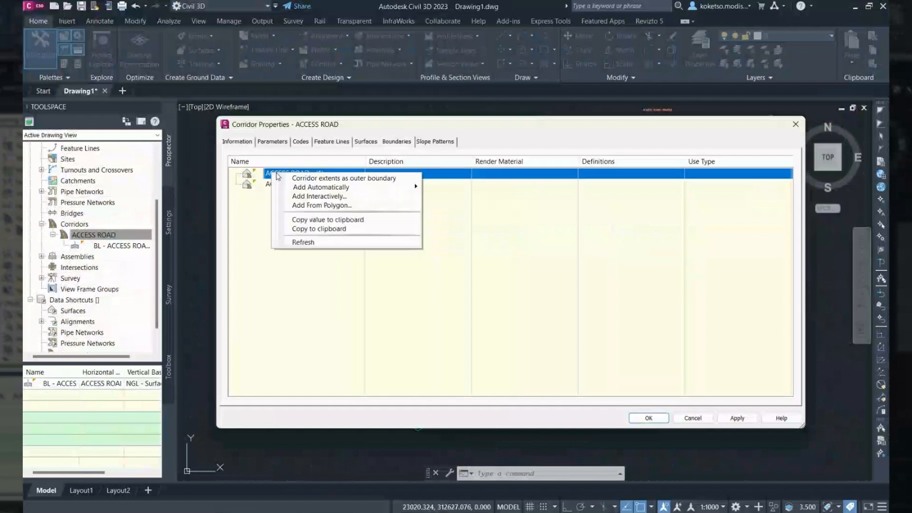
left_click(301, 178)
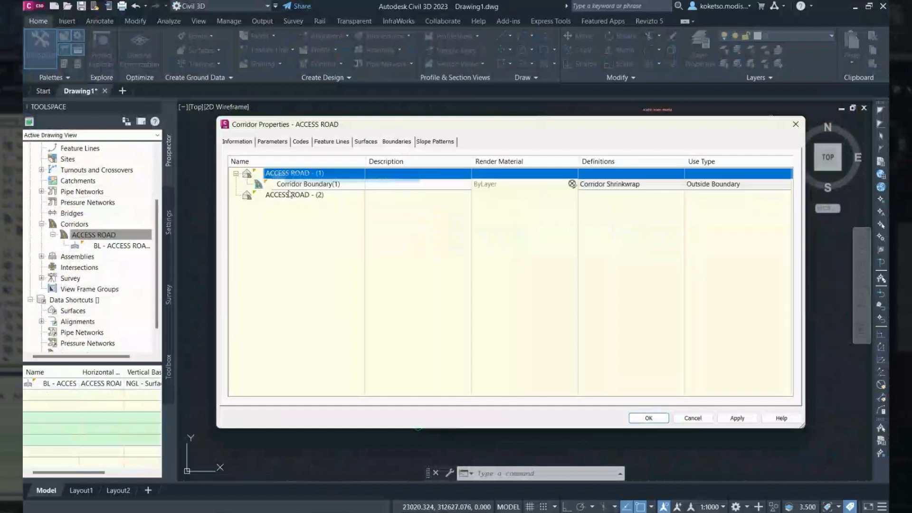
right_click(282, 195)
left_click(313, 199)
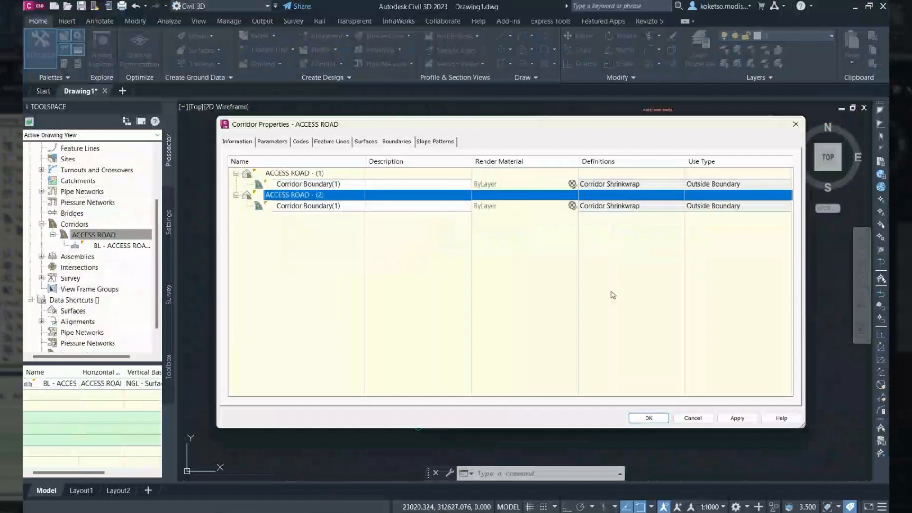
left_click(726, 419)
left_click(464, 247)
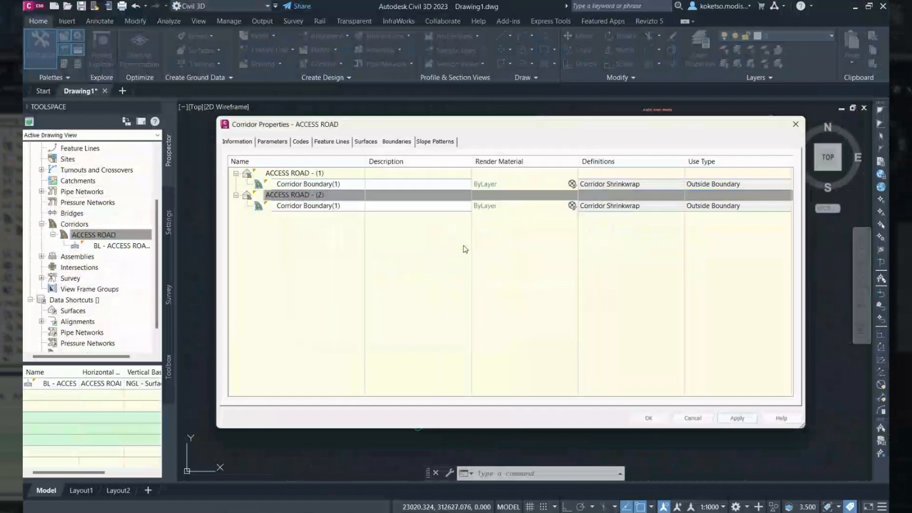
left_click(654, 417)
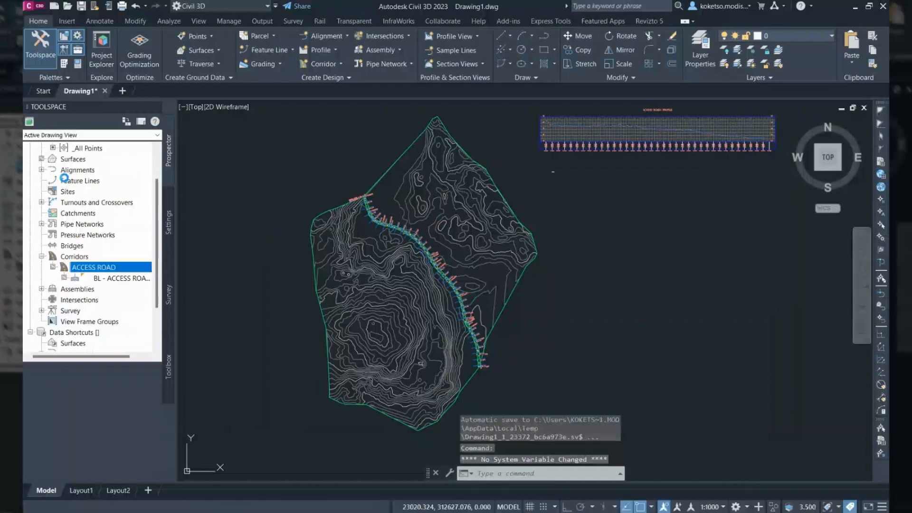
- Check the drawing's list of surfaces, and start computing materials for the ACCESS ROADS alignment with sample line group SL Collection - 1
left_click(41, 202)
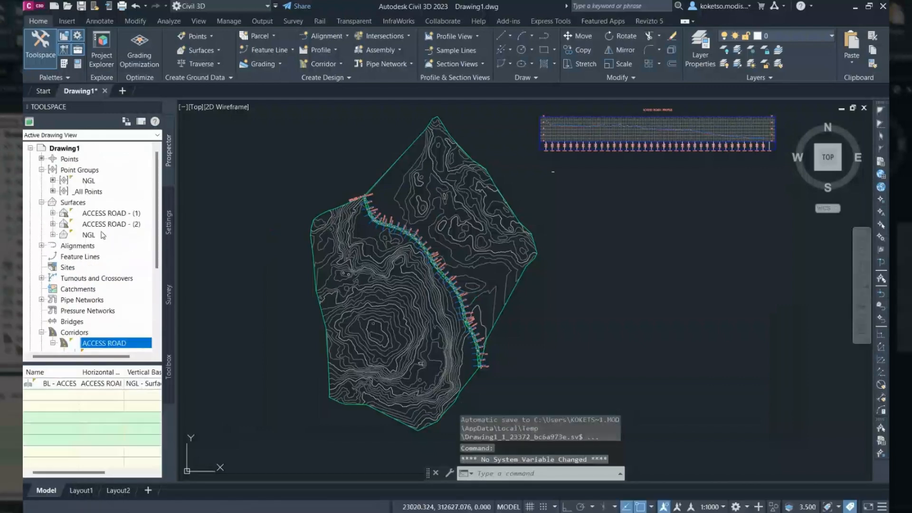
left_click(41, 203)
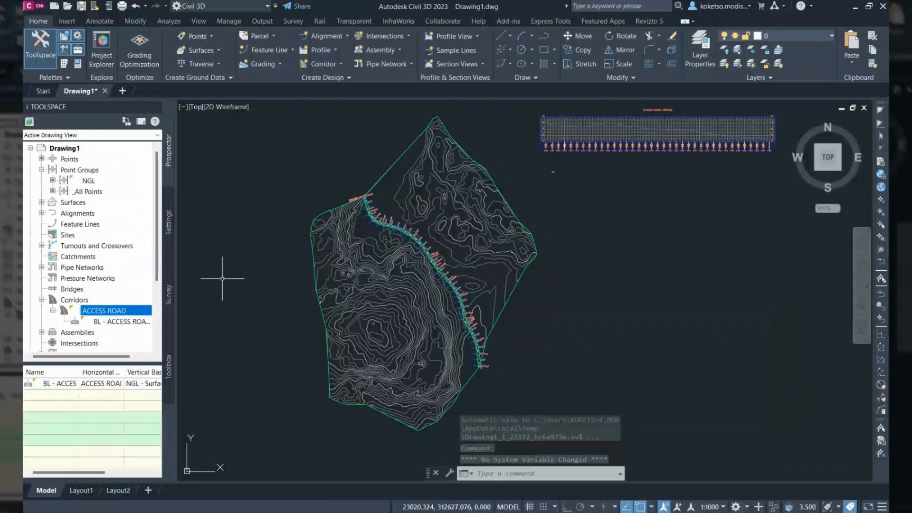
scroll(370, 297, "up", 4)
scroll(408, 270, "down", 3)
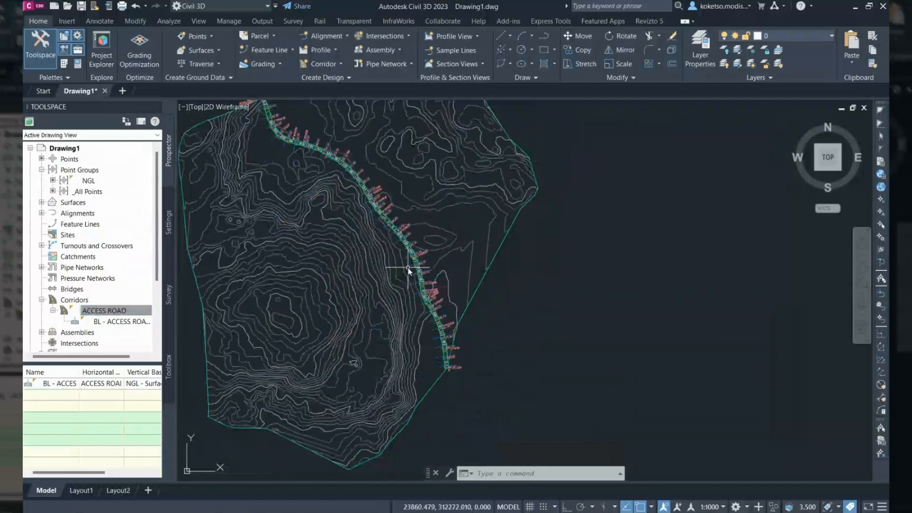
scroll(466, 276, "down", 2)
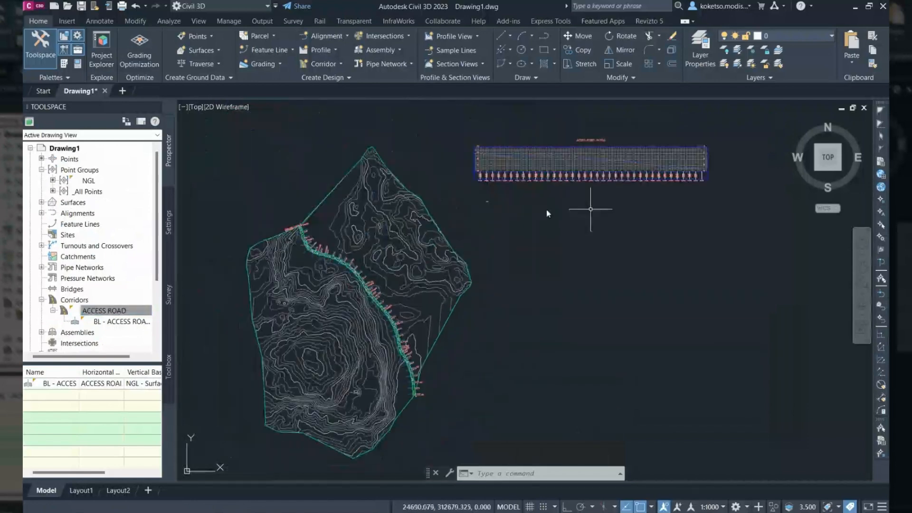
left_click(135, 21)
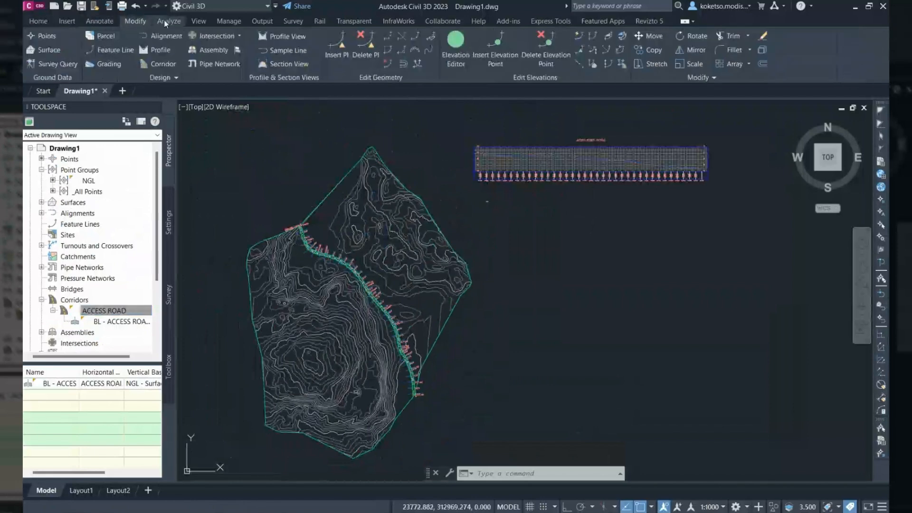
left_click(166, 22)
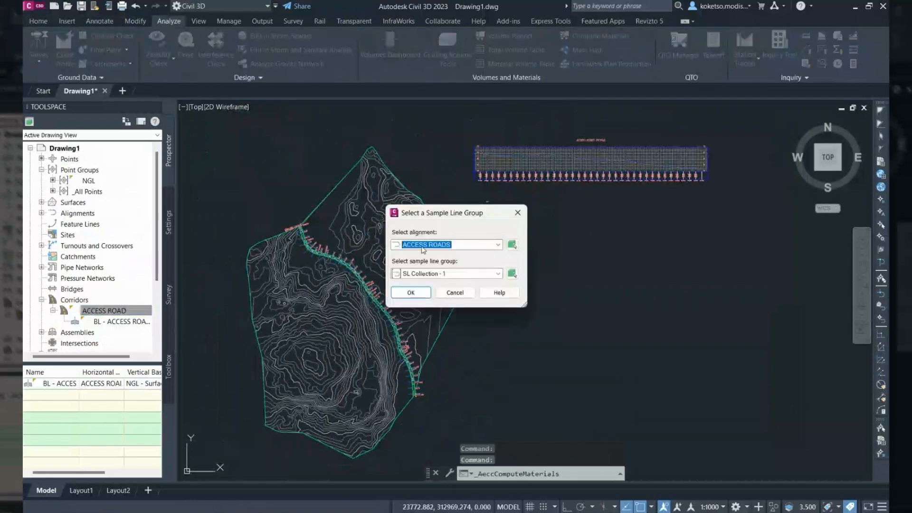
left_click(422, 275)
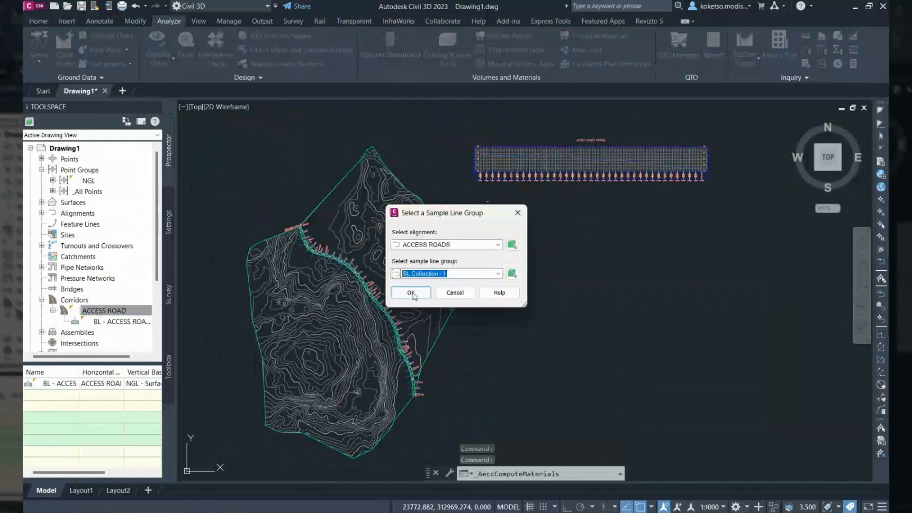
left_click(411, 294)
- Assign the NGL surface to all EG and DATUM entries of the Cut and Fill criteria, and compute the materials
left_click(459, 211)
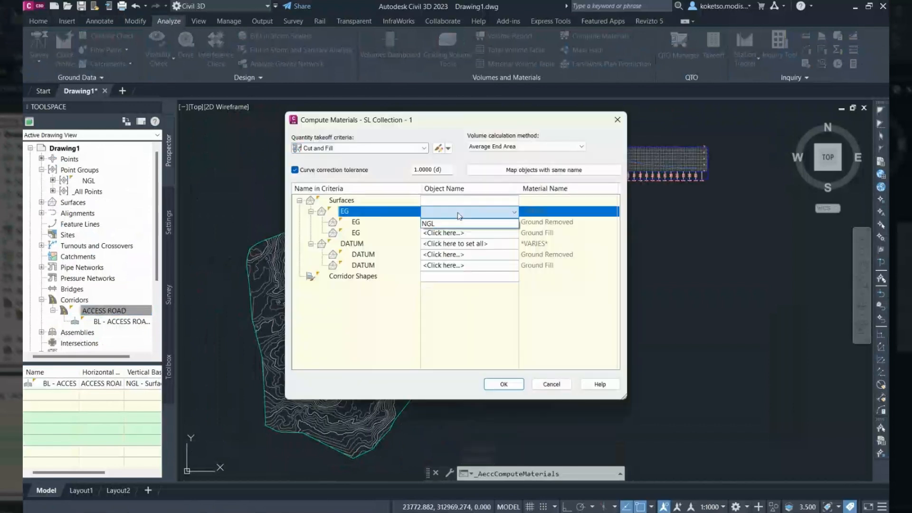
left_click(434, 225)
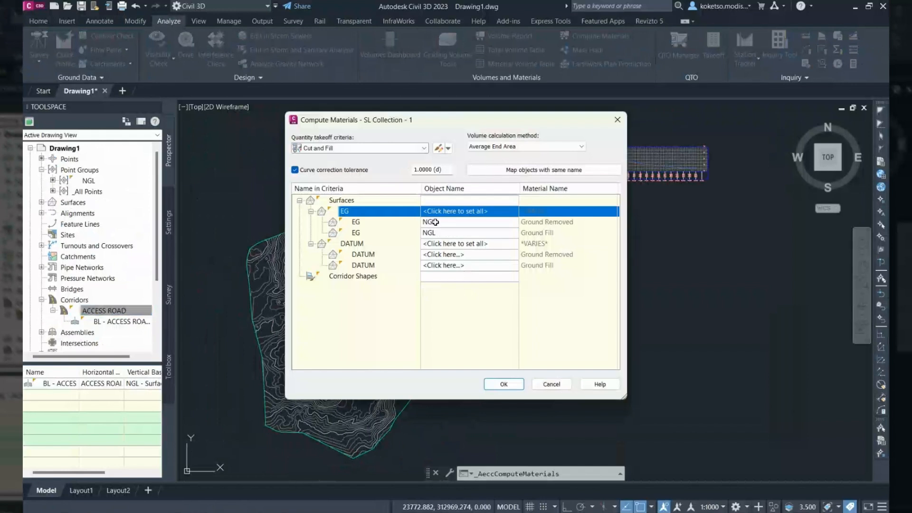
left_click(437, 244)
left_click(435, 245)
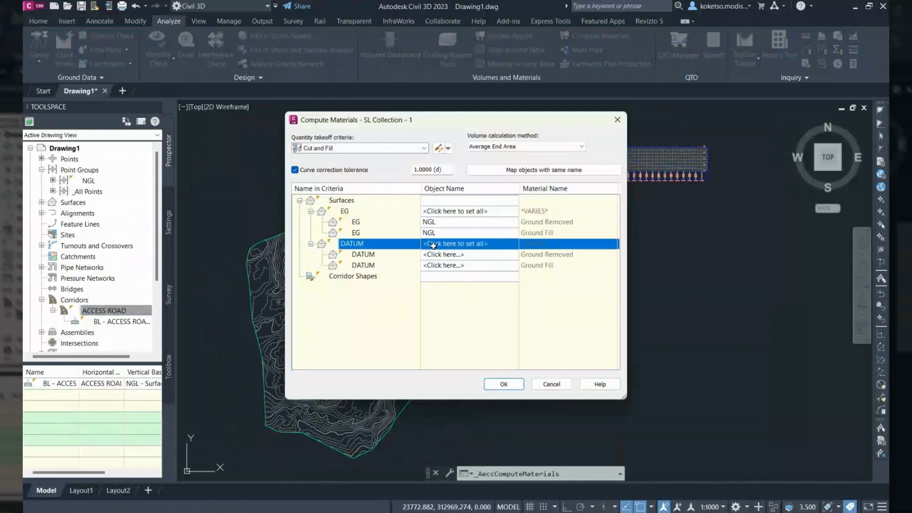
left_click(423, 244)
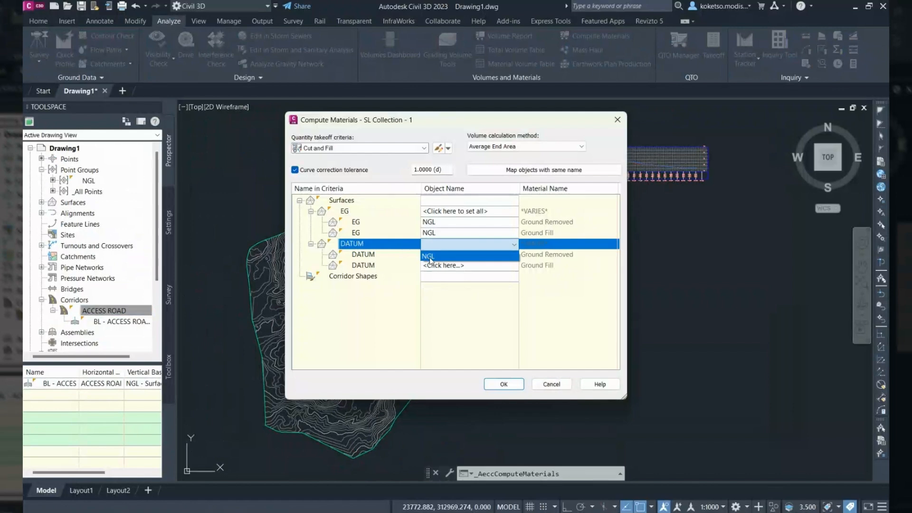
left_click(429, 257)
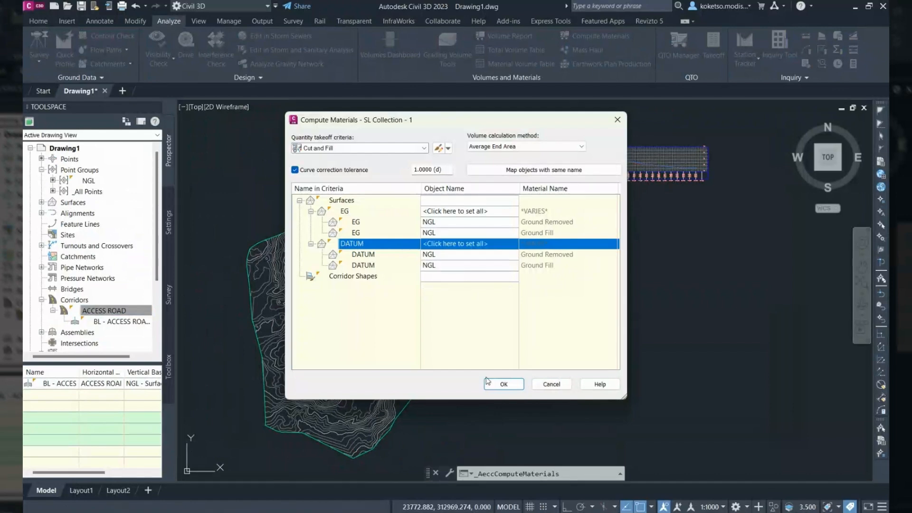
left_click(500, 385)
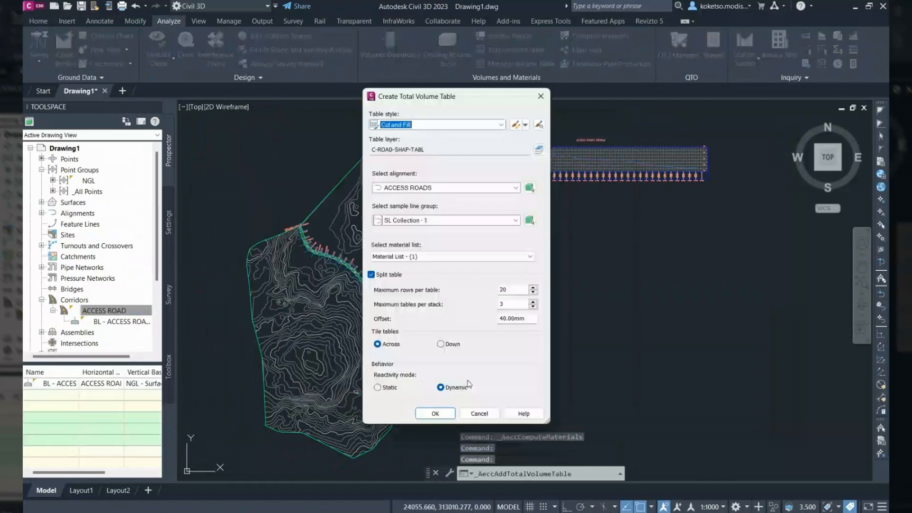
- Create a split, dynamic total volume table in the Cut and Fill style for Material List - (1), placed in the empty area below the profile view
key("Return")
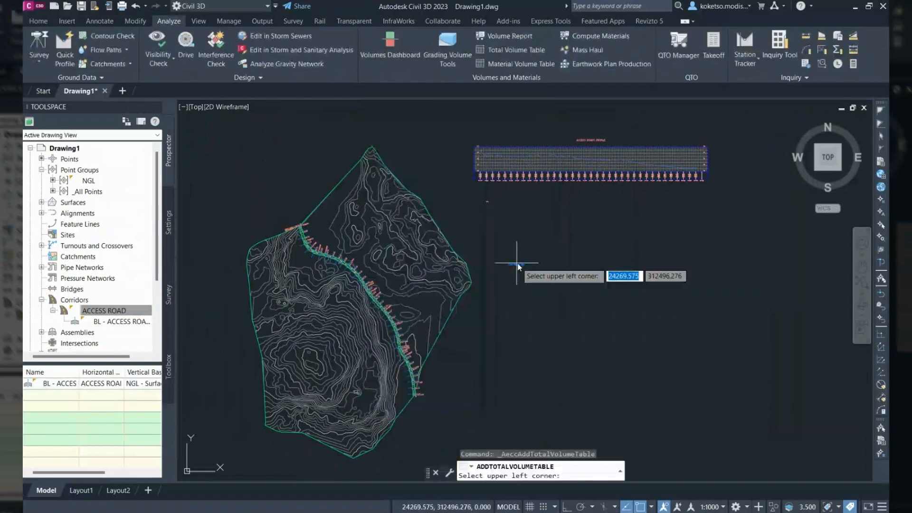
left_click(517, 262)
scroll(554, 295, "up", 8)
scroll(554, 295, "down", 5)
scroll(624, 241, "up", 3)
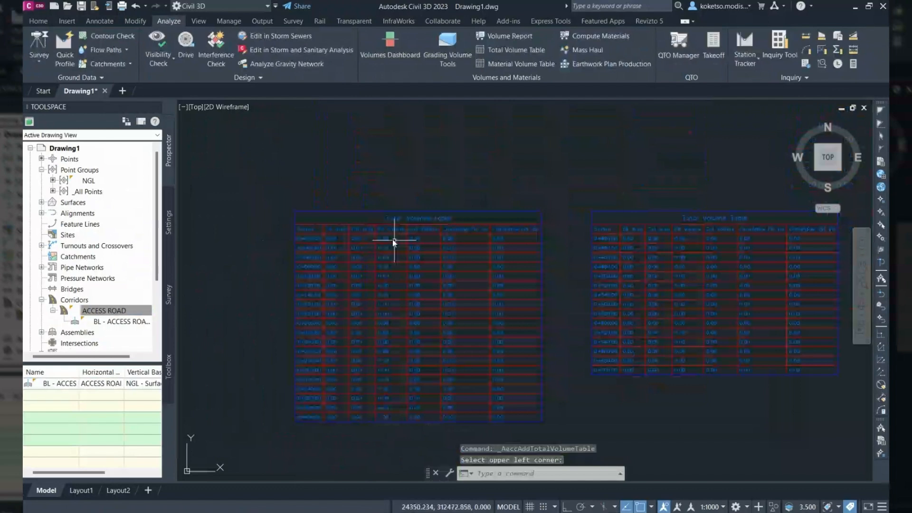
scroll(397, 241, "down", 2)
scroll(376, 223, "down", 4)
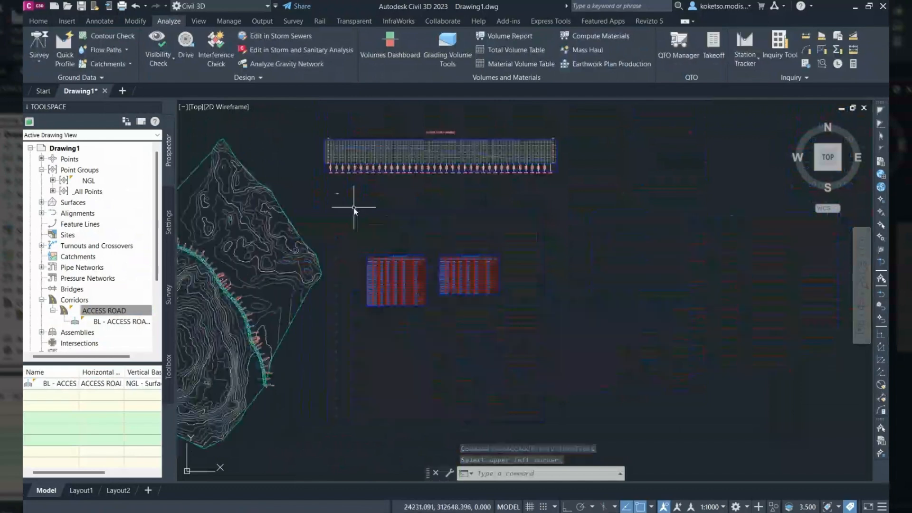
- Look over the volume tables, the surface and the sample lines along the ACCESS ROAD corridor
middle_click_drag(354, 209, 451, 219)
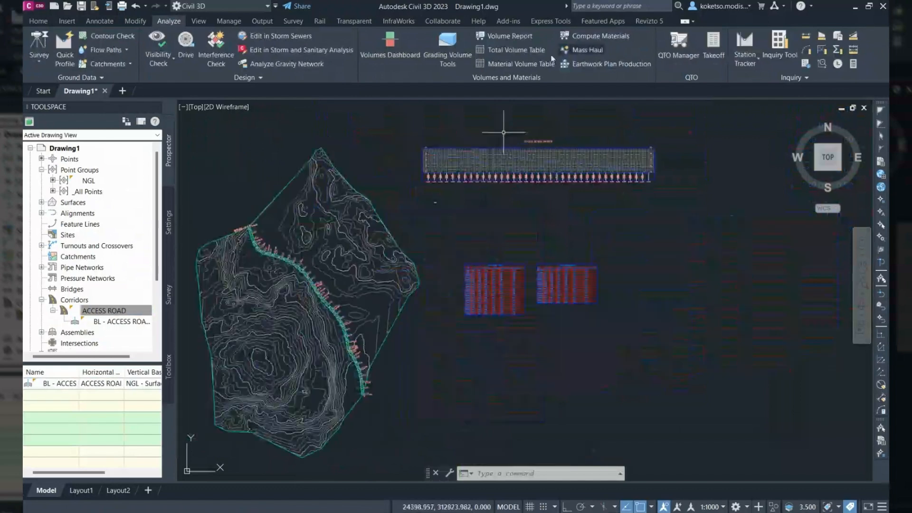
middle_click_drag(485, 336, 547, 322)
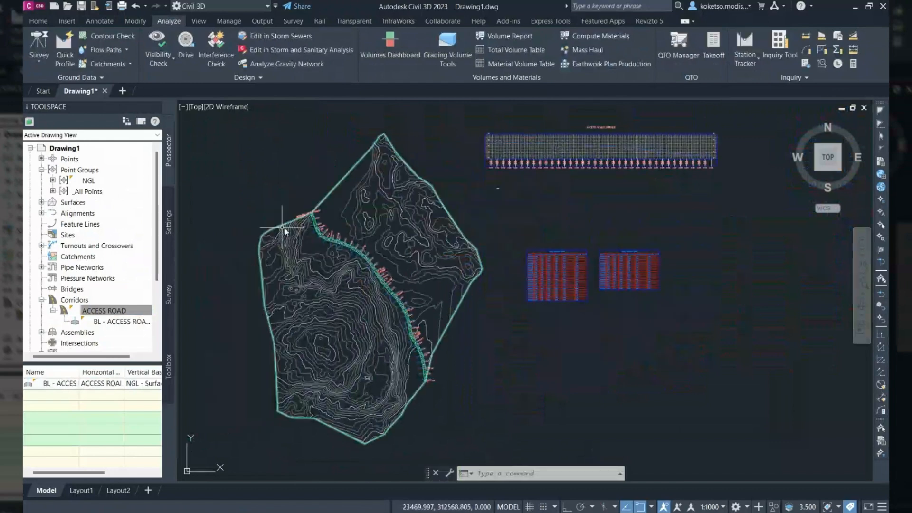
scroll(285, 226, "up", 5)
middle_click_drag(395, 345, 409, 259)
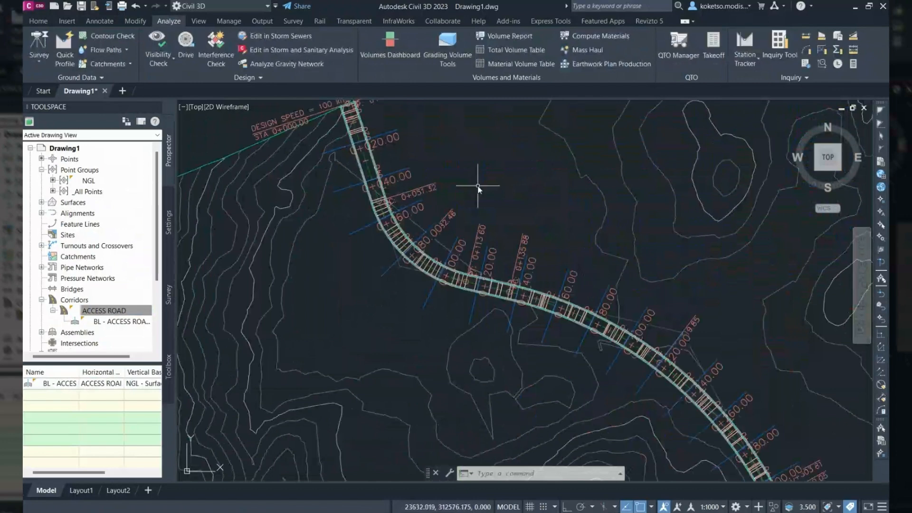
scroll(465, 288, "down", 5)
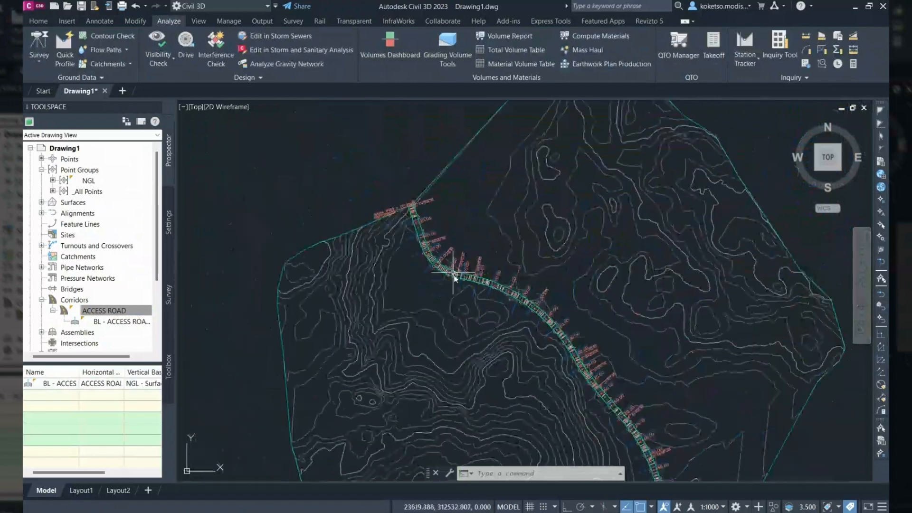
middle_click_drag(549, 323, 487, 237)
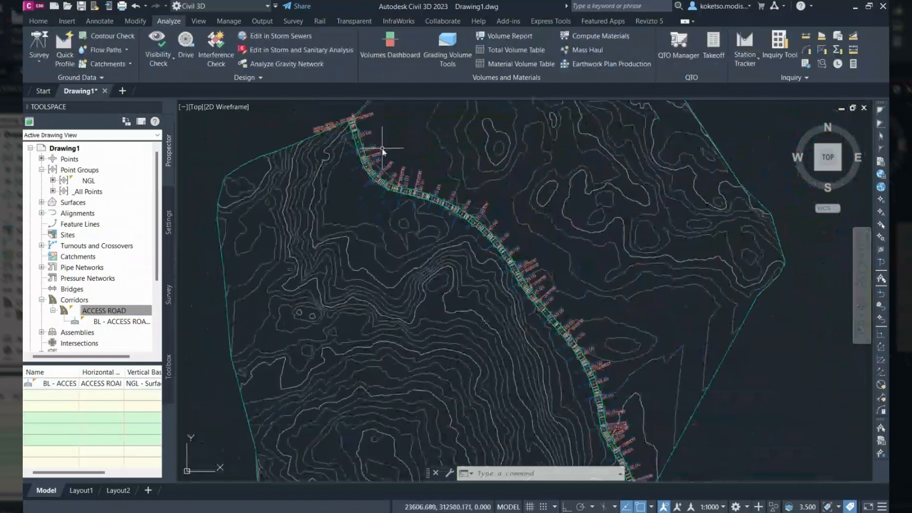
scroll(491, 293, "down", 2)
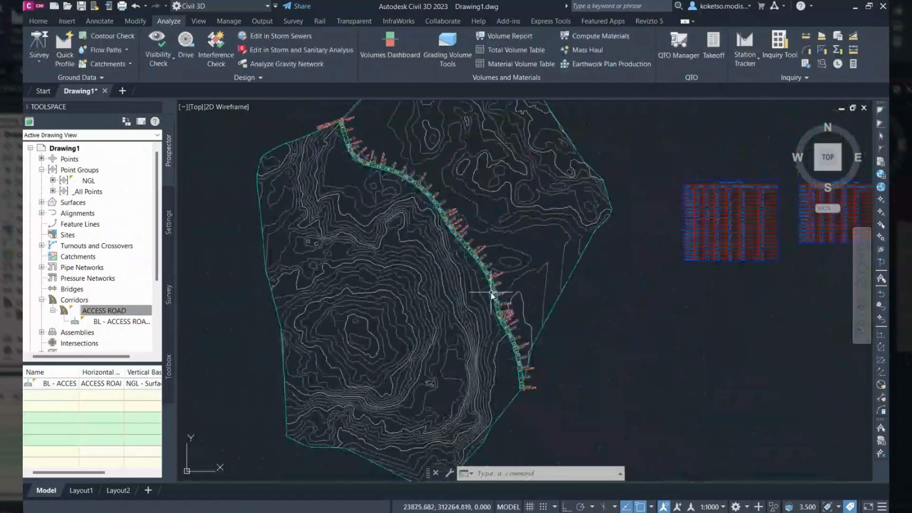
scroll(471, 297, "down", 2)
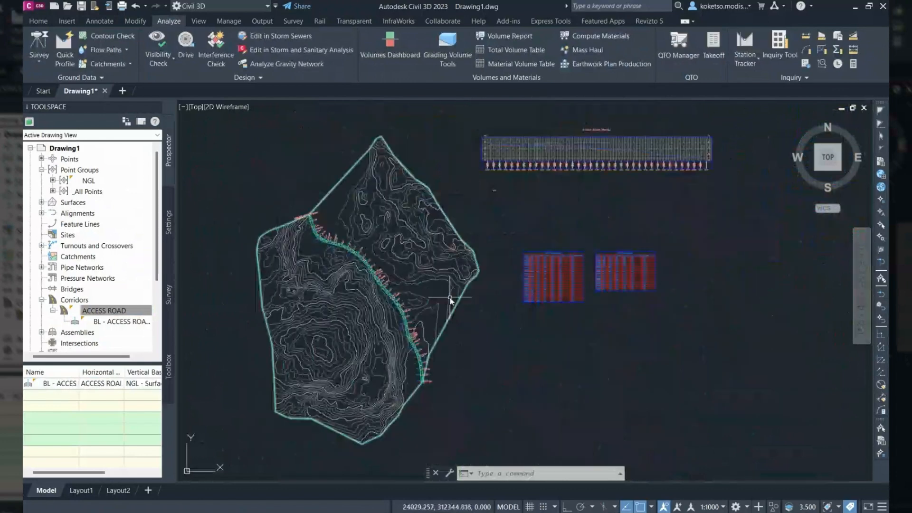
middle_click_drag(267, 162, 289, 167)
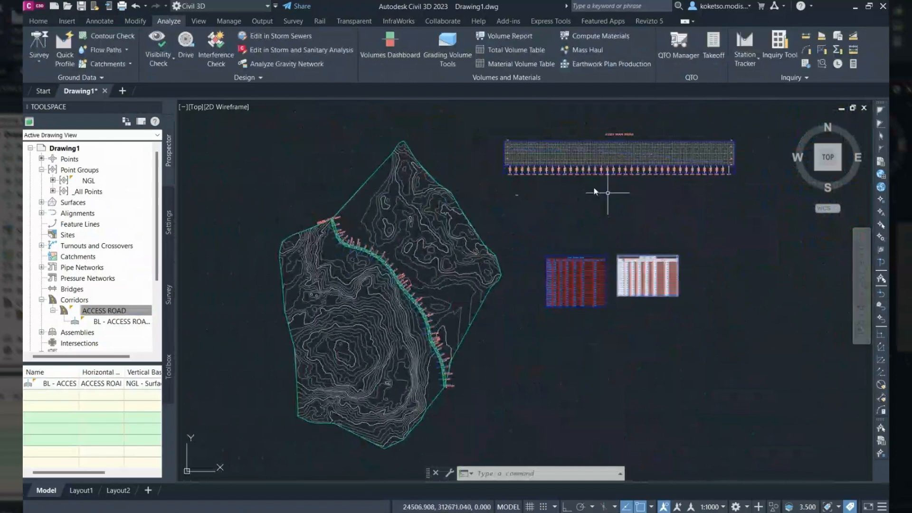
left_click(42, 22)
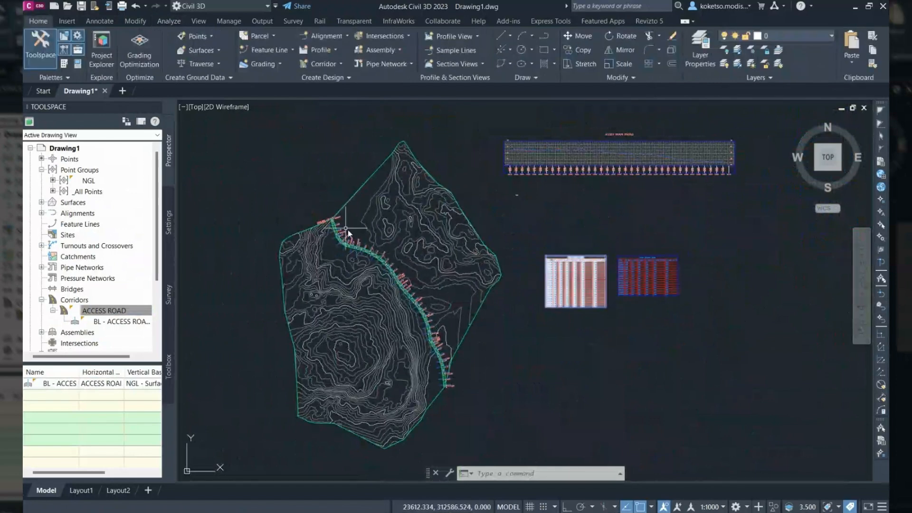
scroll(399, 309, "up", 5)
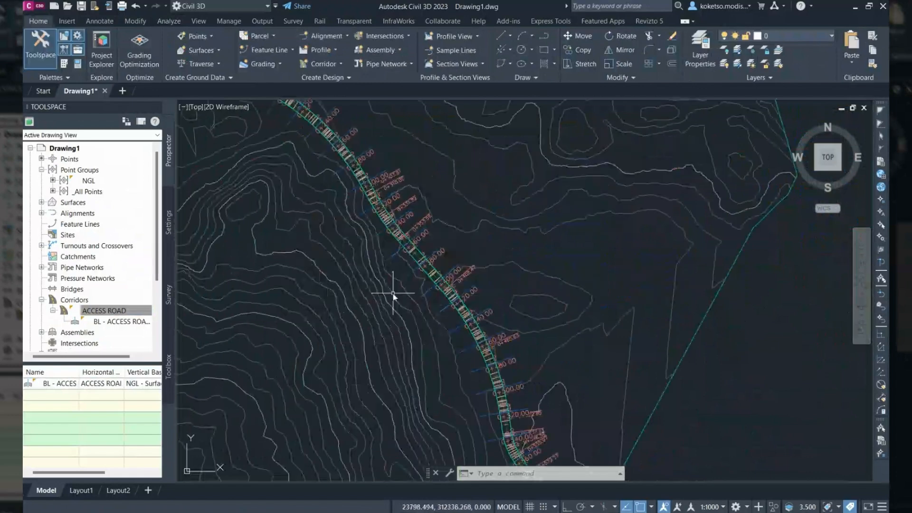
scroll(397, 289, "down", 2)
scroll(522, 276, "down", 5)
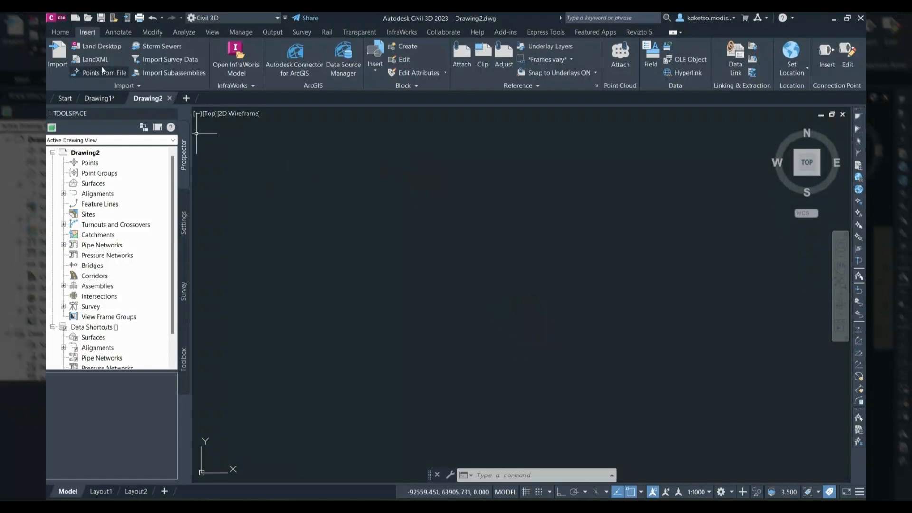
- Import the LandXML file containing the NGL point data, with all its entries included, into Drawing2
left_click(90, 61)
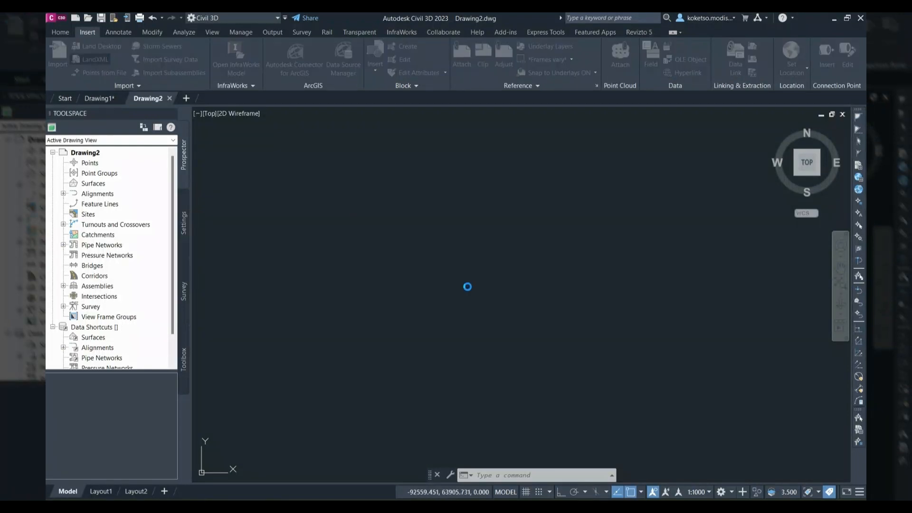
left_click(403, 181)
left_click(634, 370)
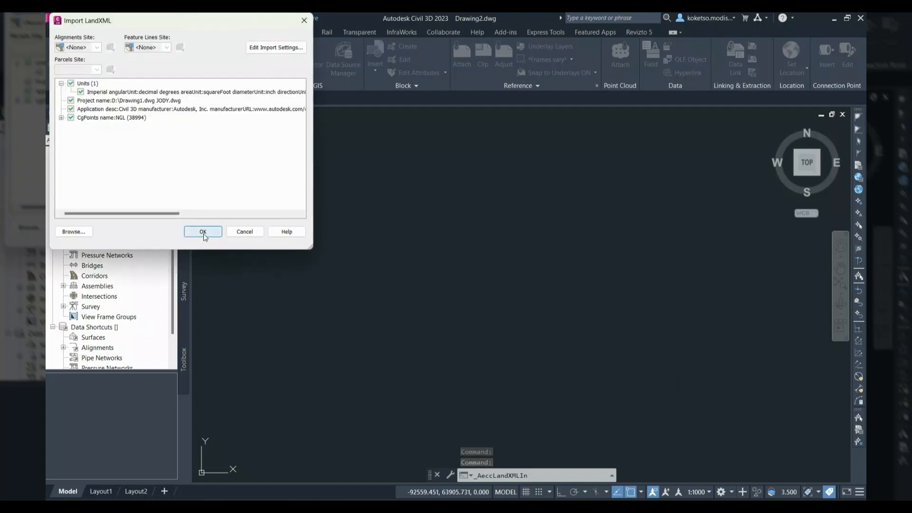
left_click(203, 232)
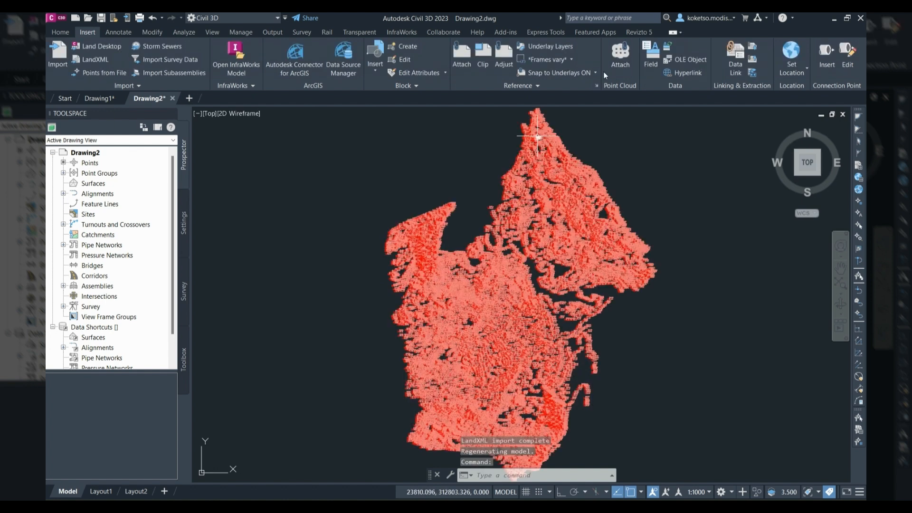
- Review the properties of the imported NGL point group and accept its existing point and label styles
double_click(80, 172)
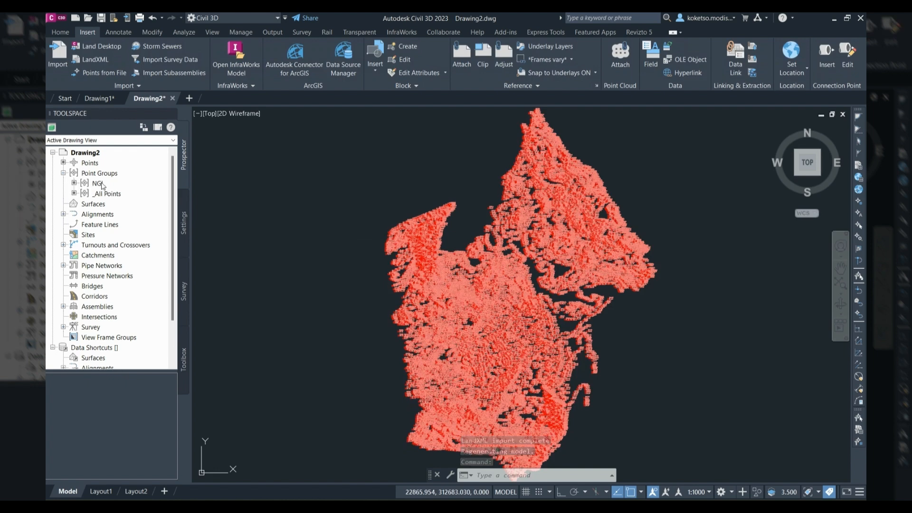
right_click(113, 183)
left_click(136, 189)
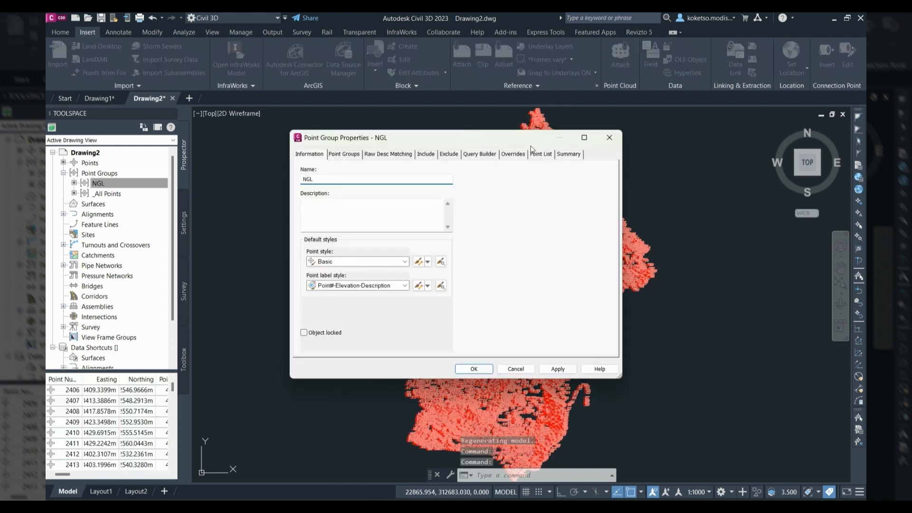
key("Return")
- Create a TIN surface with the default name and the Contours 2m and 10m (Background) style
left_click(99, 204)
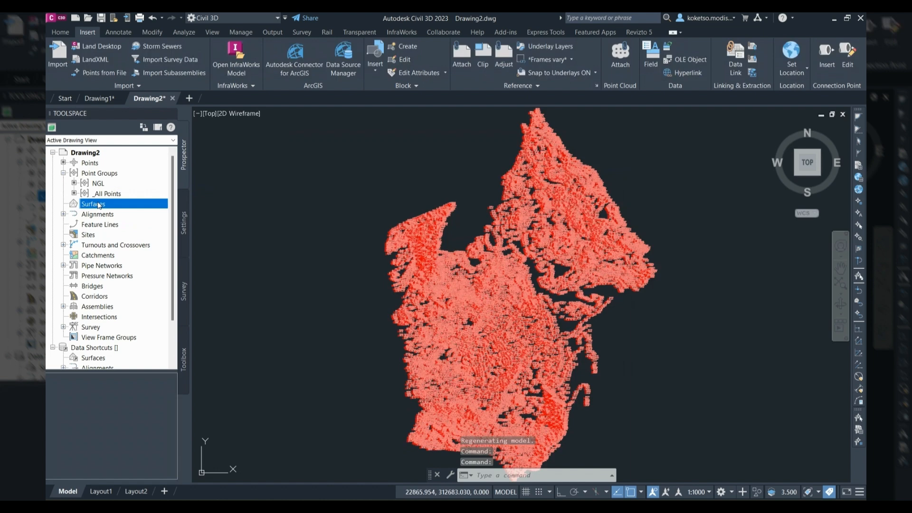
right_click(99, 204)
left_click(131, 215)
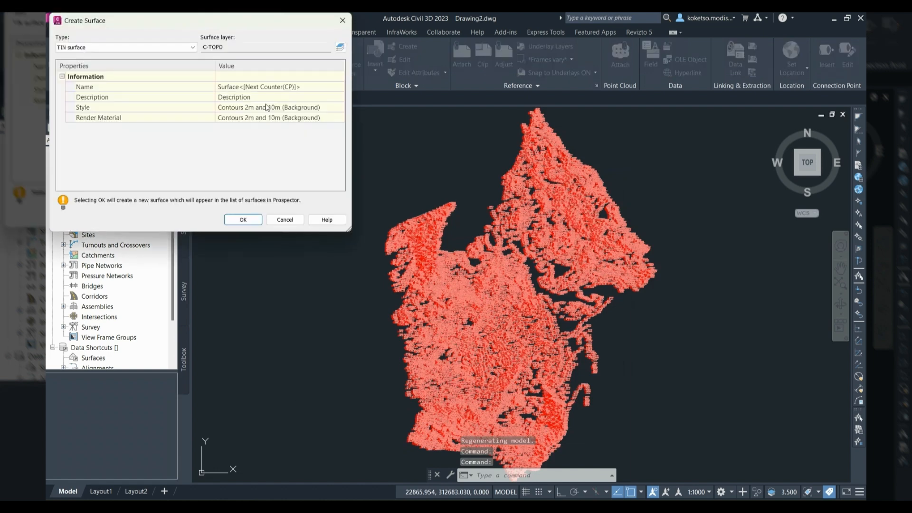
left_click(243, 219)
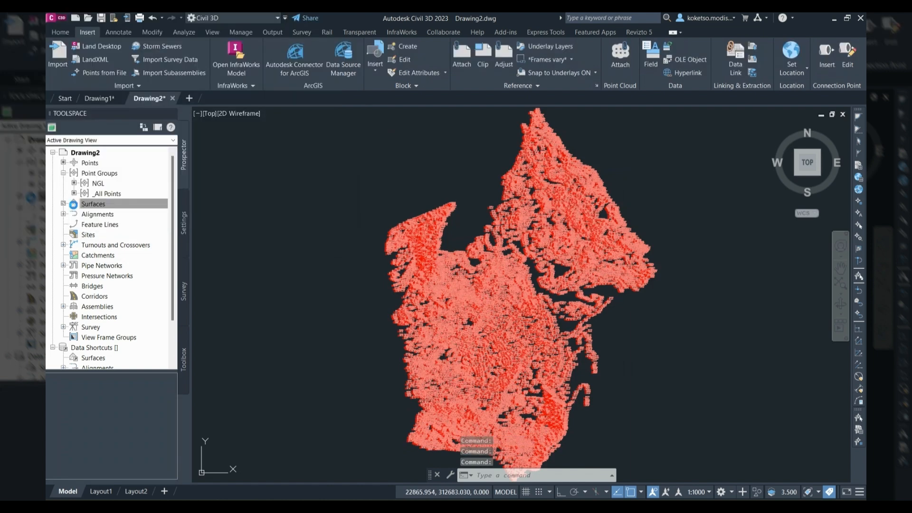
- Add the NGL point group to the definition of Surface1
left_click(63, 203)
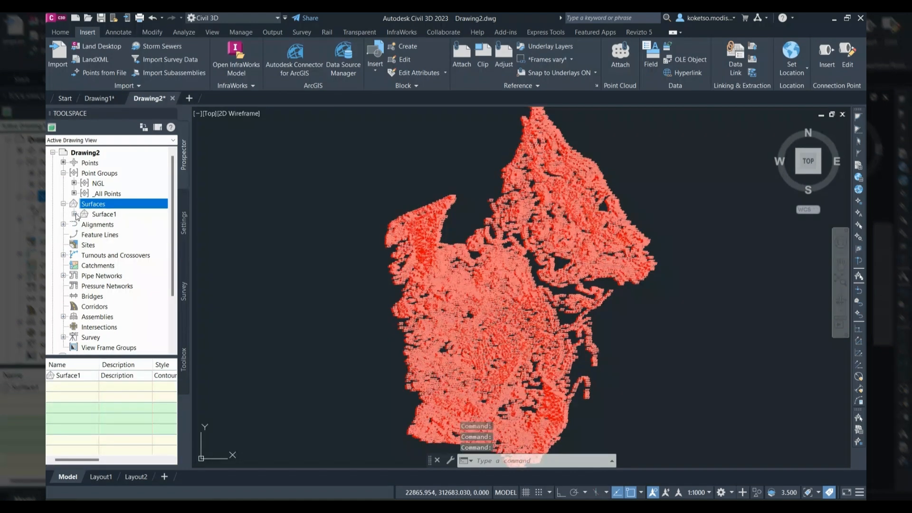
left_click(74, 214)
left_click(84, 245)
scroll(129, 243, "down", 4)
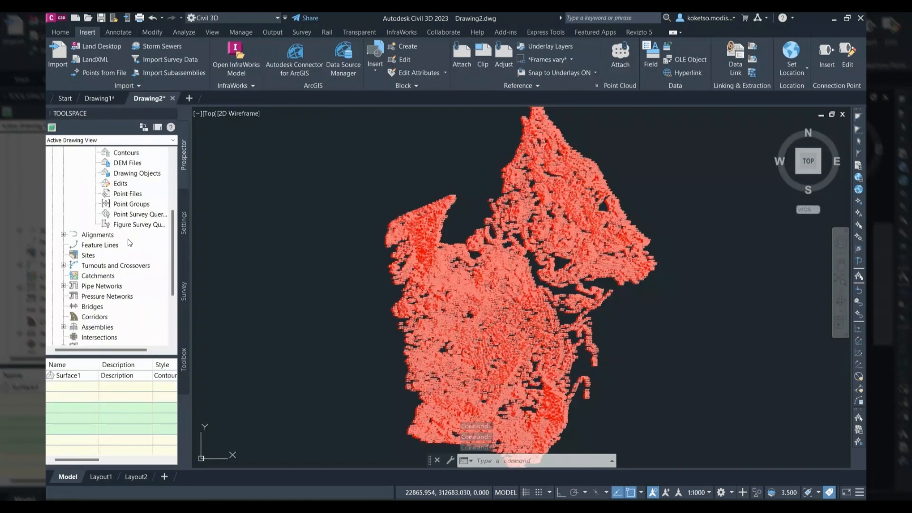
right_click(124, 205)
left_click(149, 212)
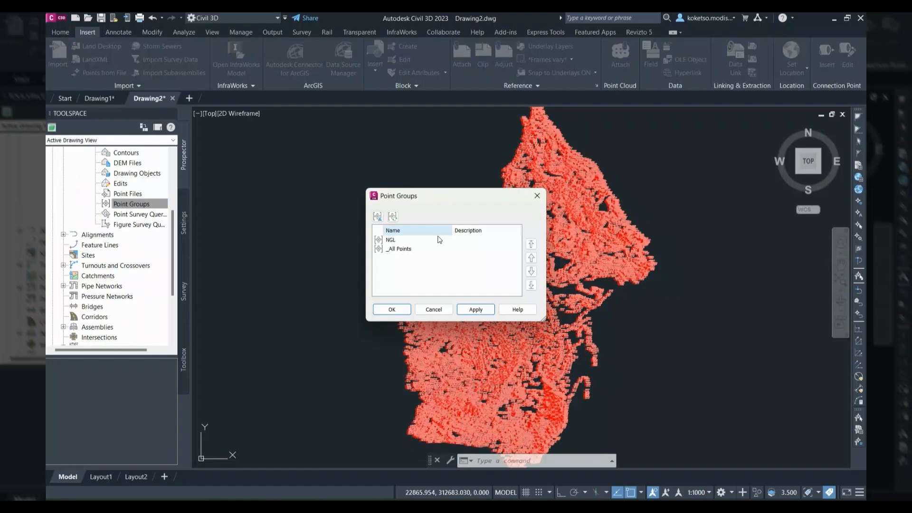
left_click(439, 240)
left_click(401, 314)
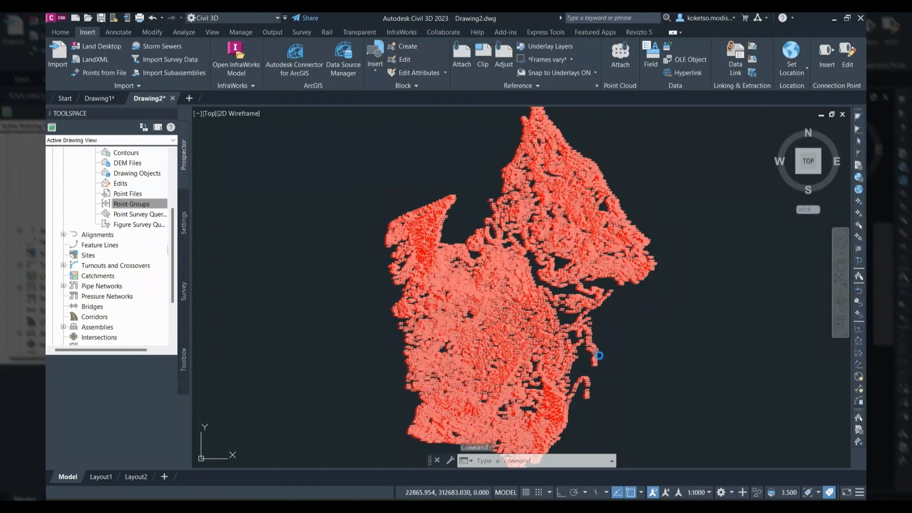
- Set the point label style of the NGL point group to <none>
scroll(154, 195, "up", 5)
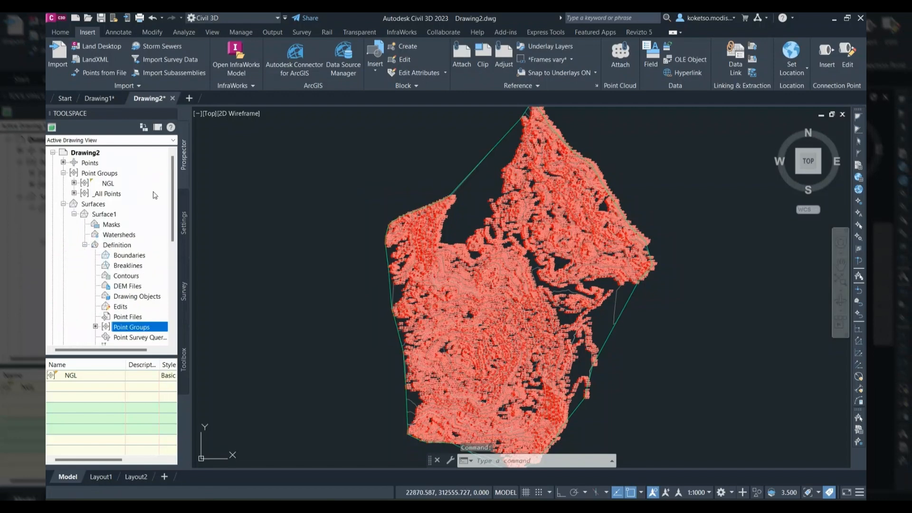
right_click(109, 184)
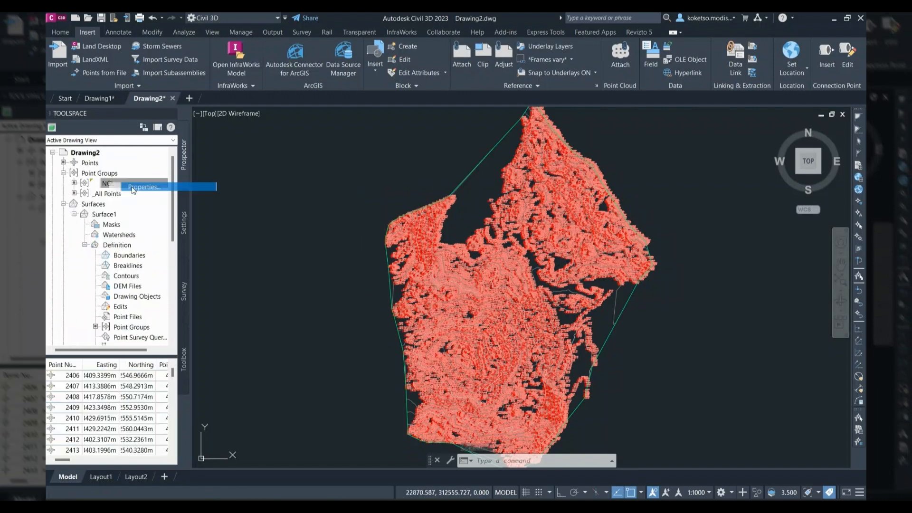
left_click(134, 189)
left_click(366, 286)
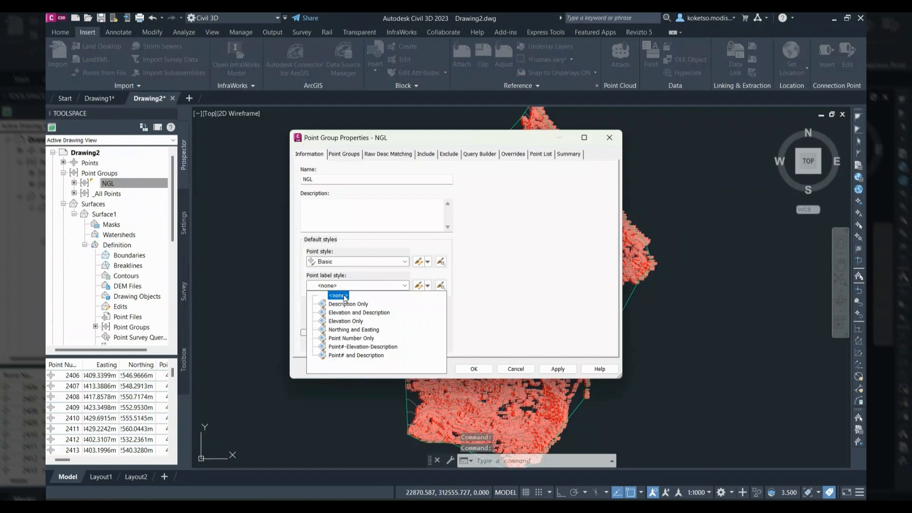
left_click(344, 296)
left_click(472, 369)
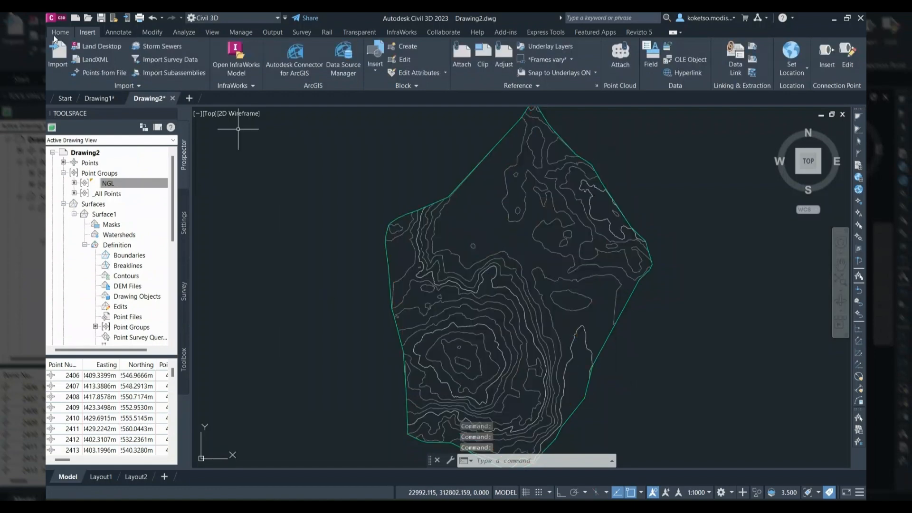
- Save the drawing as WIND FARM NGL in the The VDC Space folder under Documents, in AutoCAD 2018 Drawing format
left_click(58, 20)
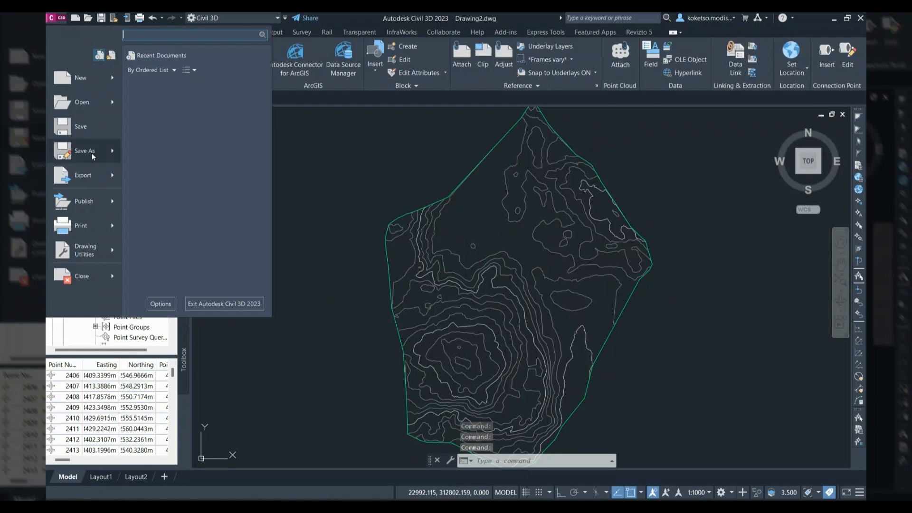
mouse_move(92, 153)
left_click(196, 88)
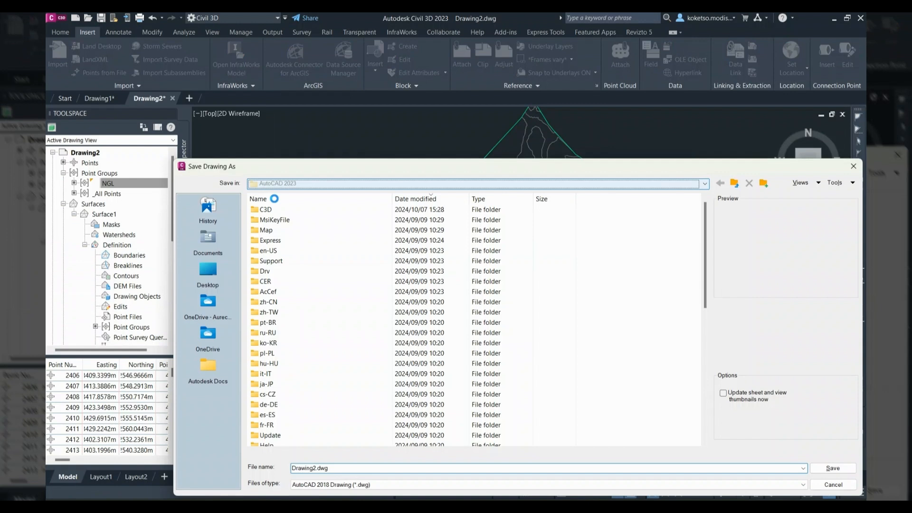
left_click(208, 239)
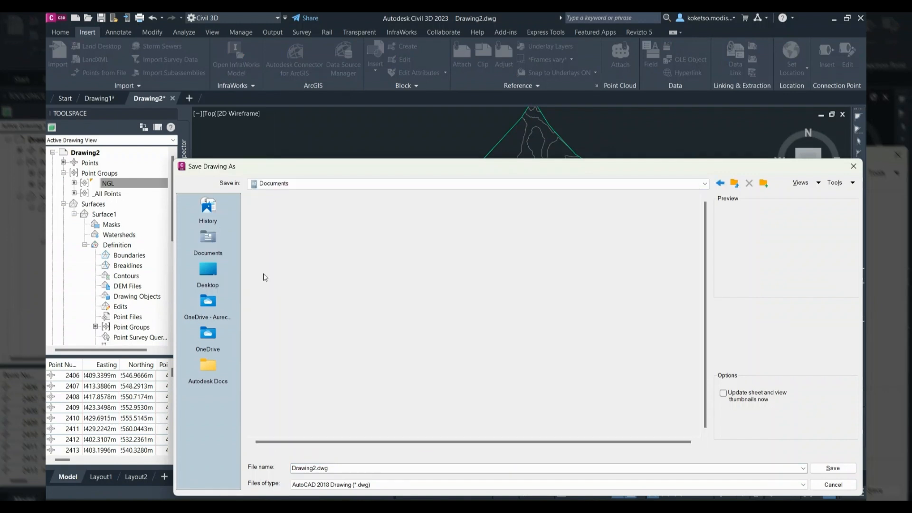
double_click(269, 241)
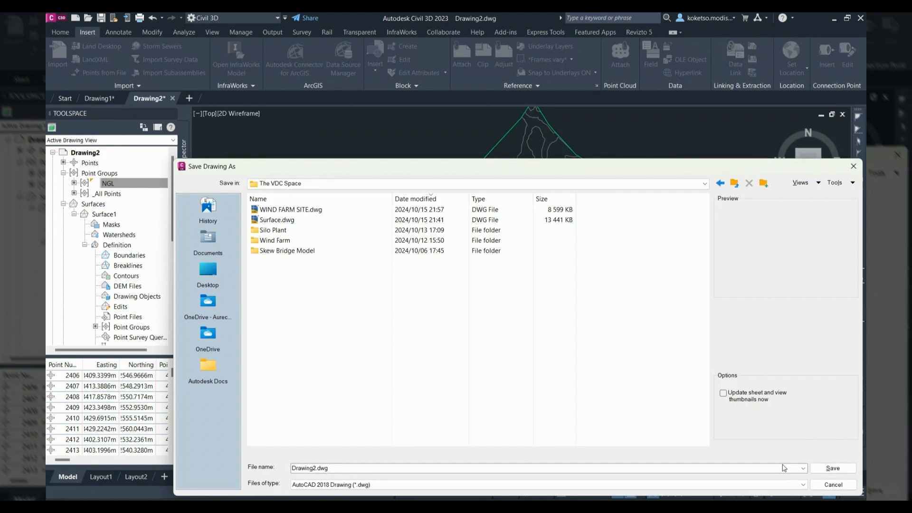
left_click(344, 466)
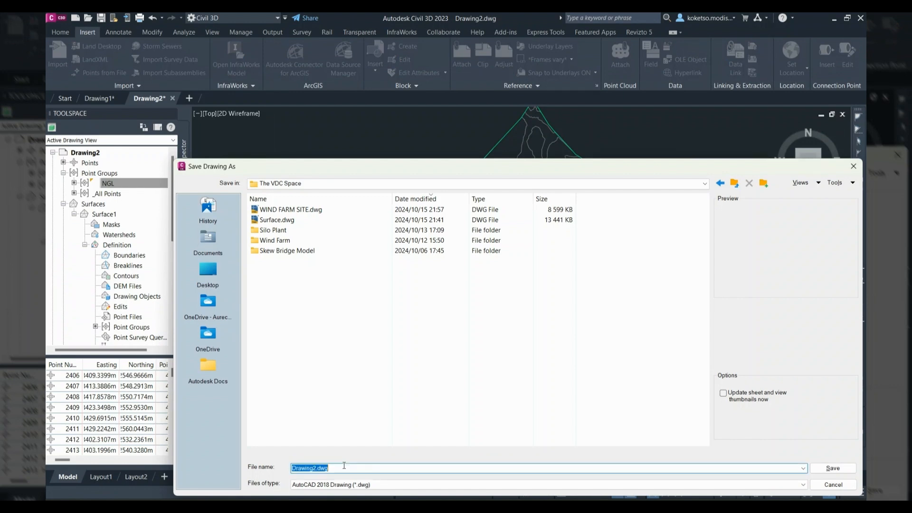
type("WIND FARM NGL")
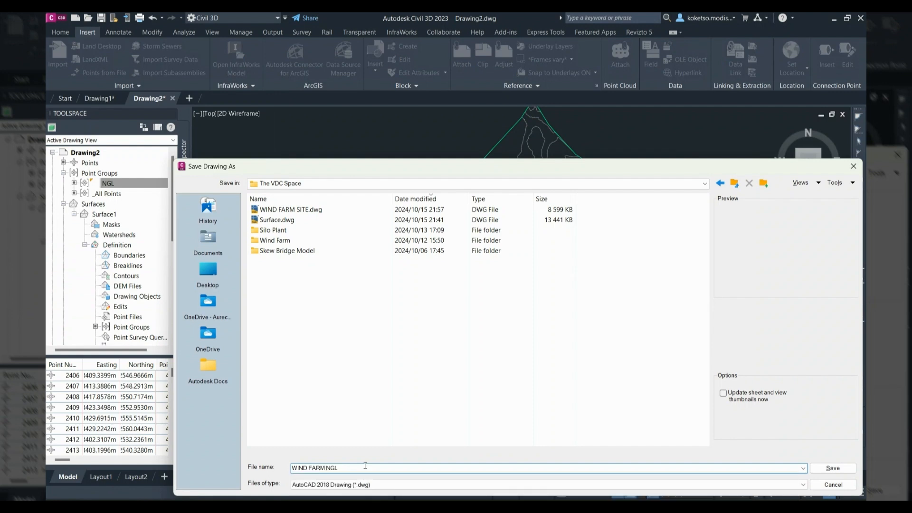
left_click(825, 468)
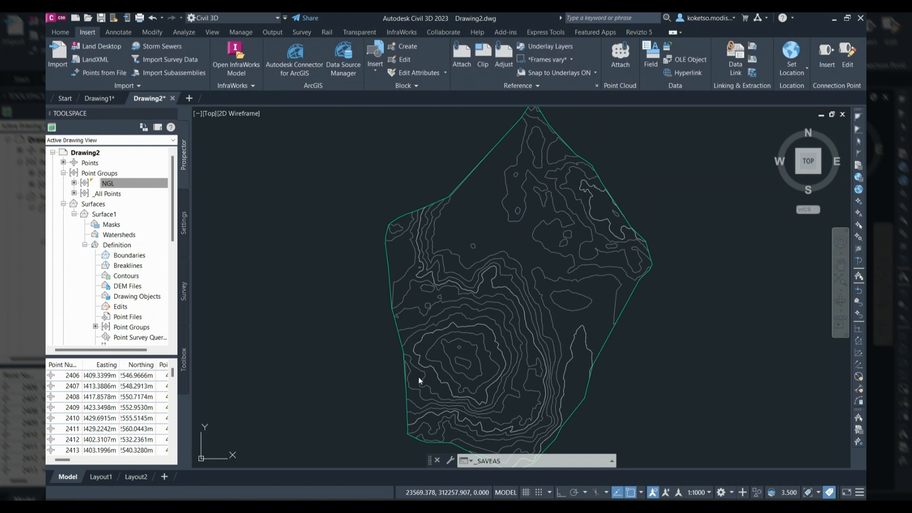
- Set the PROXYGRAPHICS system variable to 1
type("GRAPH")
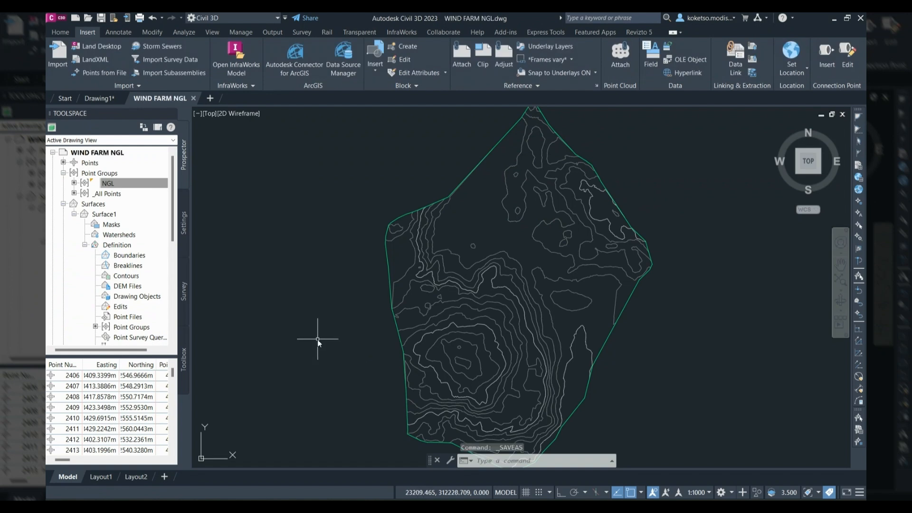
type("CI")
key("Escape")
type("PROXY")
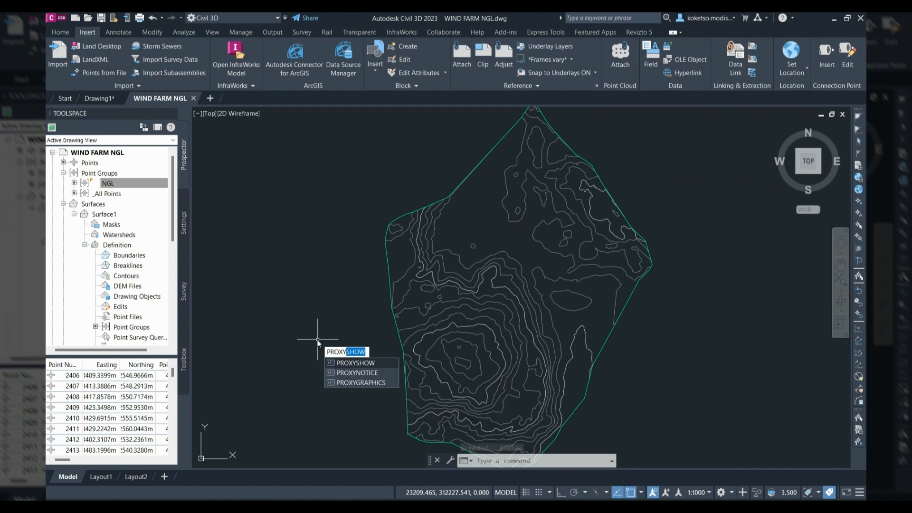
left_click(344, 382)
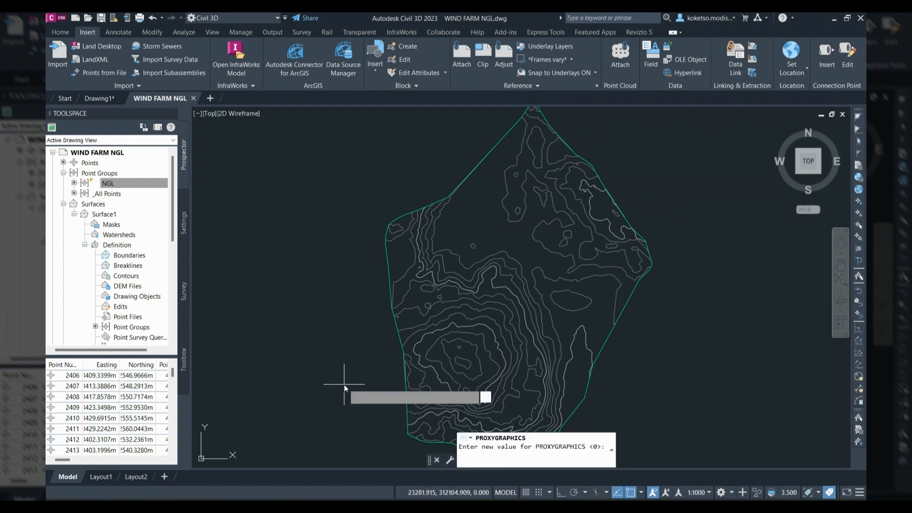
type("1")
key("Return")
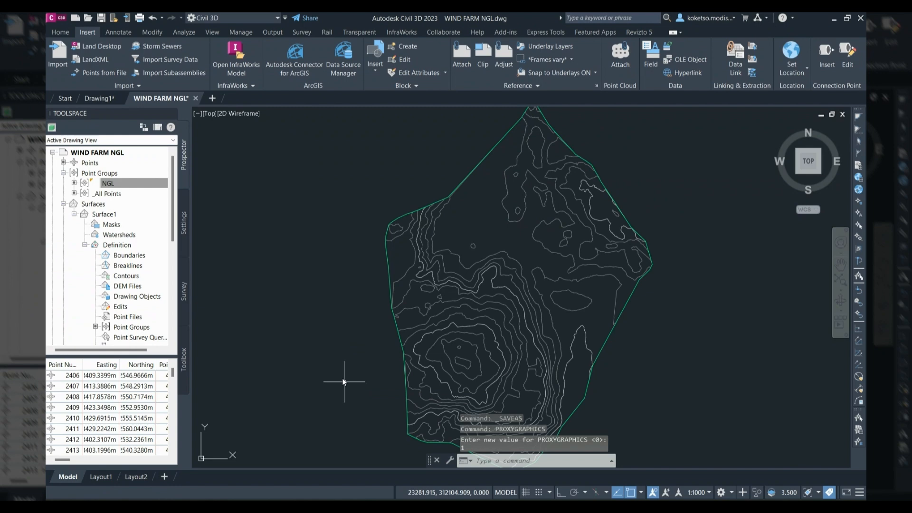
- Export the current Civil 3D drawing with its Model to AutoCAD DWG in the Documents folder, using the ACAD- prefix and Bind and insert references
left_click(56, 18)
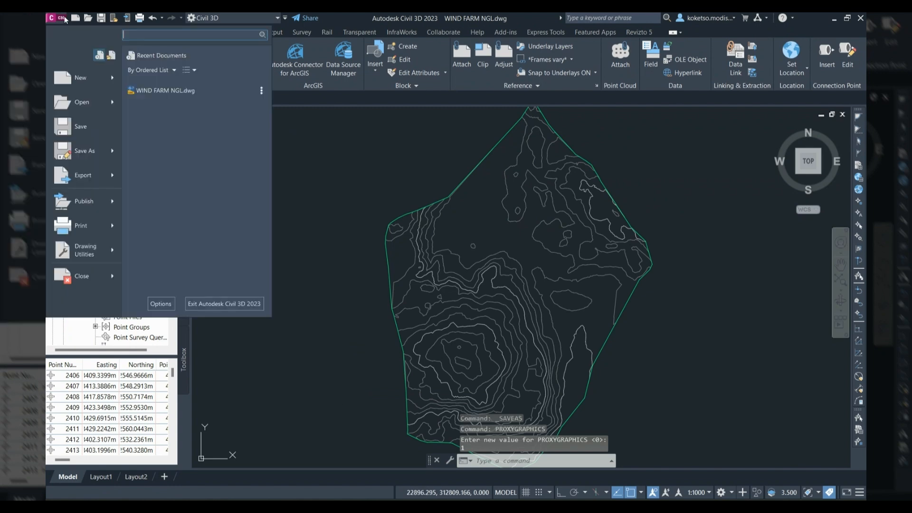
left_click(87, 177)
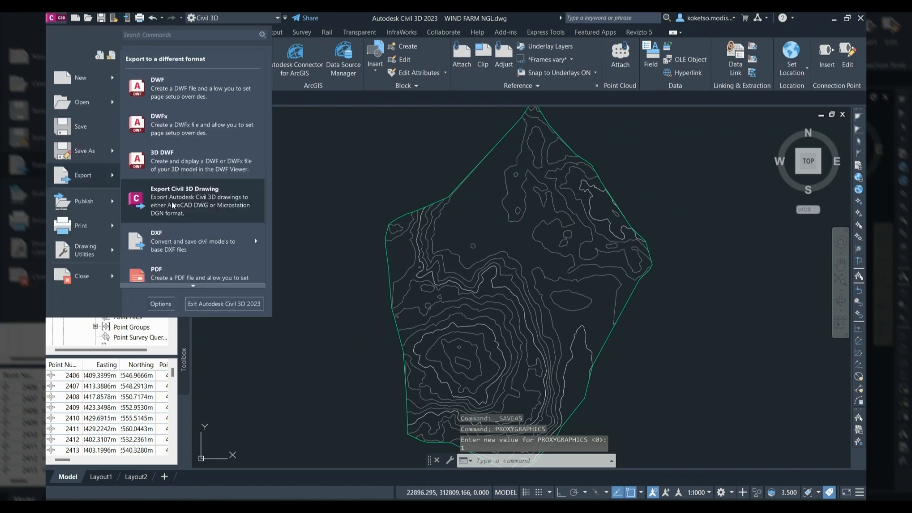
left_click(215, 209)
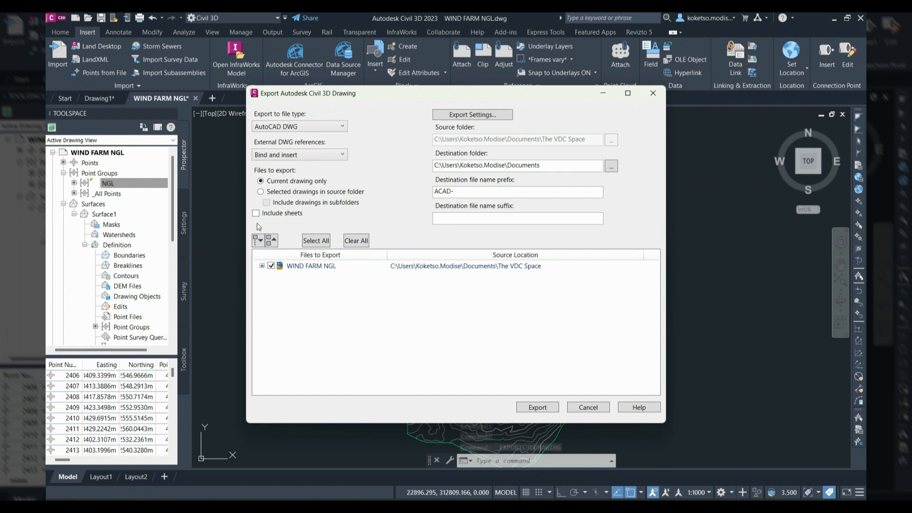
left_click(262, 266)
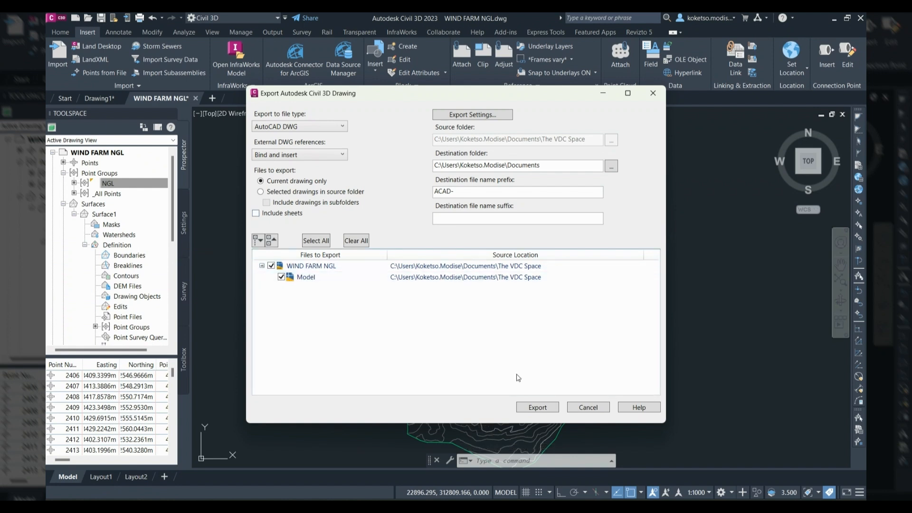
left_click(538, 407)
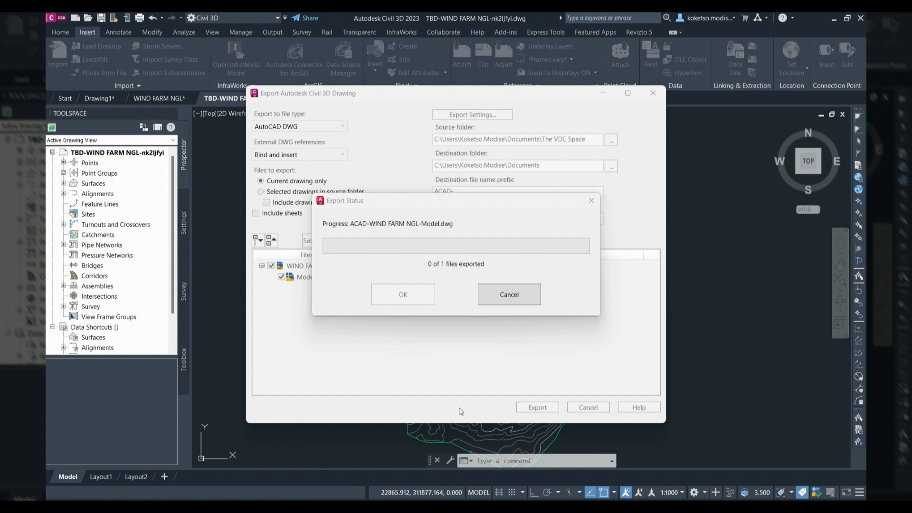
- Switch to the Revit project, dismiss the export status window and select the Site floor plan
mouse_move(468, 507)
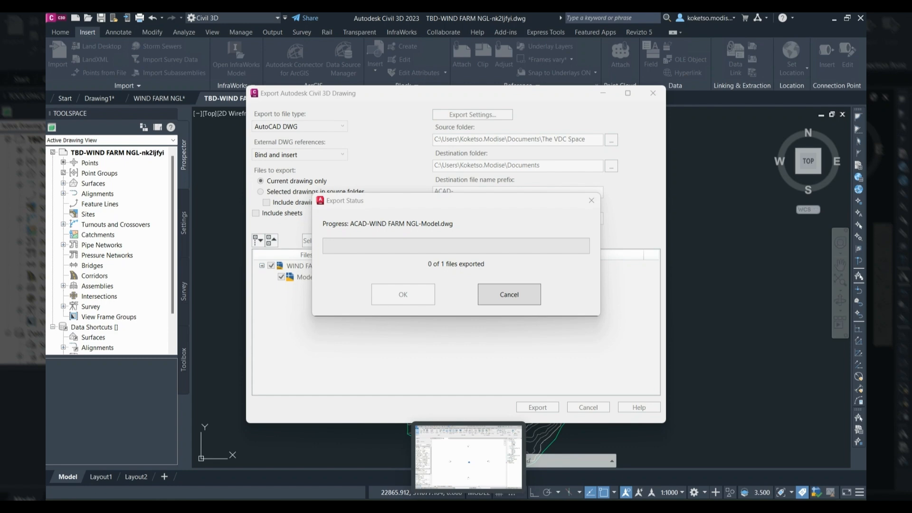
left_click(468, 456)
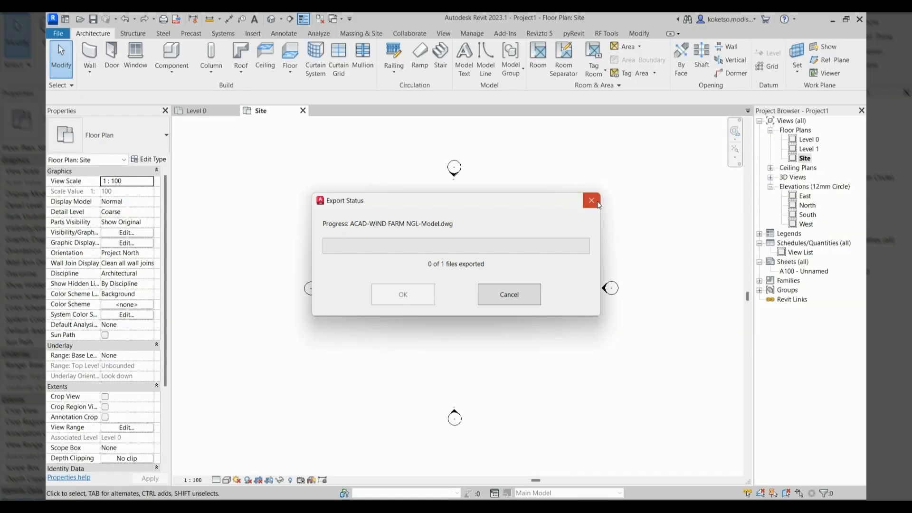
left_click(597, 204)
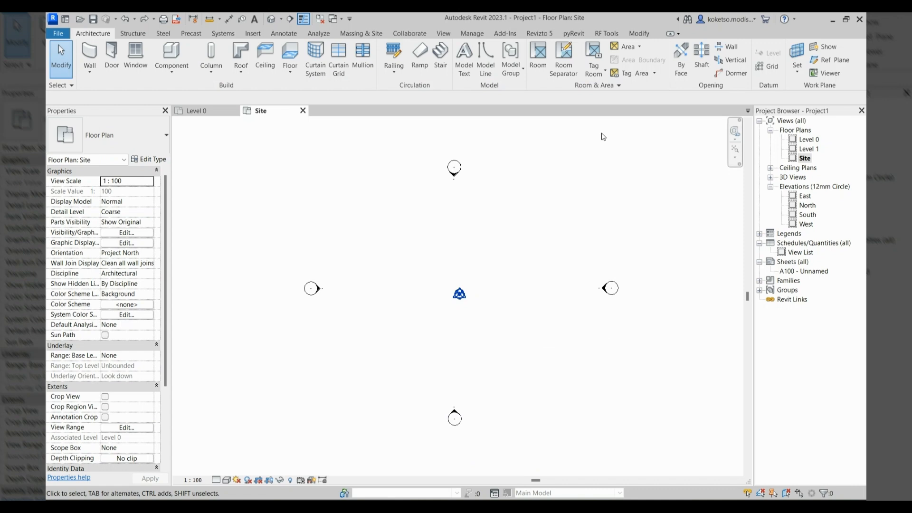
left_click(803, 160)
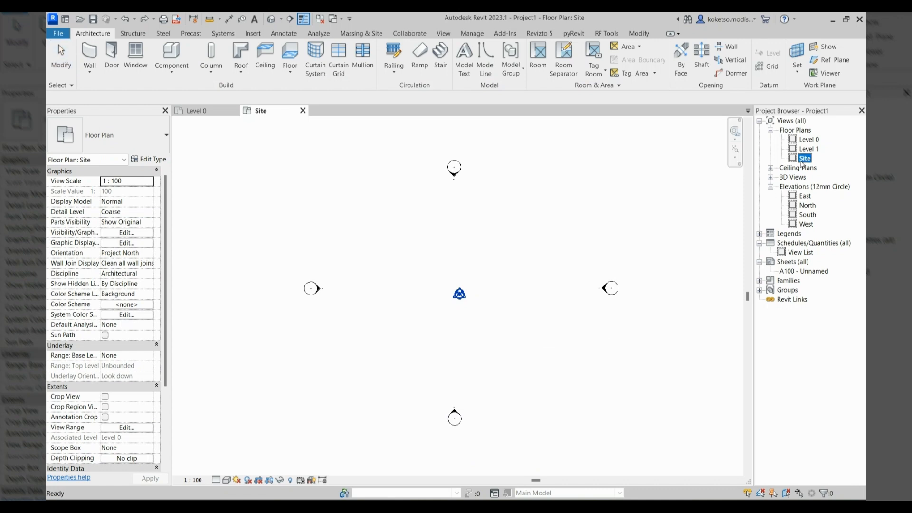
left_click(455, 312)
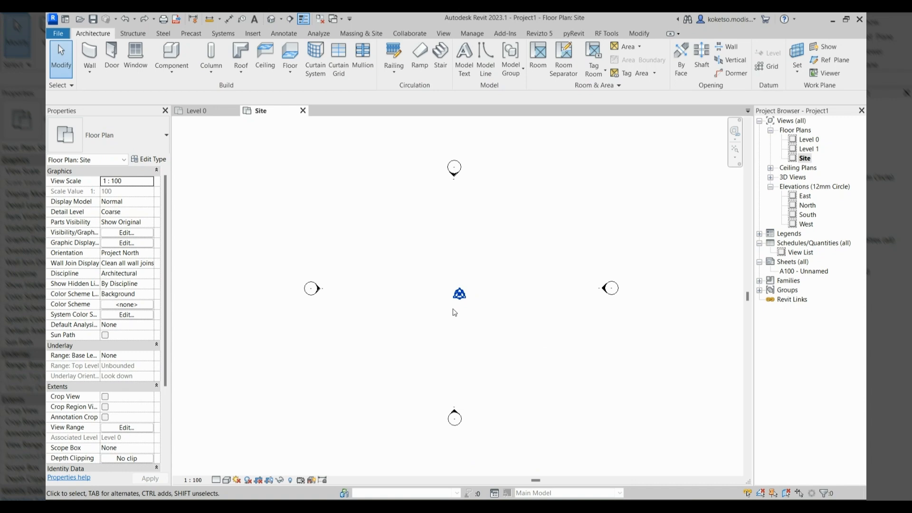
- Link TBD-WIND FARM NGL-nk2ljfyi.dwg from The VDC Space folder into the Site plan at Level 0, with Auto - Origin to Internal Origin positioning
left_click(253, 34)
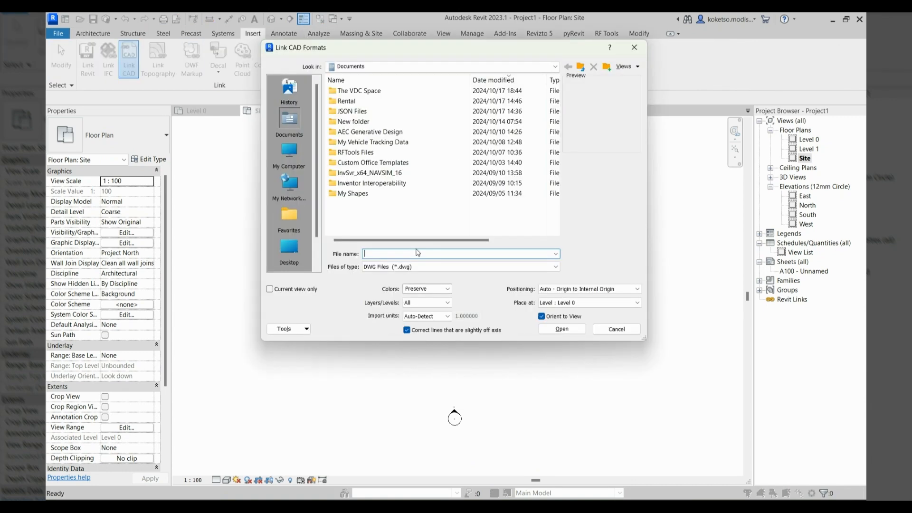
double_click(361, 91)
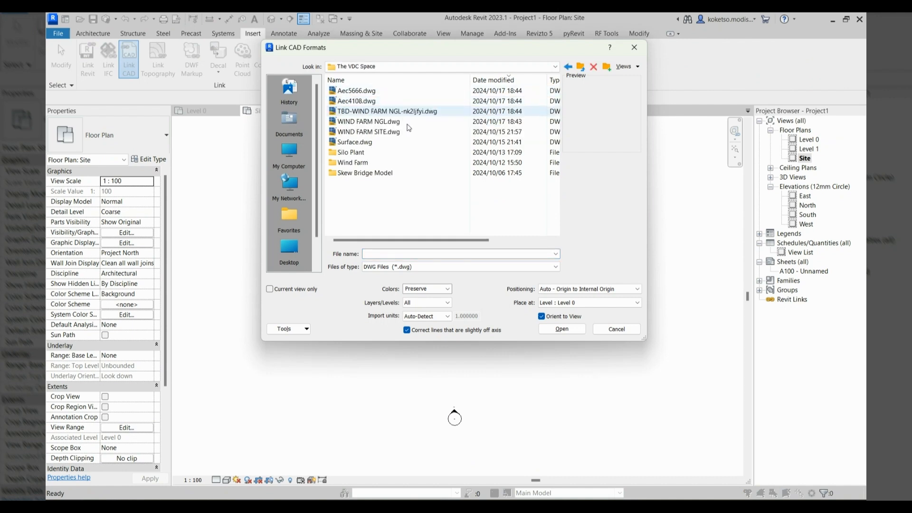
left_click(408, 111)
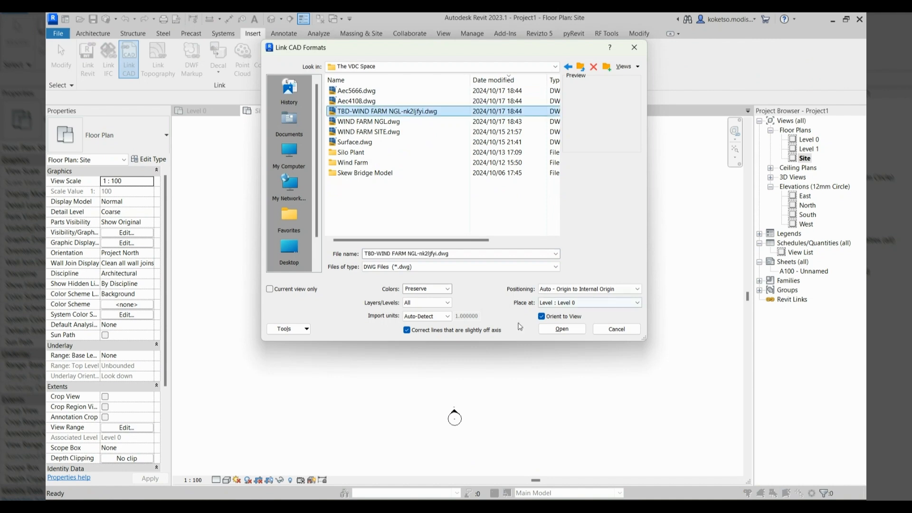
left_click(561, 329)
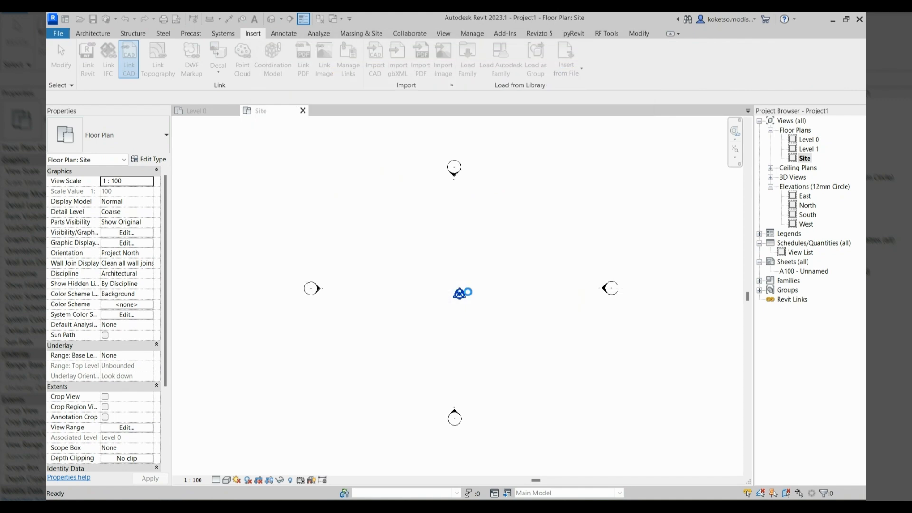
scroll(467, 298, "down", 5)
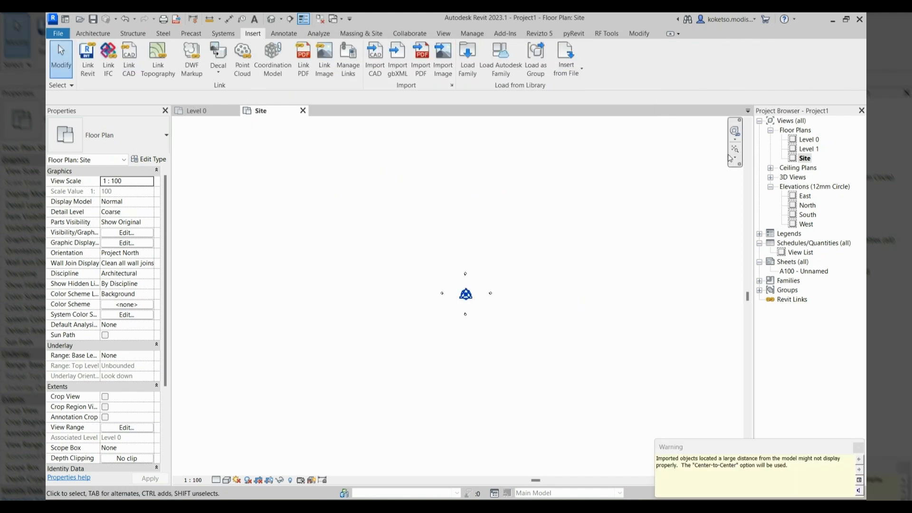
left_click(734, 150)
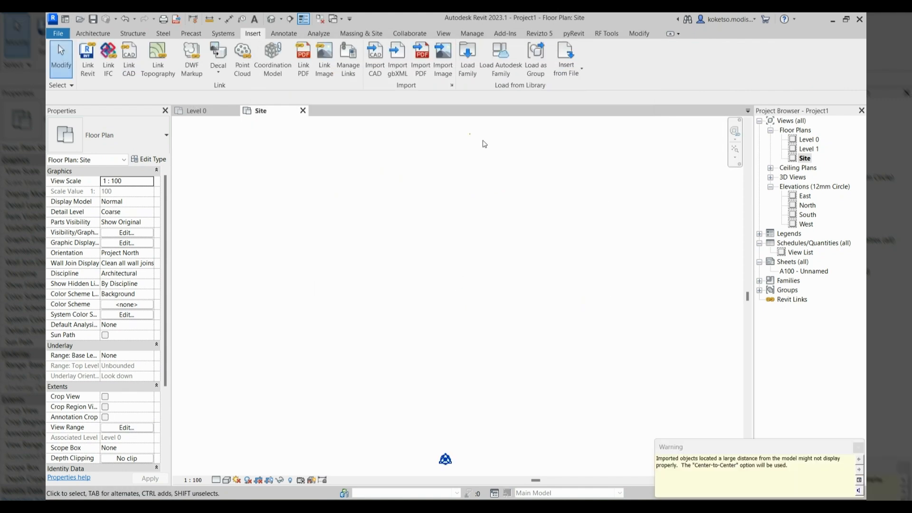
- Undo the last CAD link, then link TBD-WIND FARM NGL-gm1acpzf.dwg with import units set to meter at Level 0, Auto - Origin to Internal Origin
key("ctrl+z")
left_click(129, 62)
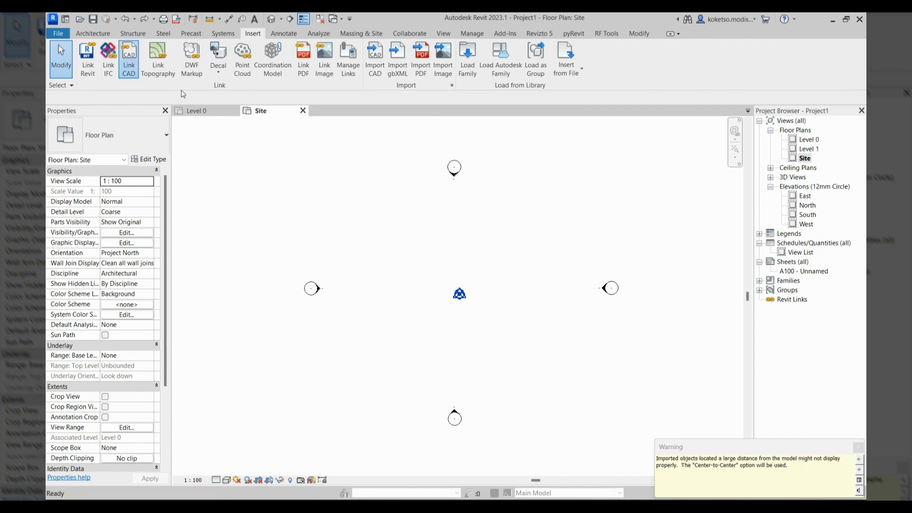
left_click(416, 91)
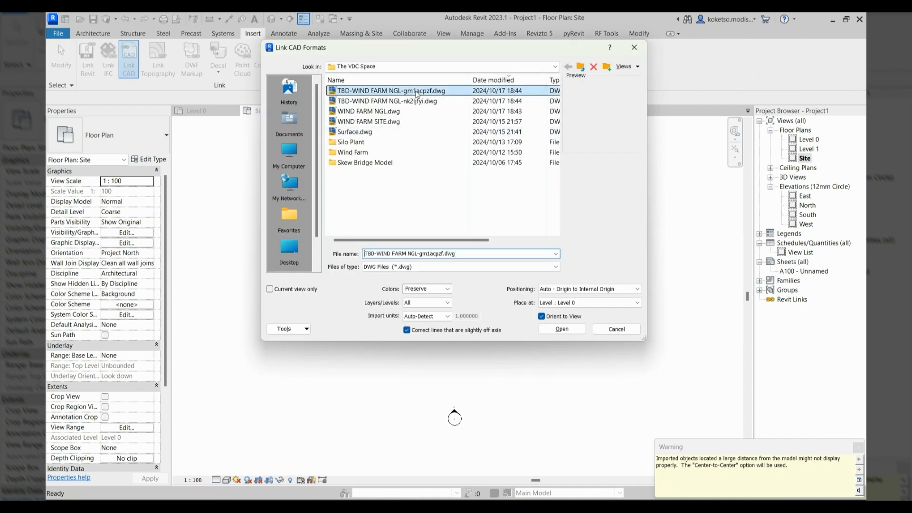
left_click(422, 317)
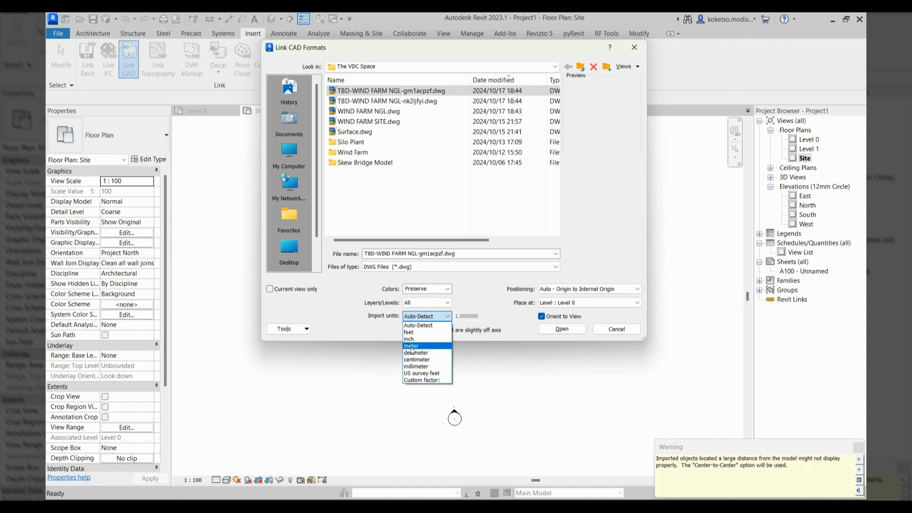
left_click(411, 347)
left_click(560, 329)
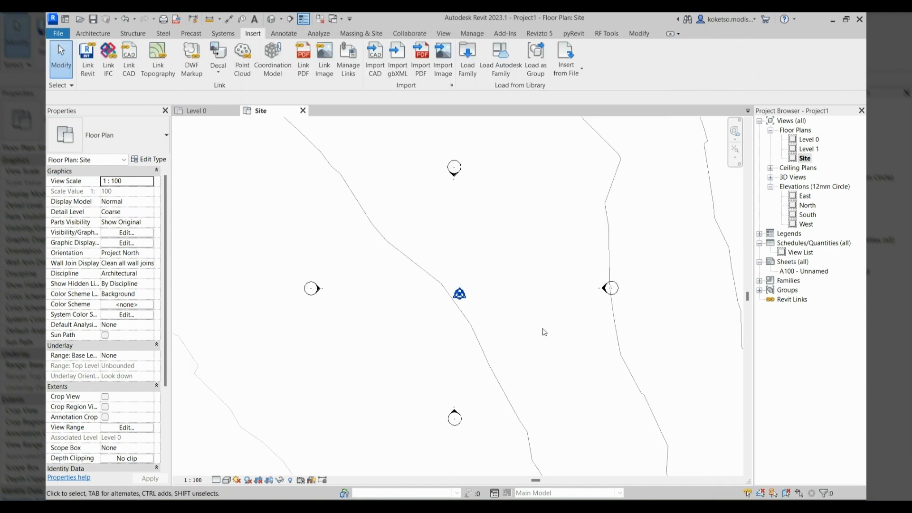
- Examine the linked contours in the Site plan and in the default 3D view
scroll(398, 348, "down", 5)
scroll(399, 349, "down", 1)
middle_click_drag(399, 350, 436, 308)
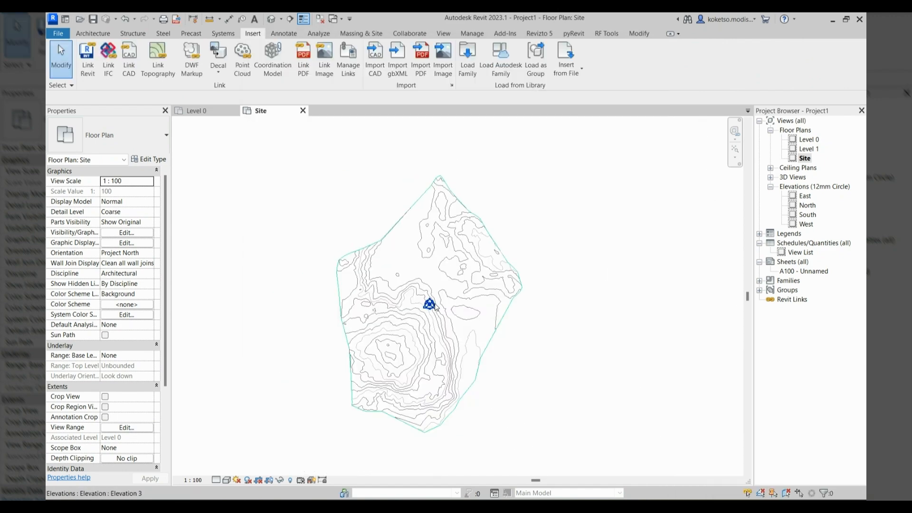
scroll(437, 308, "up", 2)
left_click(271, 19)
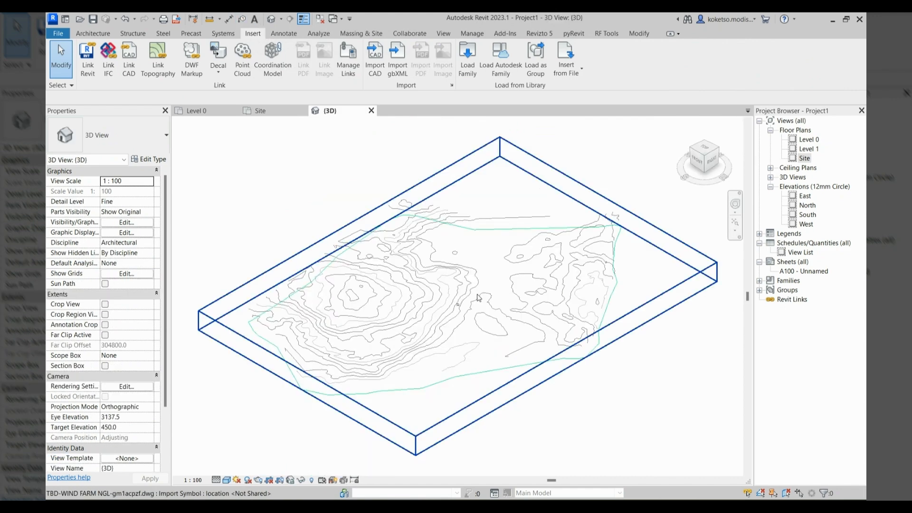
middle_click_drag(479, 297, 496, 280, "shift")
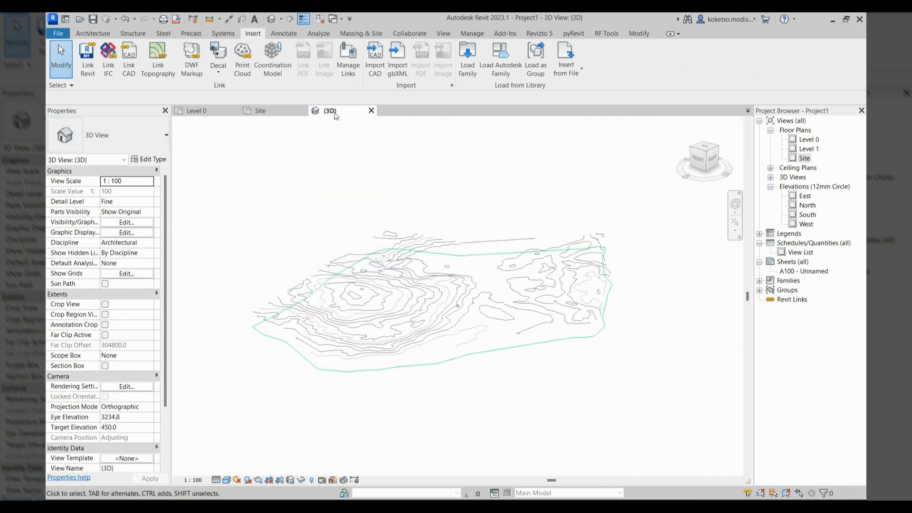
- Create a toposurface from the linked DWG using every layer except C-TINN-BNDY, and finish the surface
left_click(355, 35)
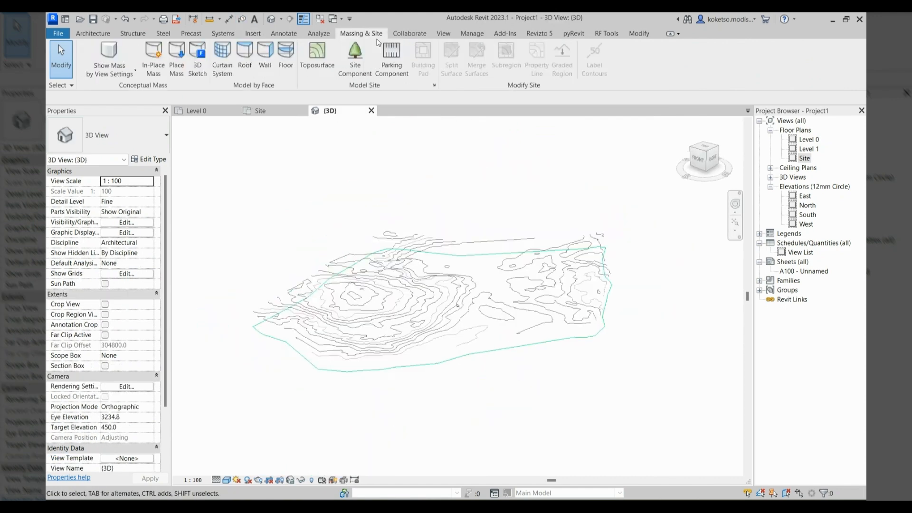
left_click(329, 65)
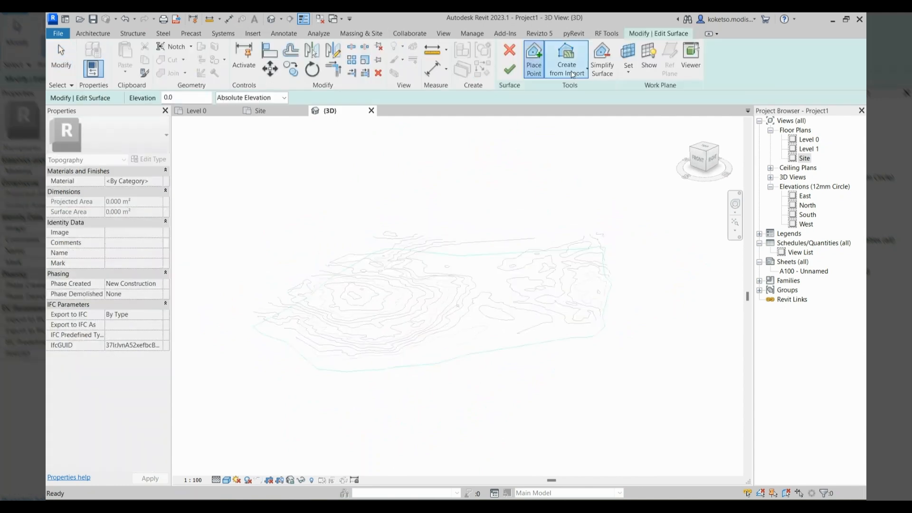
left_click(573, 74)
left_click(581, 91)
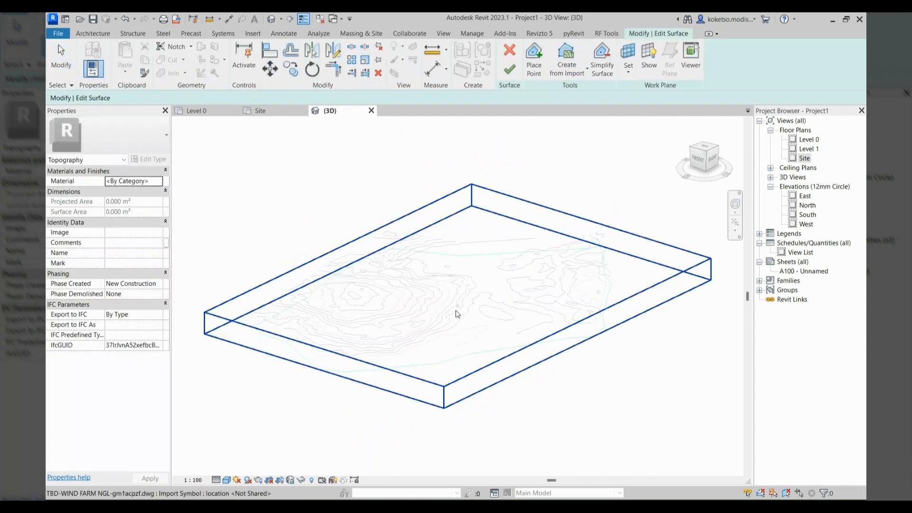
left_click(457, 313)
left_click(366, 193)
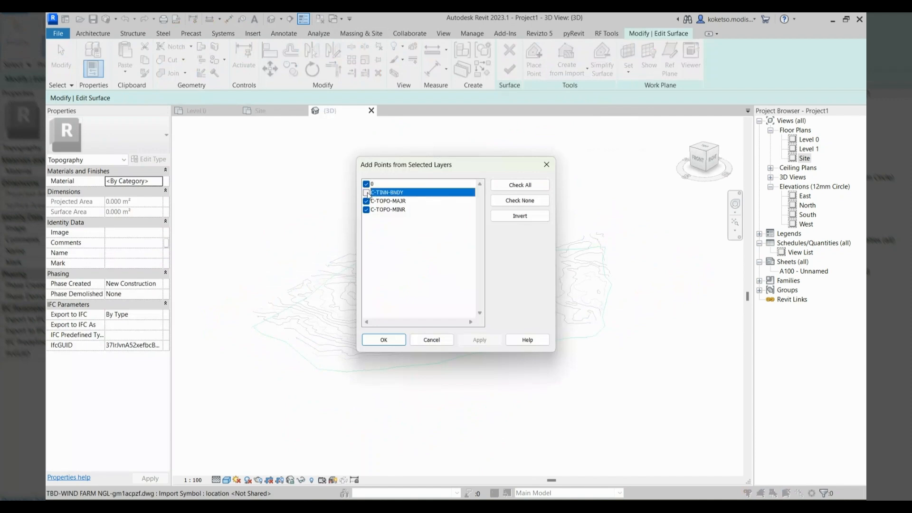
left_click(390, 338)
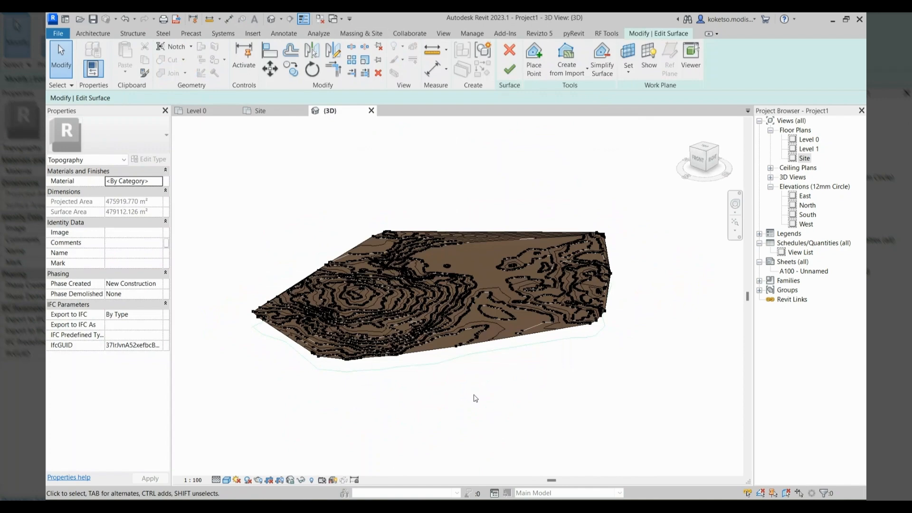
scroll(468, 246, "up", 2)
left_click(509, 69)
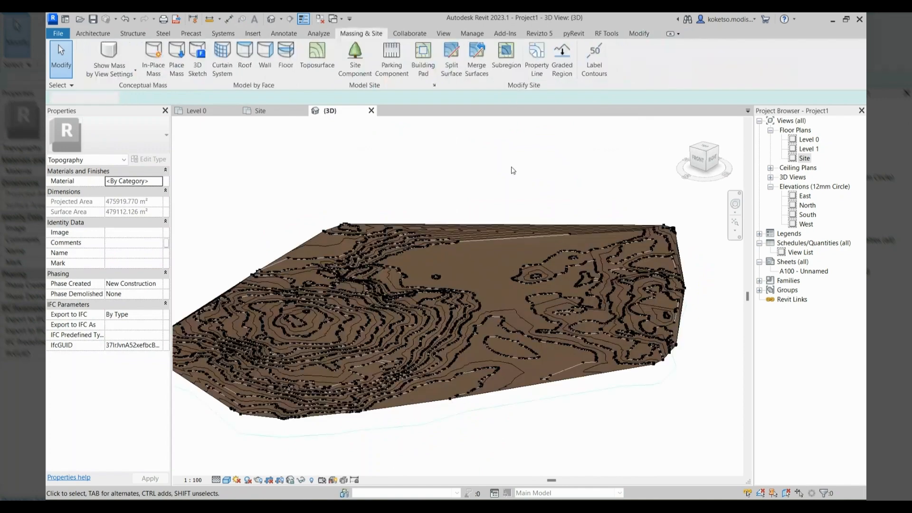
- Remove the linked TBD-WIND FARM NGL-gm1acpzf.dwg from the model, keeping the toposurface
scroll(513, 170, "down", 2)
left_click(488, 251)
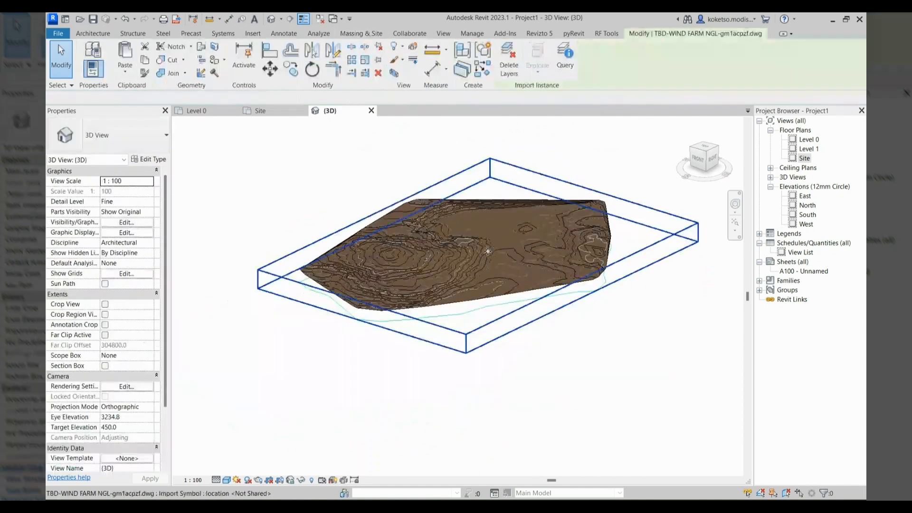
scroll(541, 360, "up", 2)
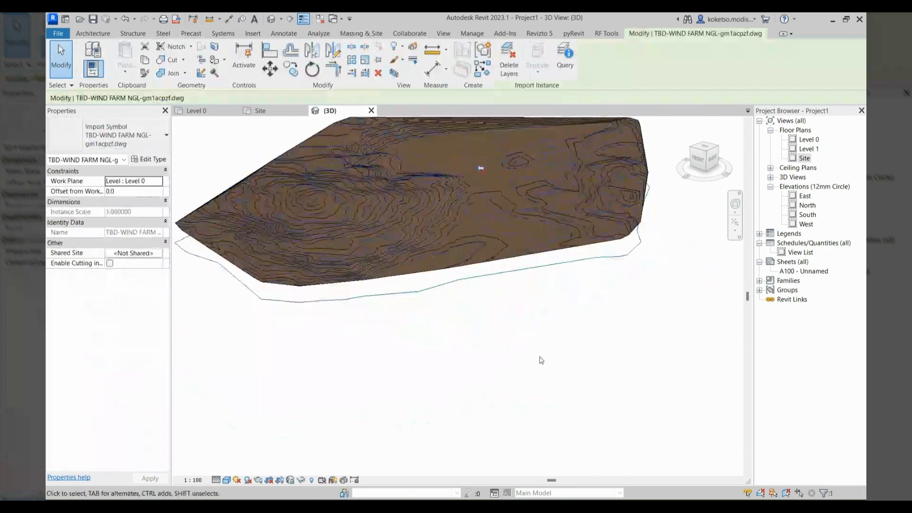
scroll(558, 361, "down", 2)
left_click(558, 362)
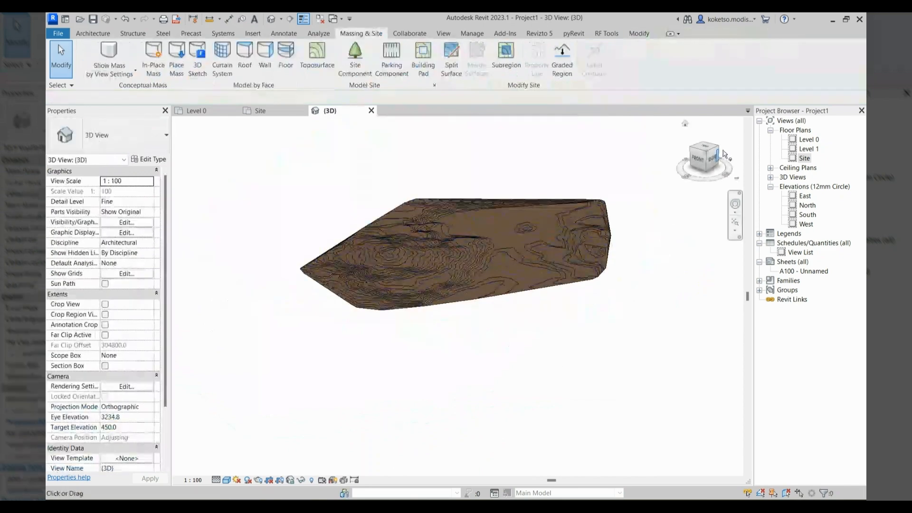
- Open the Site floor plan showing the whole toposurface
double_click(805, 159)
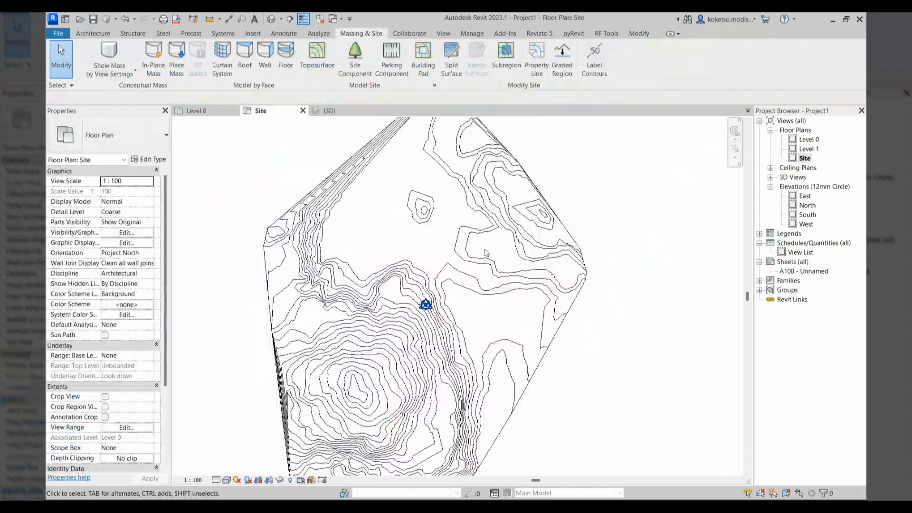
scroll(486, 253, "down", 2)
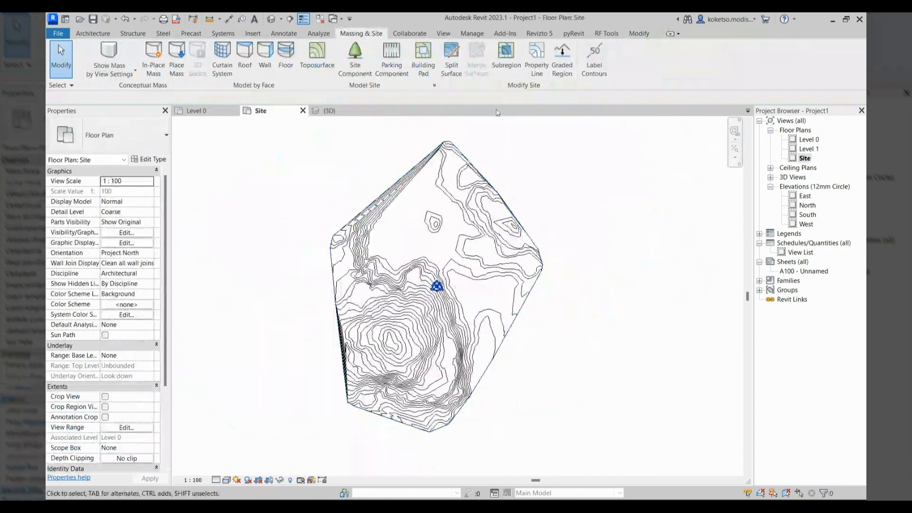
scroll(481, 187, "up", 1)
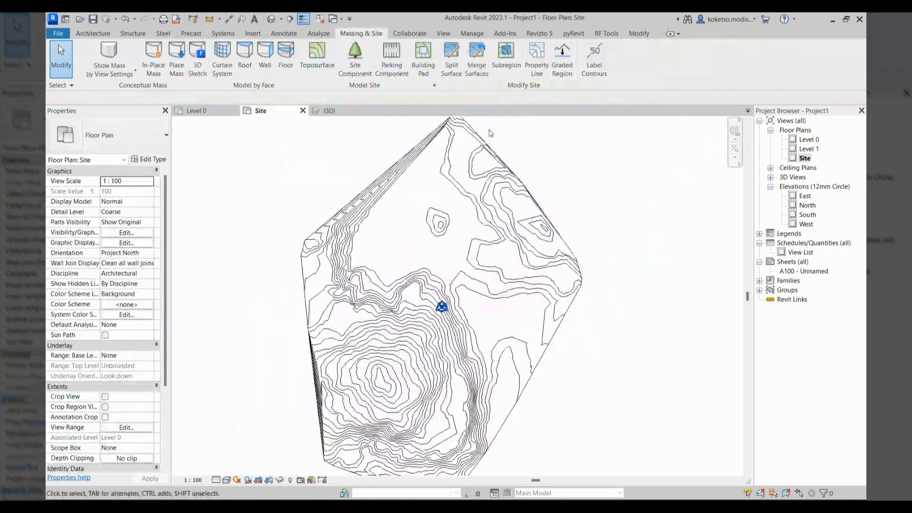
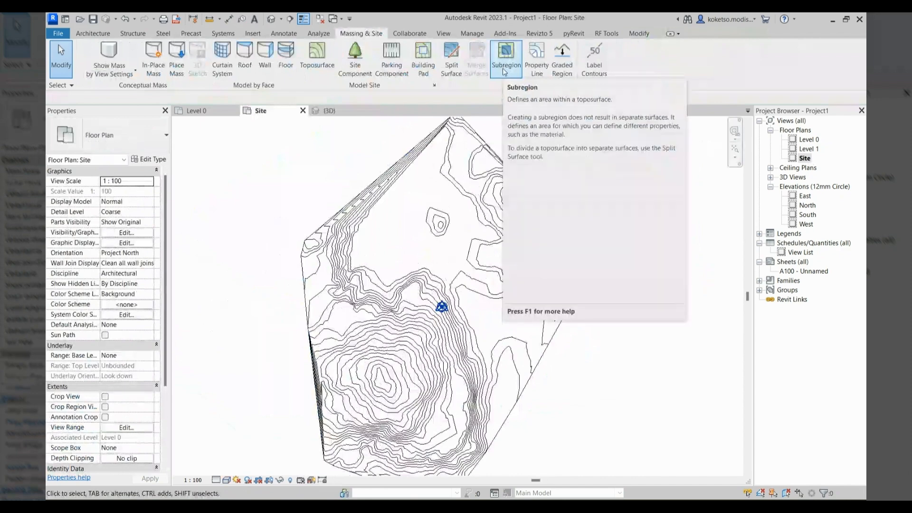
- Start a Subregion and sketch a chain of five lines across the toposurface from its northwest edge to its southeast edge
left_click(505, 71)
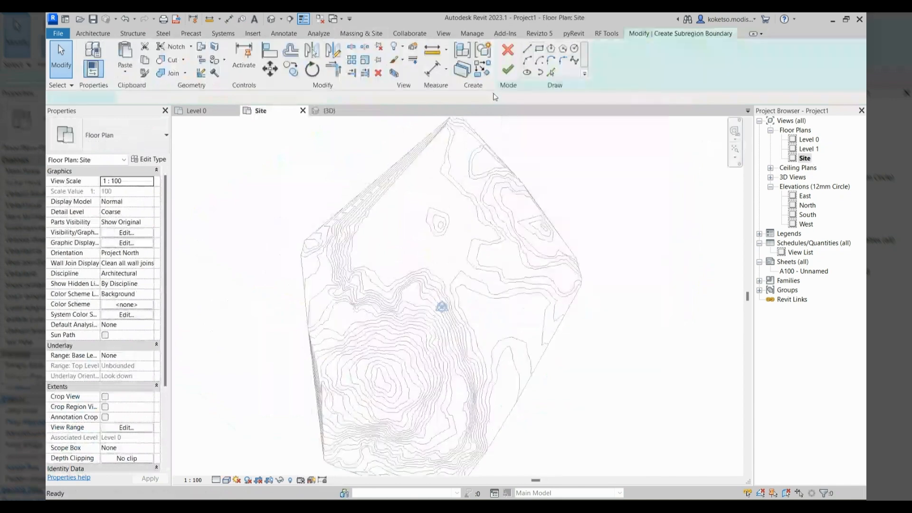
scroll(331, 210, "up", 3)
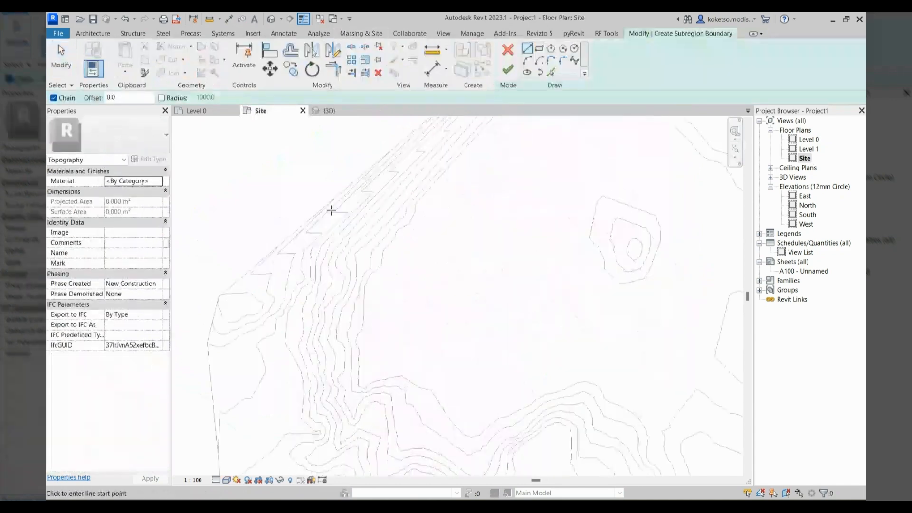
left_click(328, 204)
scroll(328, 204, "down", 2)
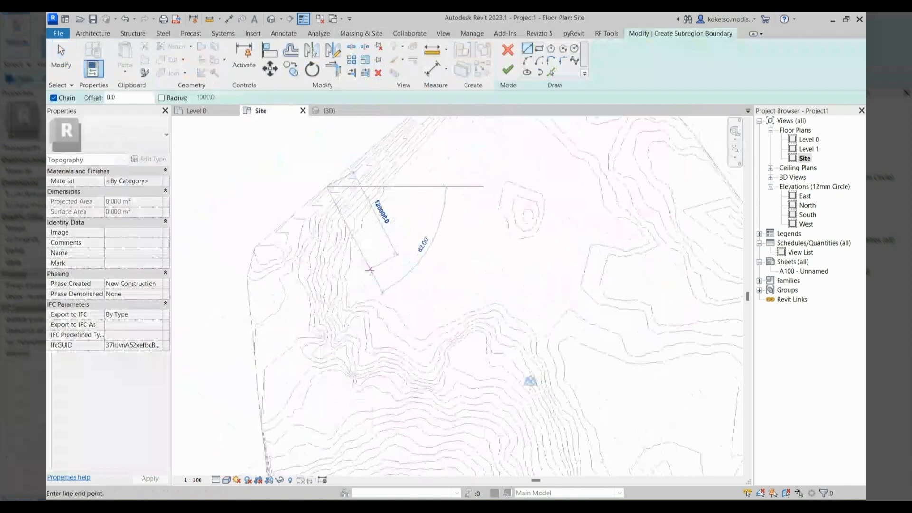
left_click(370, 269)
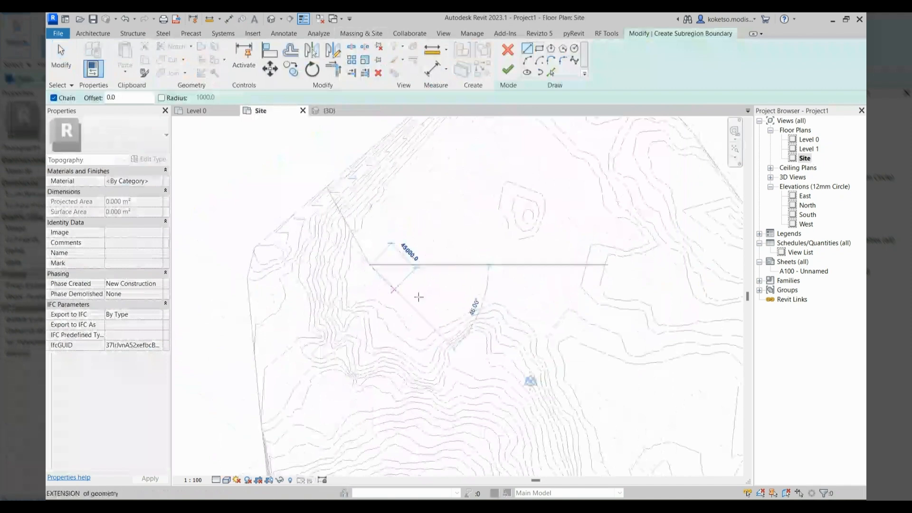
left_click(494, 312)
middle_click_drag(548, 345, 467, 204)
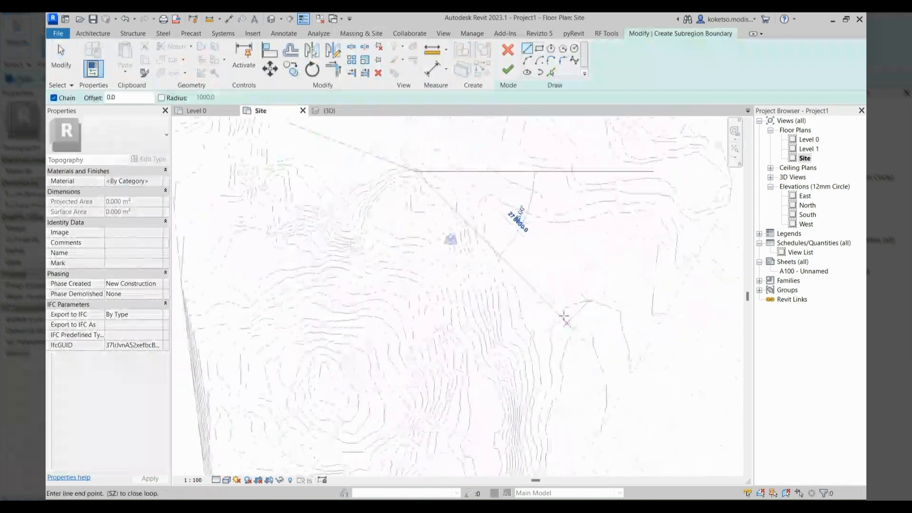
left_click(504, 260)
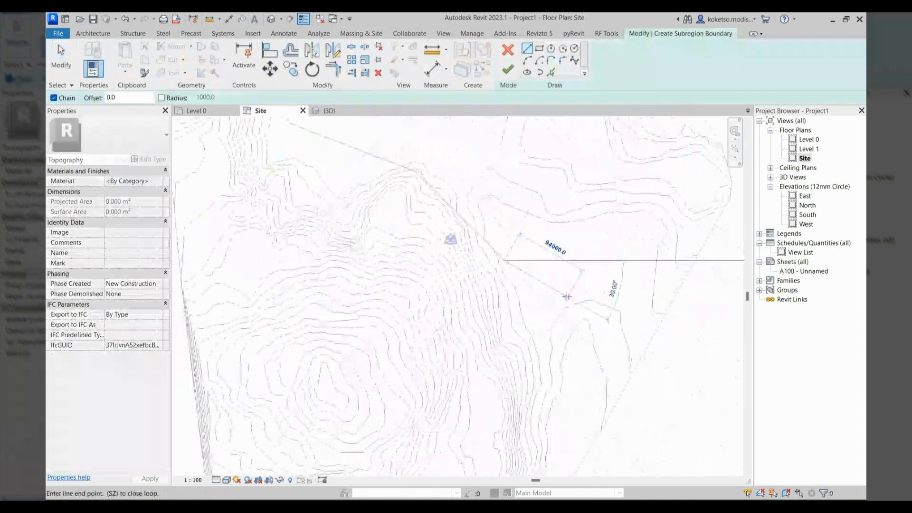
left_click(567, 296)
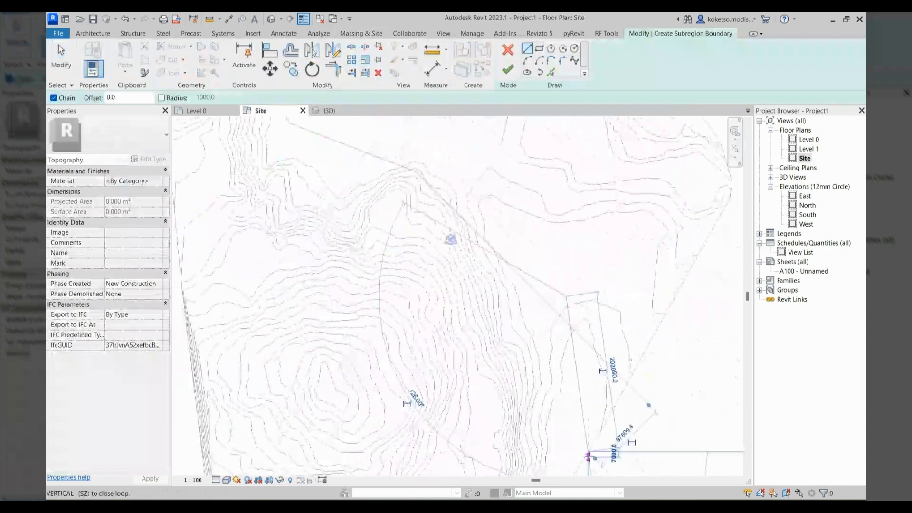
left_click(588, 457)
key("Escape")
key("Escape")
scroll(584, 380, "down", 2)
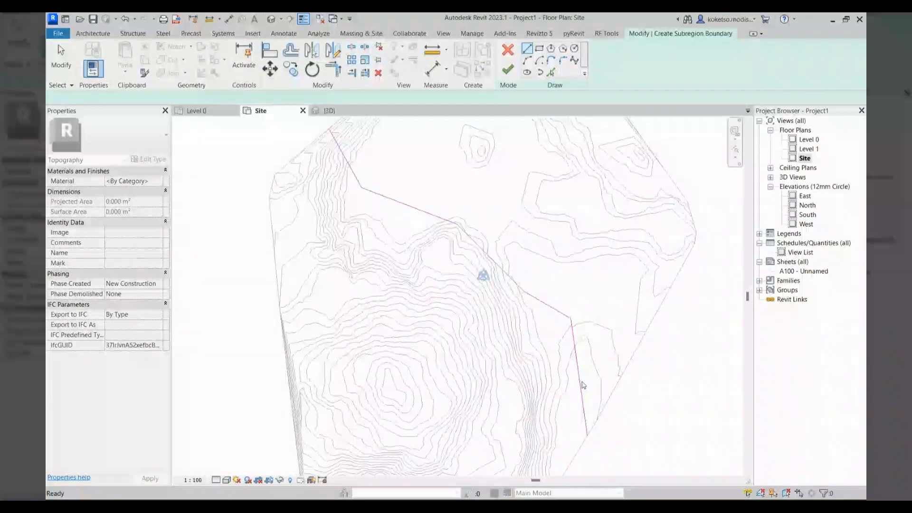
- Offset all five subregion lines by 5000 to their northeast side with Pick Lines to form a parallel strip
left_click(551, 72)
left_click_drag(118, 98, 75, 96)
type("5000")
scroll(584, 395, "up", 2)
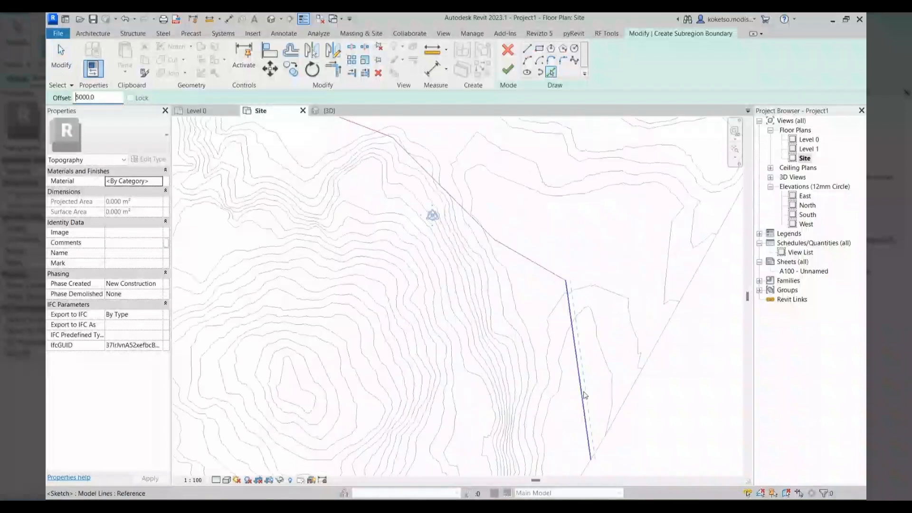
left_click(584, 395)
left_click(531, 258)
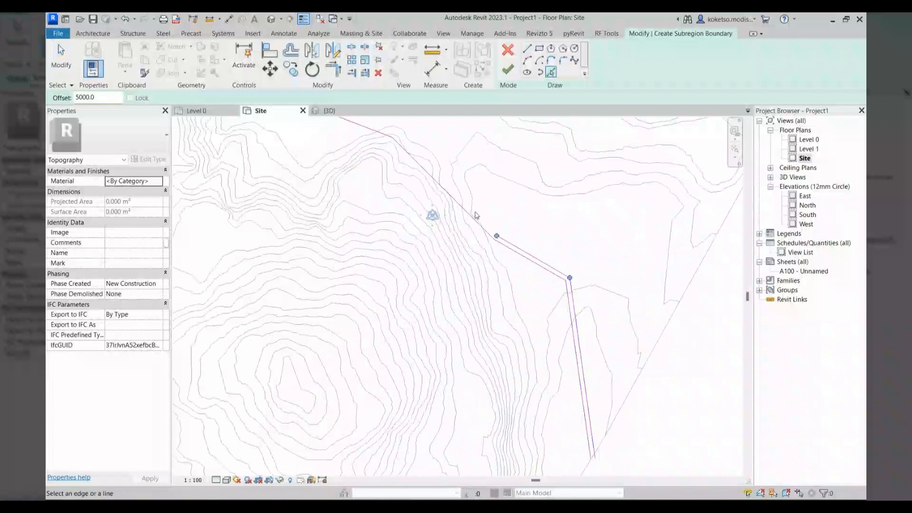
scroll(476, 215, "up", 2)
left_click(461, 208)
middle_click_drag(370, 148, 661, 402)
left_click(580, 332)
left_click(407, 243)
middle_click_drag(407, 243, 461, 352)
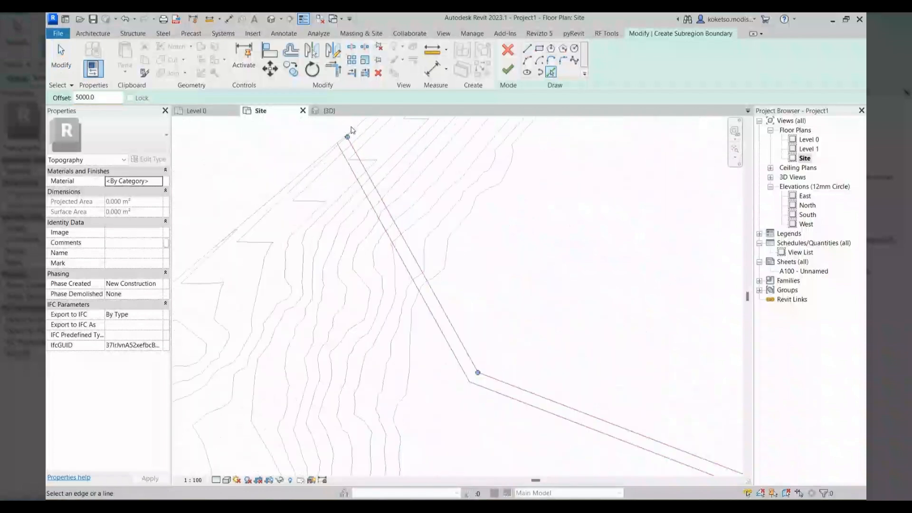
- Close the strip's northwest end with a line about 7000 mm long along the surface edge, and trim it to the offset line
scroll(351, 130, "up", 4)
key("Escape")
left_click(526, 48)
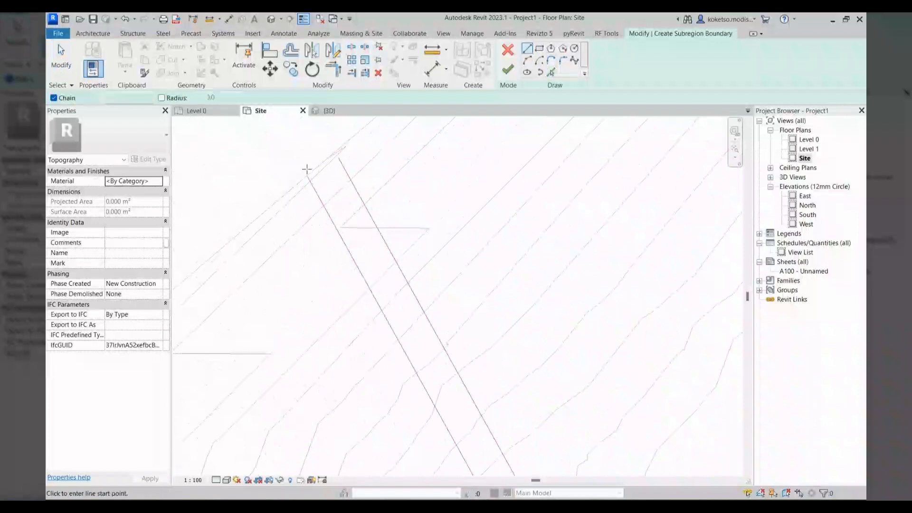
left_click(307, 175)
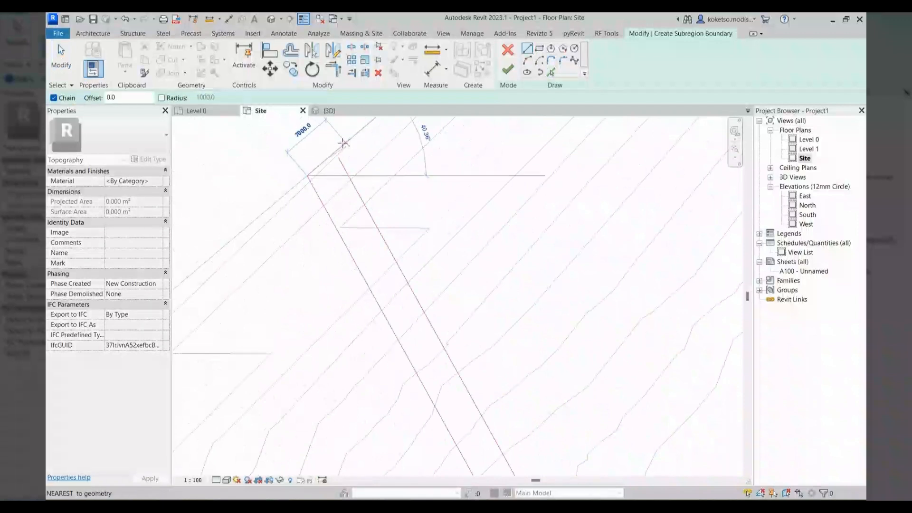
left_click(344, 142)
left_click(333, 69)
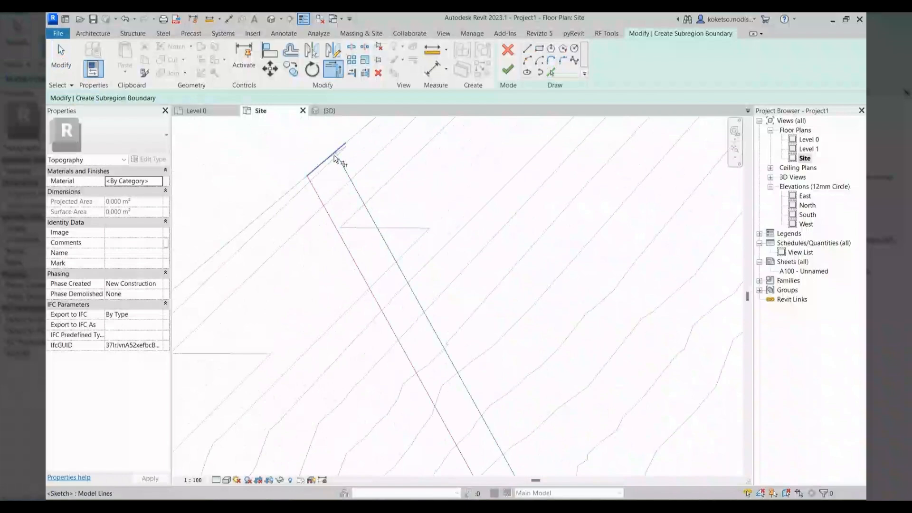
left_click(334, 156)
scroll(336, 151, "down", 7)
middle_click_drag(608, 368, 510, 137)
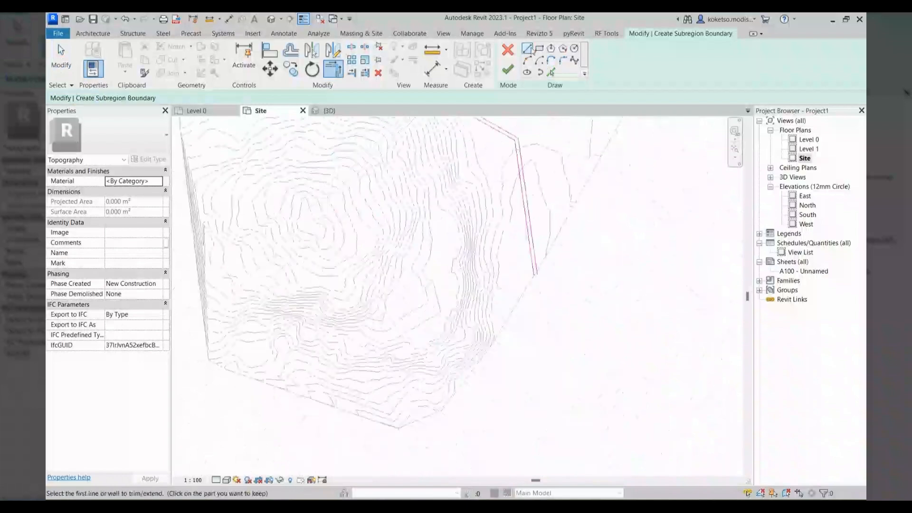
- Close the strip's southeast end with a line along the surface edge and trim it to the offset line
left_click(527, 48)
scroll(517, 278, "up", 3)
scroll(523, 273, "up", 2)
left_click(530, 236)
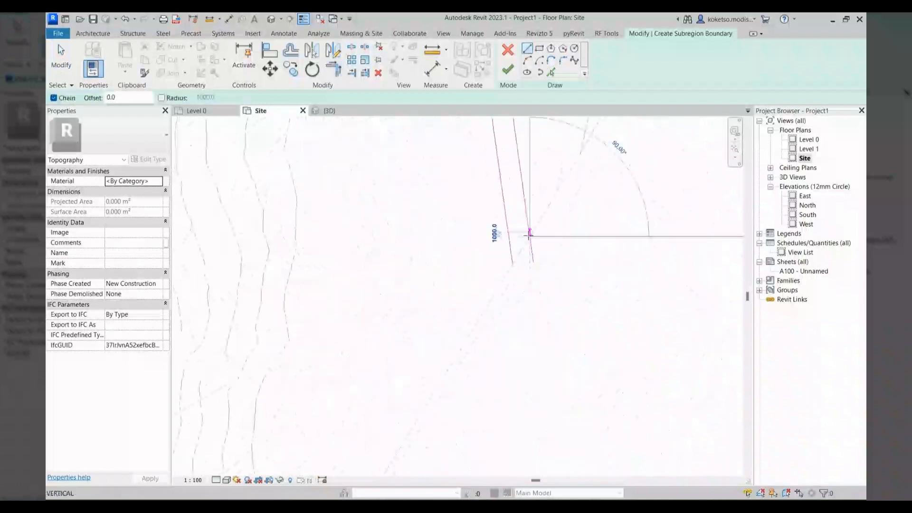
left_click(515, 267)
key("Escape")
key("Escape")
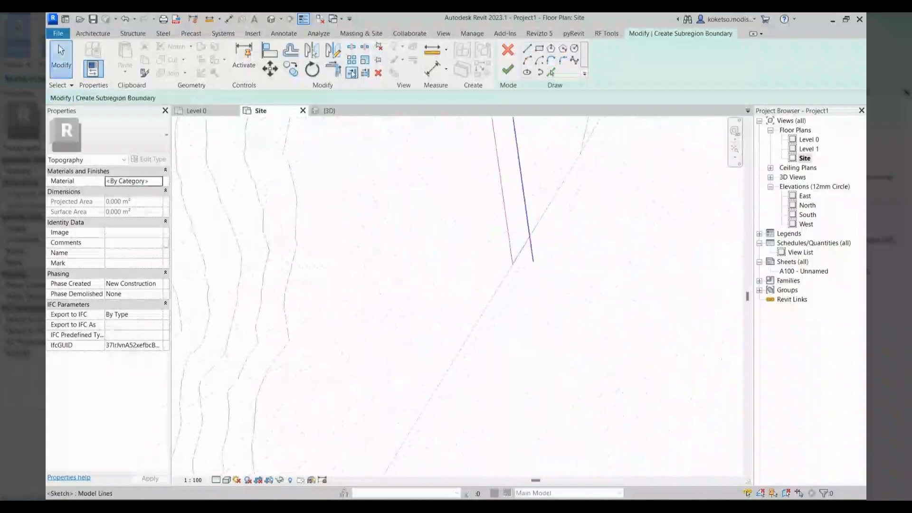
left_click(336, 70)
scroll(526, 212, "down", 3)
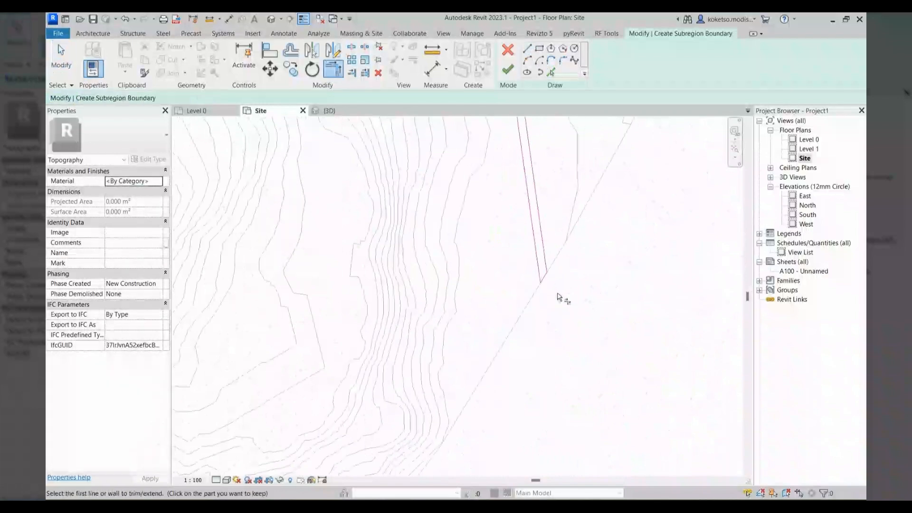
scroll(559, 297, "down", 2)
key("Escape")
- Assign the Gravel material from the AEC Materials library to the strip subregion and finish its boundary sketch
left_click(160, 185)
left_click(159, 180)
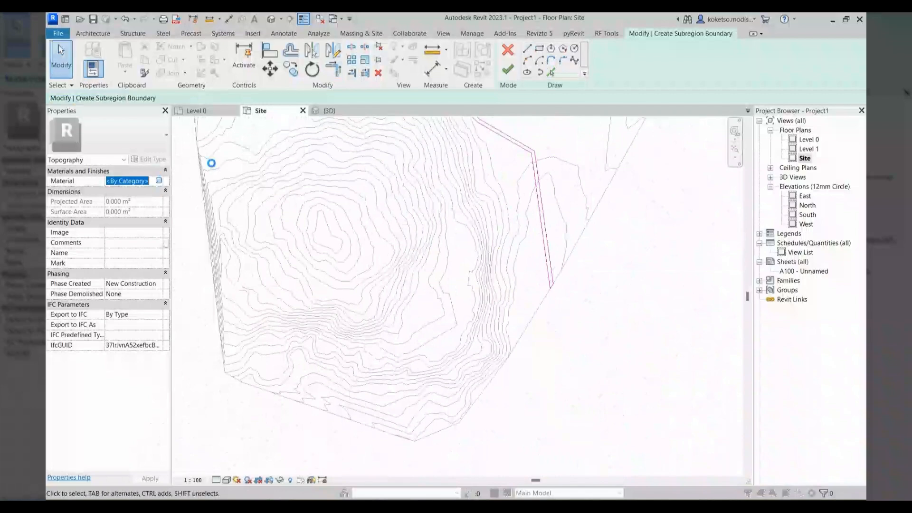
type("GRAVEL")
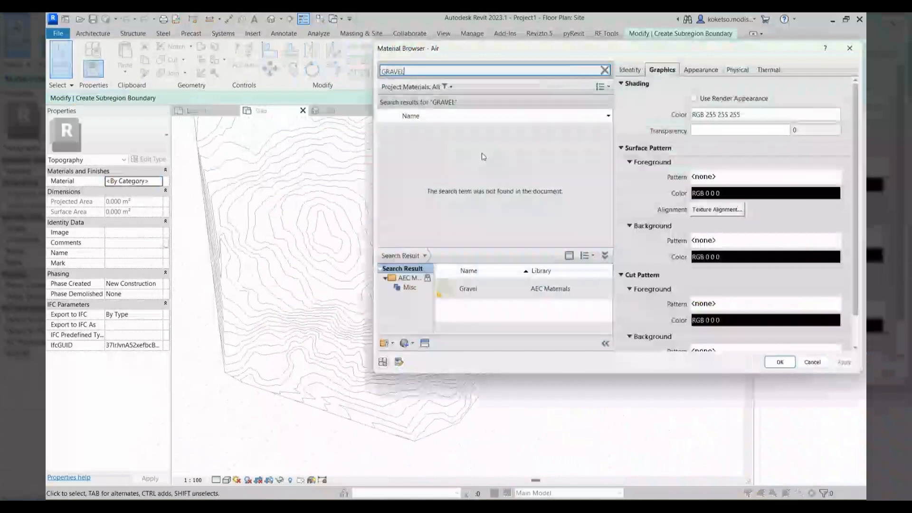
left_click(597, 292)
double_click(464, 131)
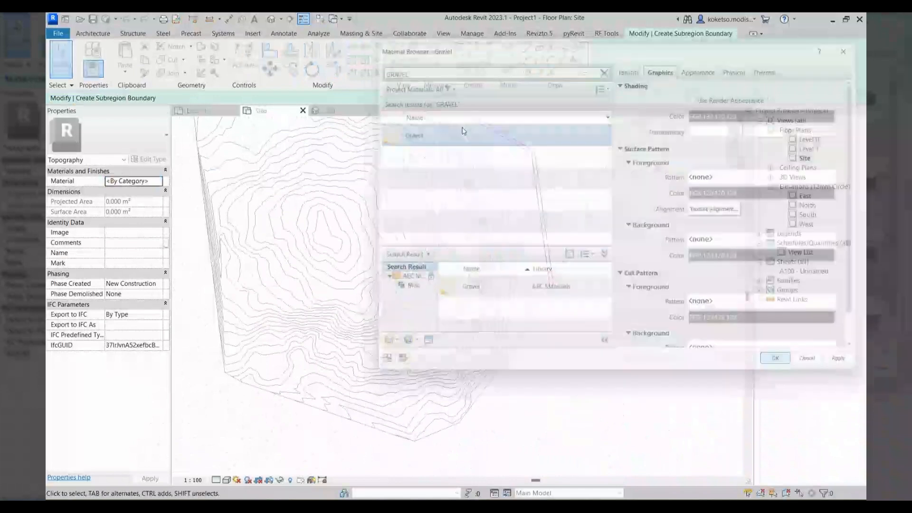
left_click(508, 71)
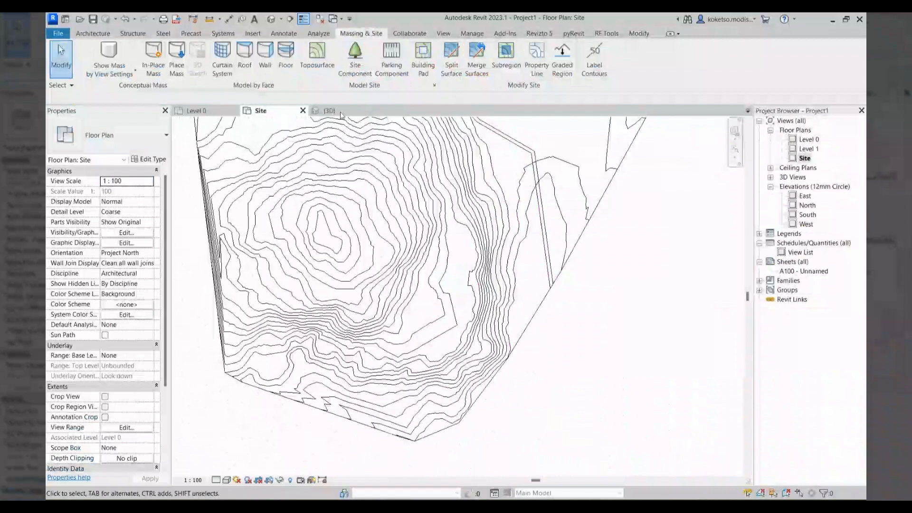
- Examine the gravel strip on the terrain in the 3D view, and return to the Site floor plan
left_click(340, 113)
scroll(536, 258, "up", 5)
middle_click_drag(497, 277, 518, 328, "shift")
scroll(559, 355, "up", 3)
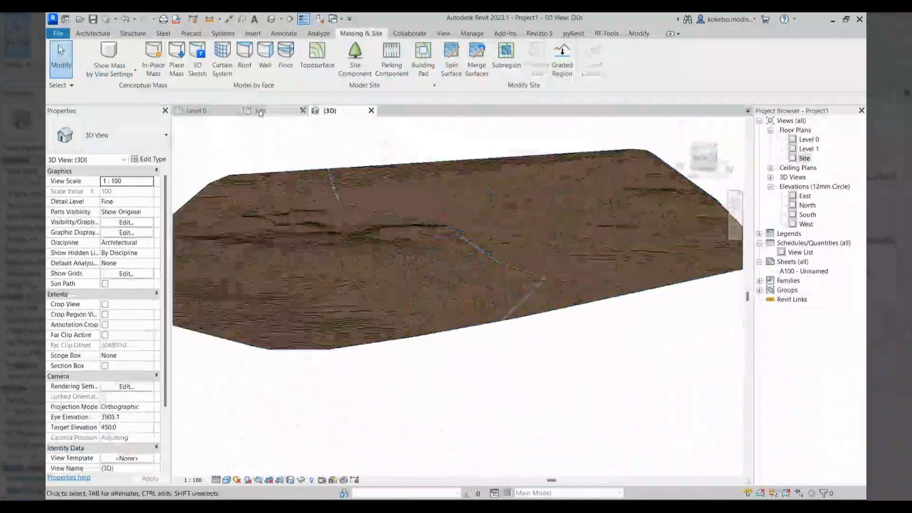
left_click(260, 111)
left_click(528, 285)
scroll(576, 352, "up", 2)
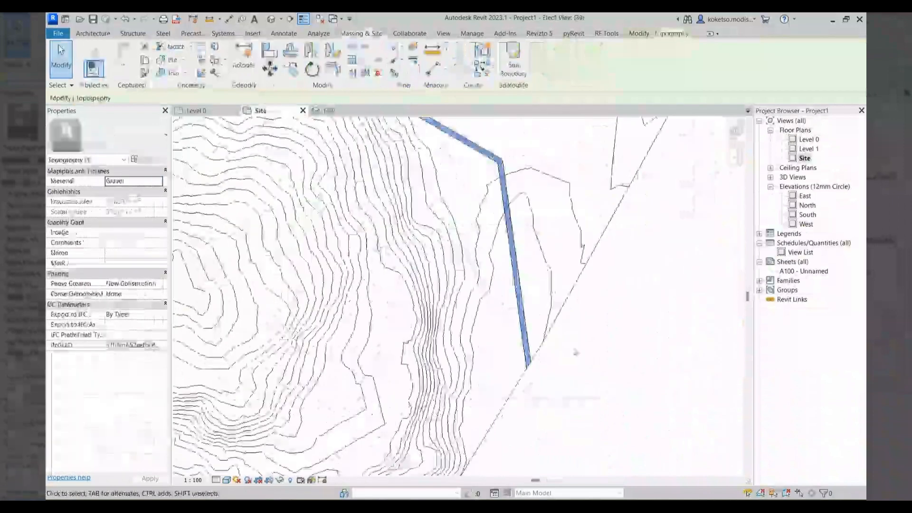
left_click(513, 62)
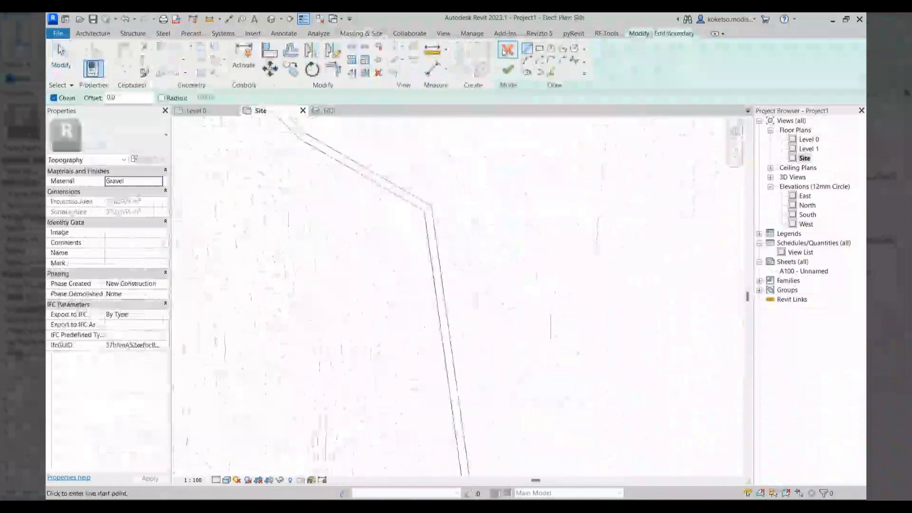
left_click(505, 51)
middle_click_drag(412, 162, 432, 276)
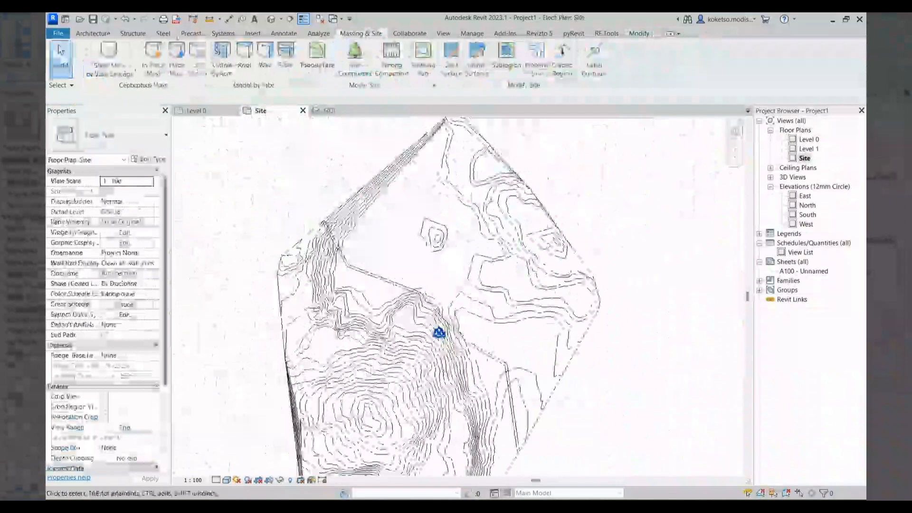
- Load the family Wind_Turbine.rfa from the The VDC Space folder in Documents
left_click(253, 33)
left_click(467, 55)
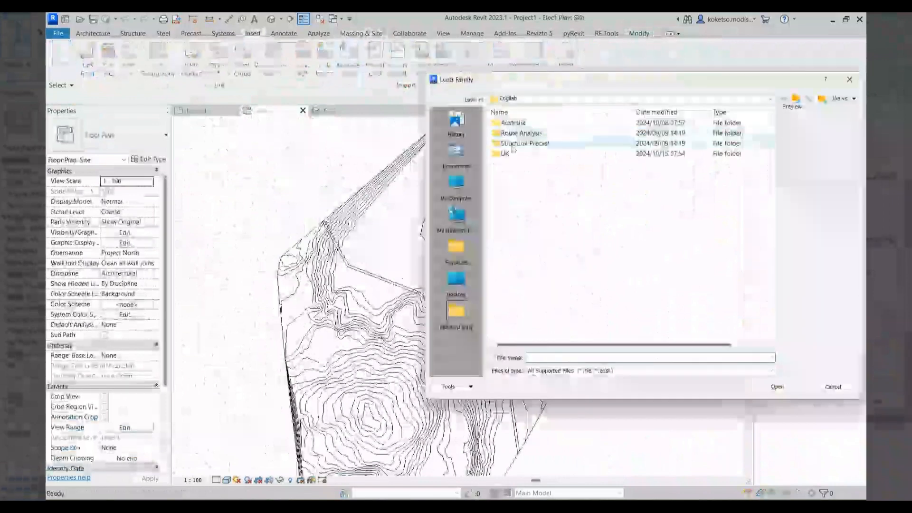
left_click(508, 99)
left_click(457, 155)
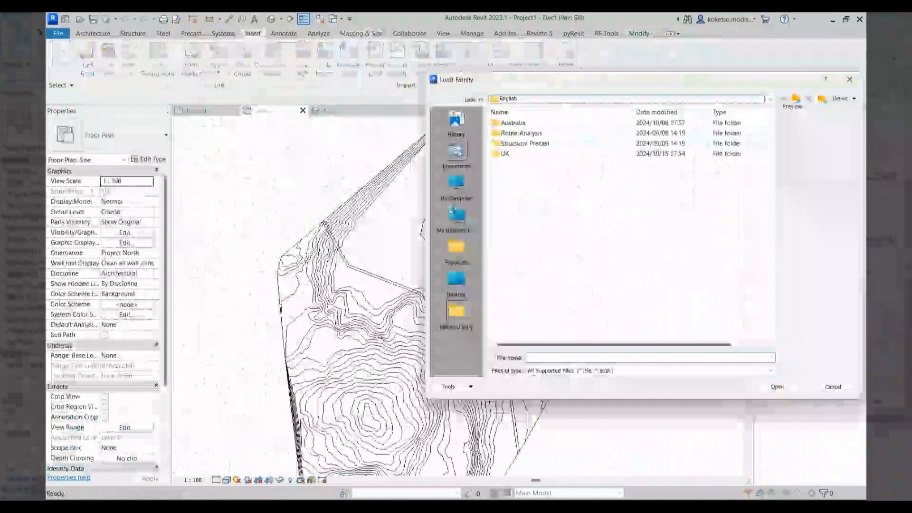
left_click(457, 152)
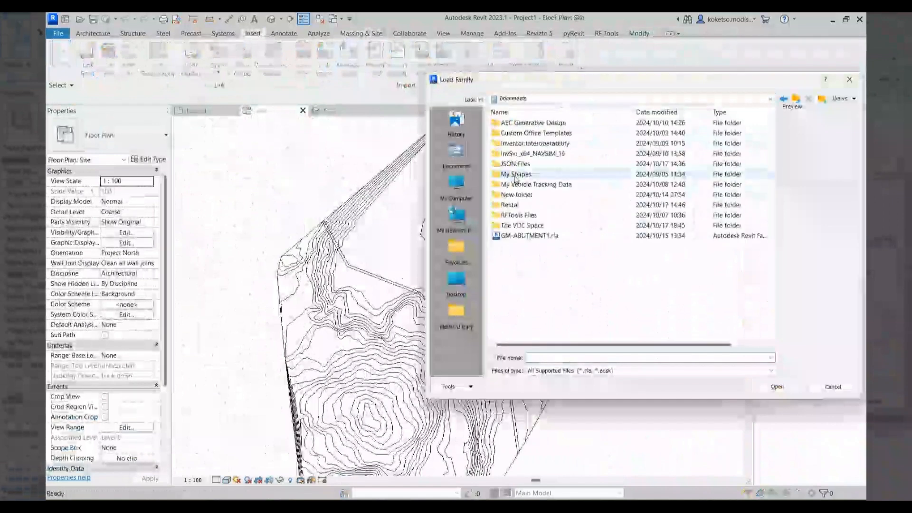
double_click(522, 225)
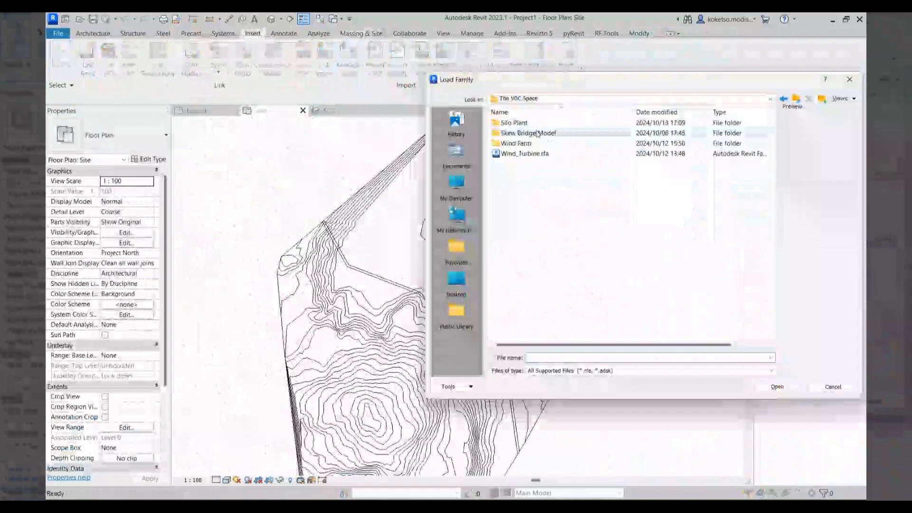
left_click(518, 157)
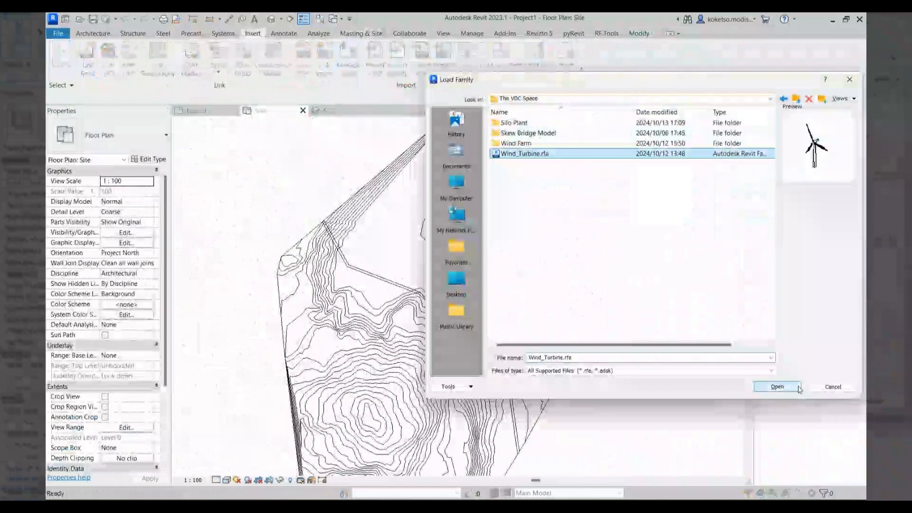
left_click(777, 387)
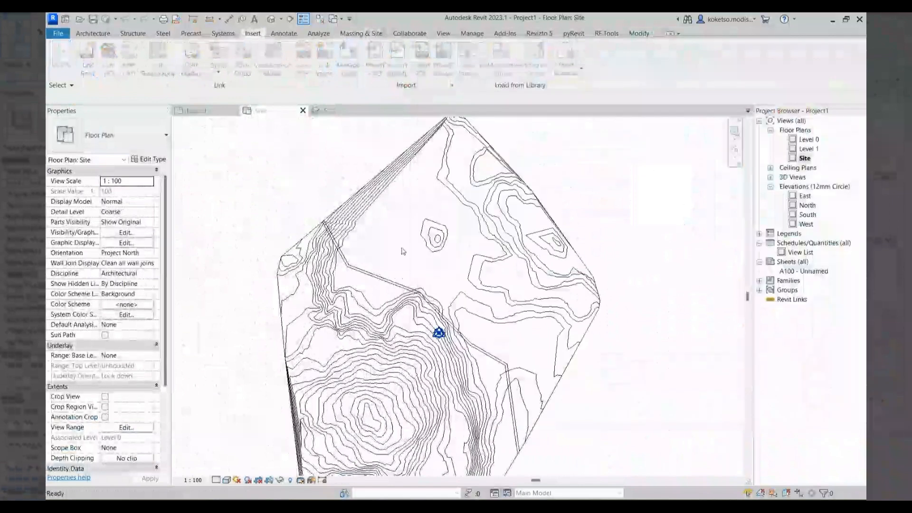
- Place six Wind_Turbine 3600KW components in pairs on both sides of the gravel strip's northwestern part
left_click(94, 32)
scroll(328, 253, "up", 5)
left_click(308, 245)
left_click(401, 215)
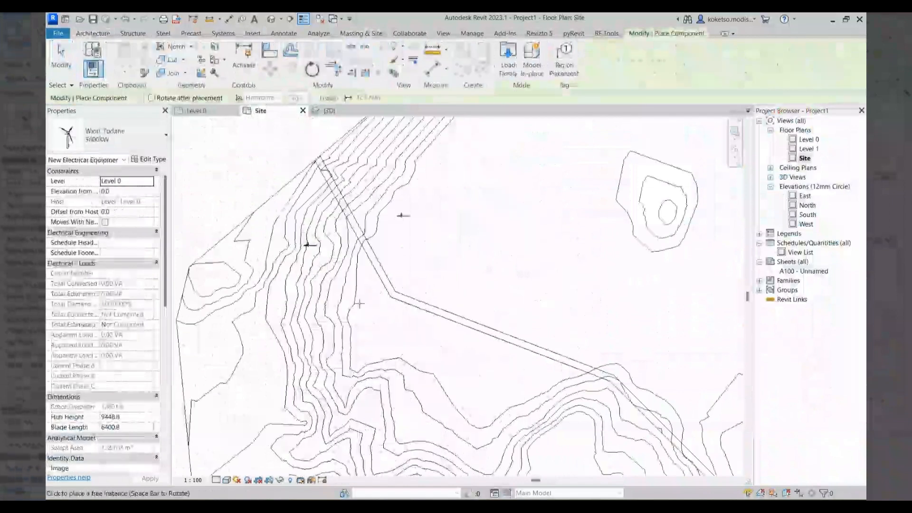
left_click(358, 322)
left_click(461, 280)
left_click(456, 360)
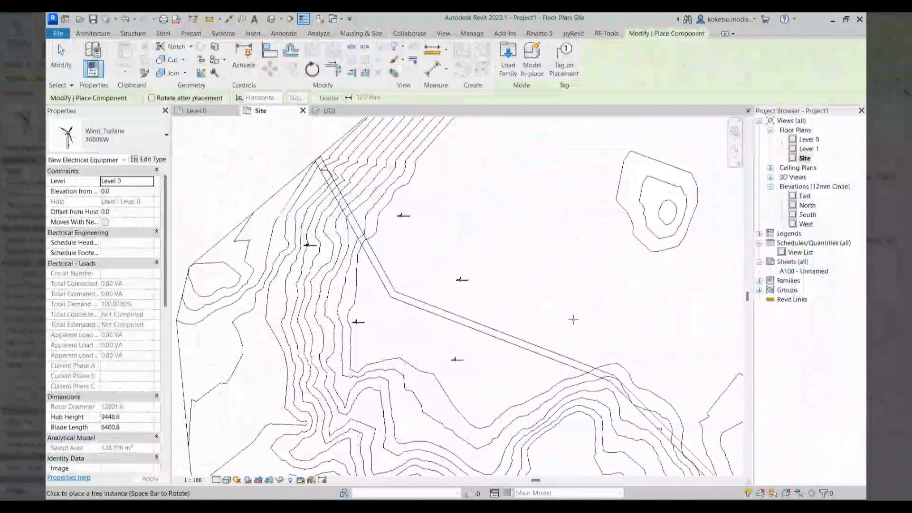
left_click(551, 317)
- Continue placing Wind_Turbine 3600KW pairs on both sides of the strip along its middle stretch
middle_click_drag(575, 341, 470, 229)
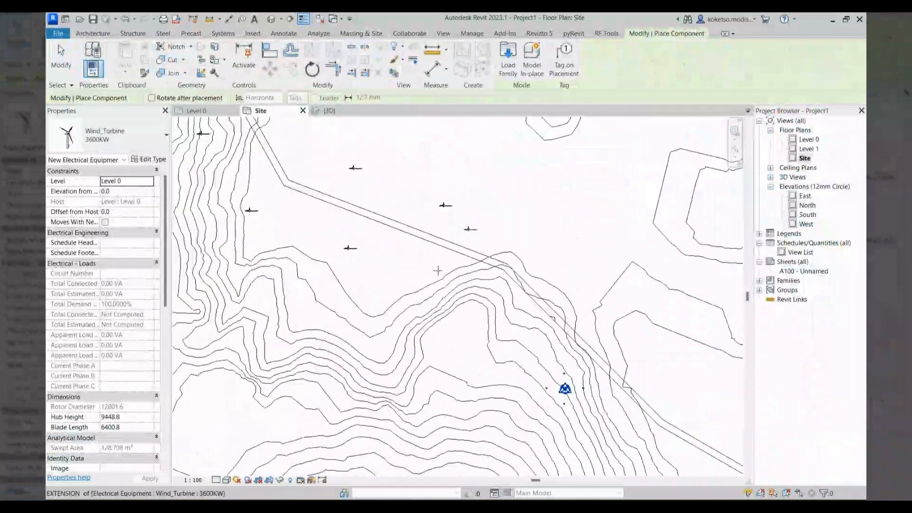
middle_click_drag(452, 291, 449, 290)
left_click(551, 257)
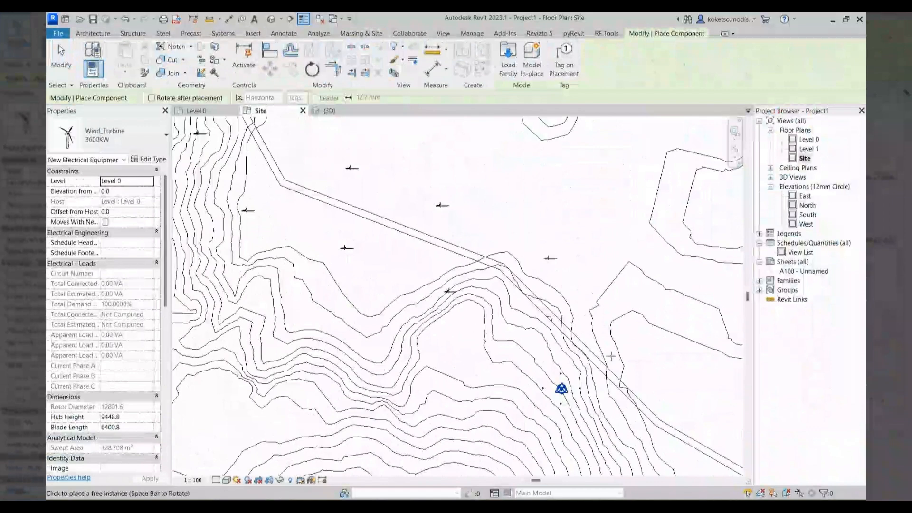
middle_click_drag(611, 356, 506, 316)
left_click(430, 315)
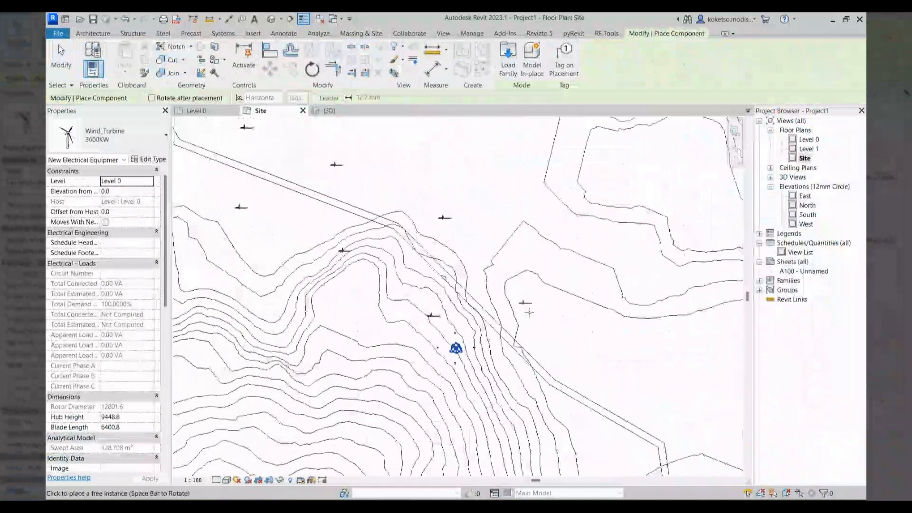
middle_click_drag(520, 398, 393, 284)
left_click(380, 290)
left_click(482, 260)
- Place four more Wind_Turbine 3600KW components in pairs beside the strip near its southeast end
middle_click_drag(461, 356, 401, 289)
left_click(415, 279)
left_click(523, 266)
middle_click_drag(523, 266, 480, 169)
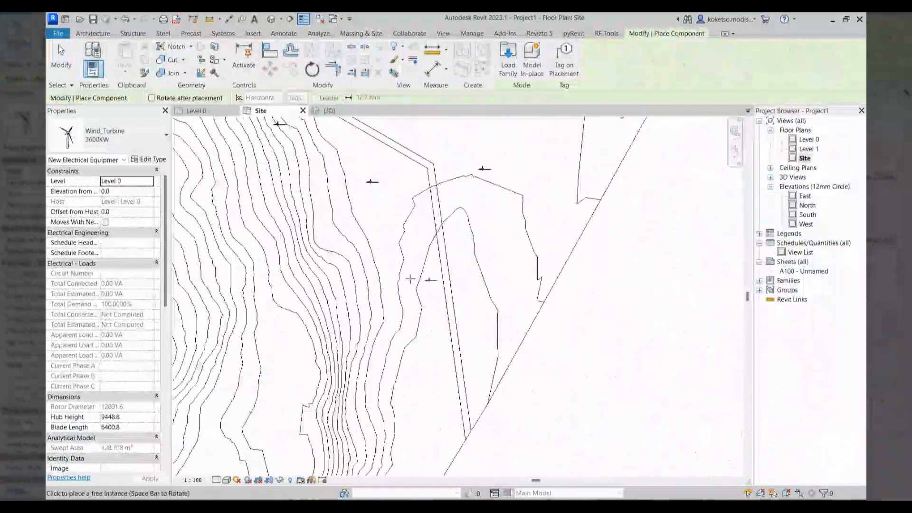
left_click(394, 290)
left_click(496, 290)
key("Escape")
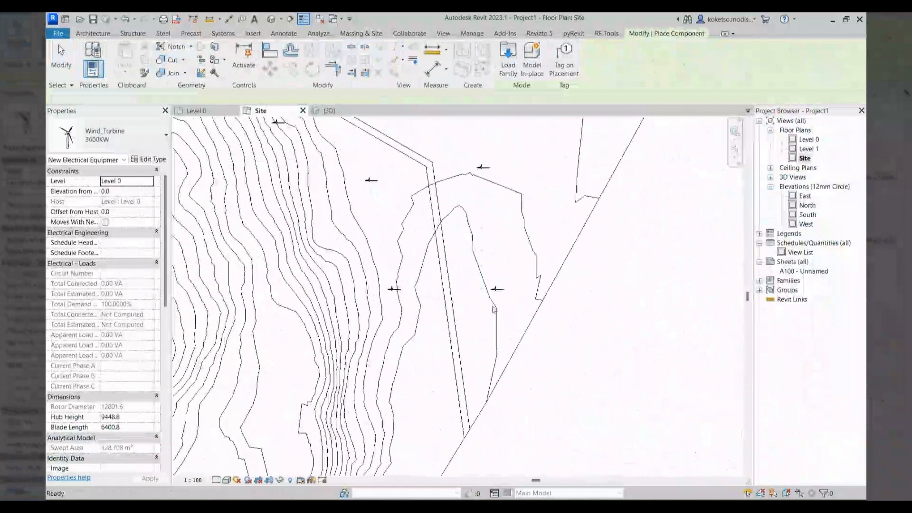
key("Escape")
- Edit the gravel subregion's boundary and sketch a horizontal line about 43000 mm long from the strip's east edge past the southeasternmost turbine
left_click(445, 254)
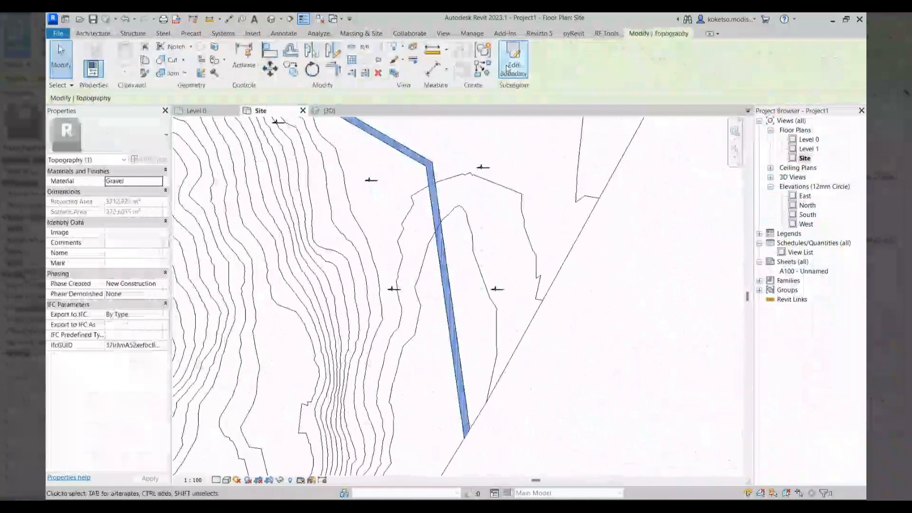
left_click(508, 68)
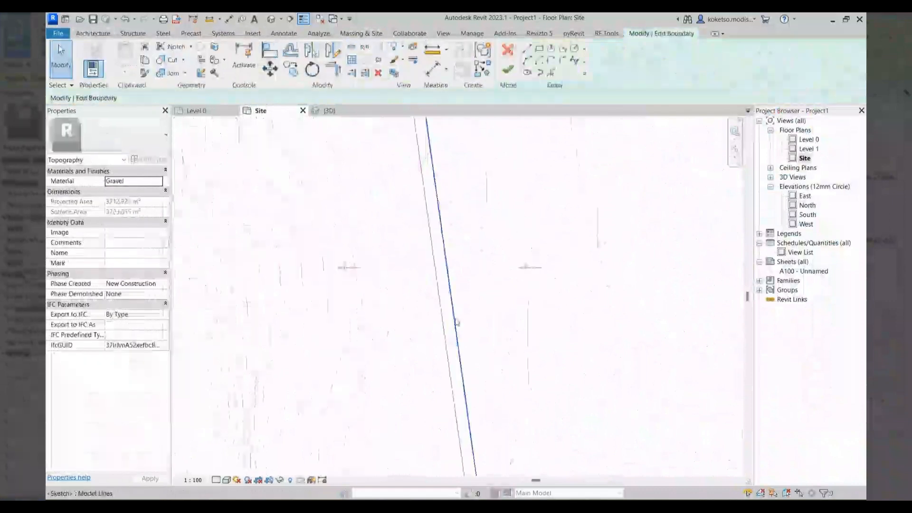
left_click(526, 49)
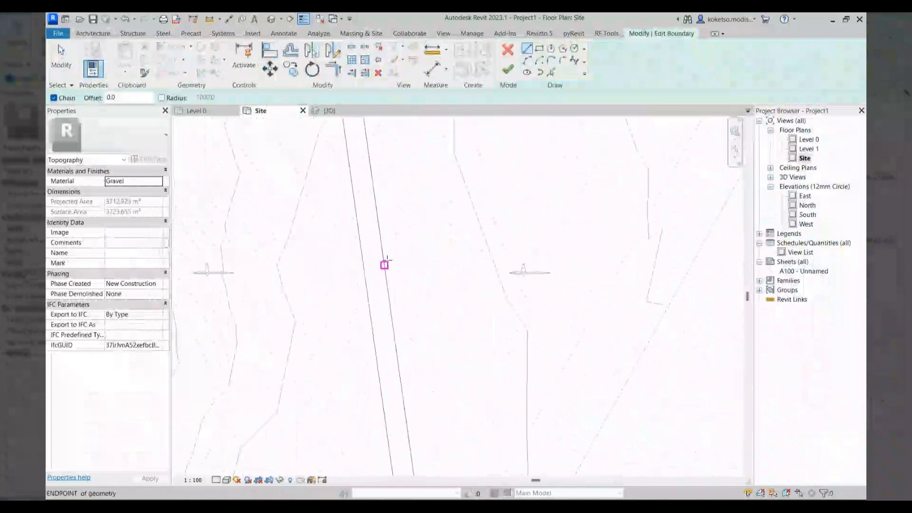
left_click(384, 254)
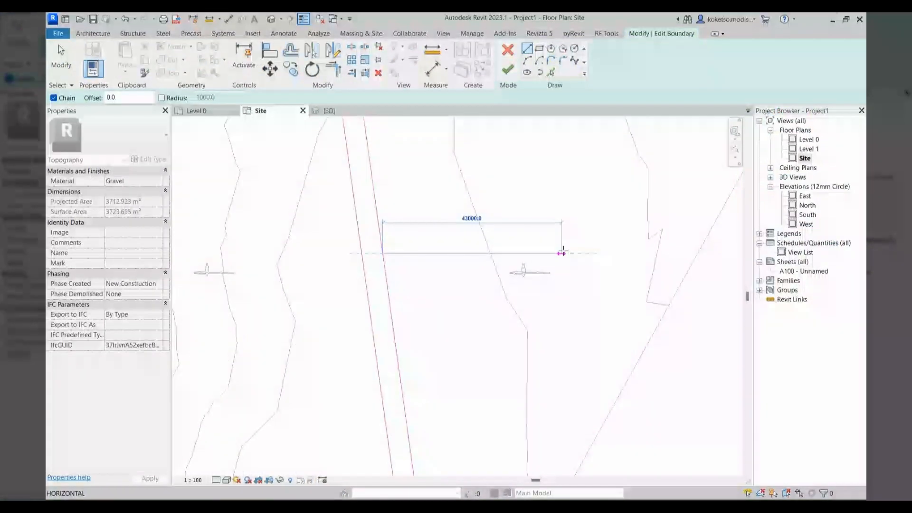
left_click(565, 253)
type("5")
key("Escape")
key("Escape")
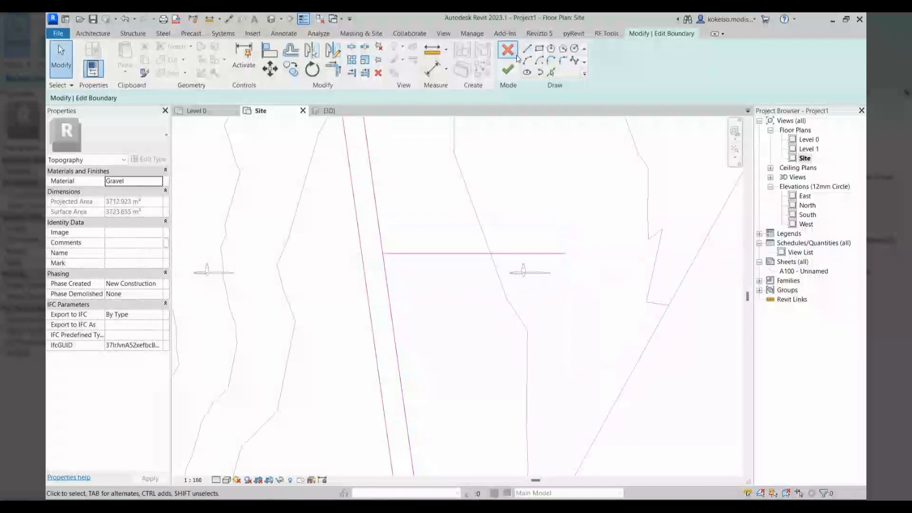
- Complete the eastern turbine spur with a 5000 mm vertical end line and a horizontal line back to the strip's edge
left_click(527, 48)
key("Escape")
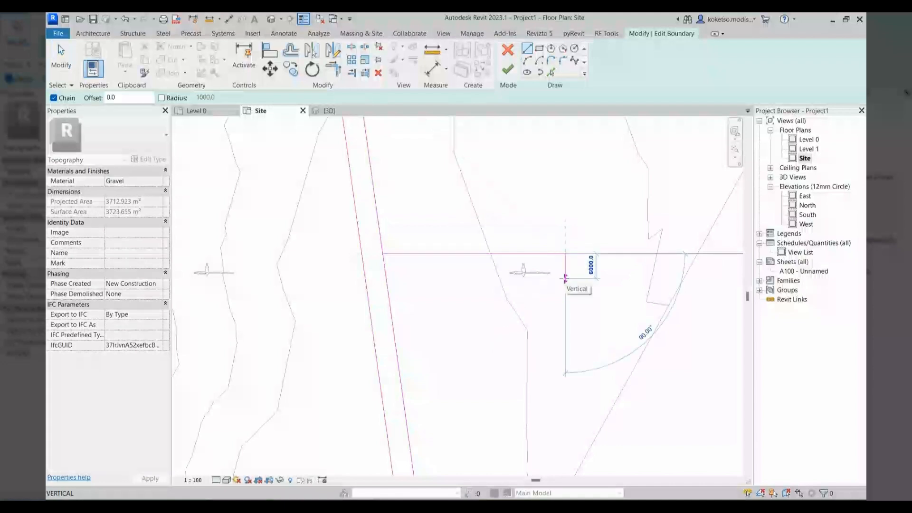
type("500")
key("Return")
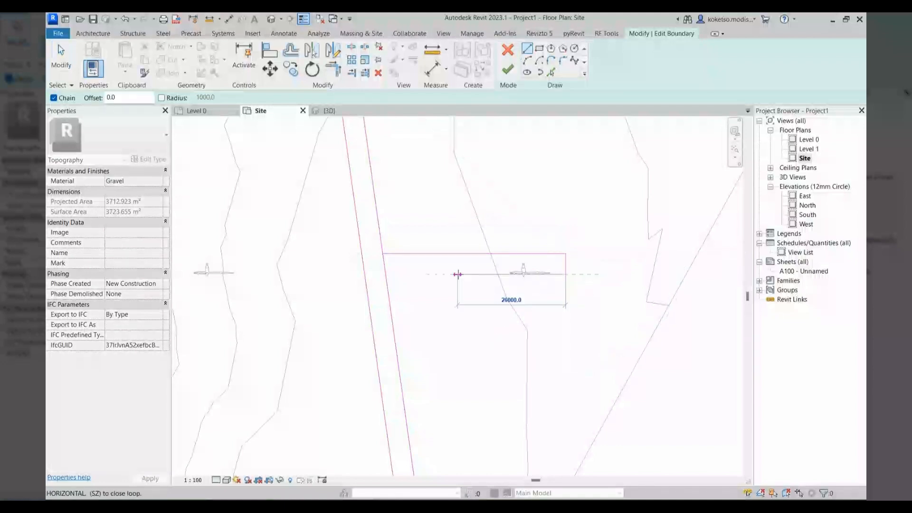
left_click(384, 275)
key("Escape")
key("Escape")
- Sketch a spur about 44000 mm long and 5000 mm wide from the strip's west edge around the opposite turbine
middle_click_drag(524, 271, 636, 296)
scroll(417, 277, "up", 2)
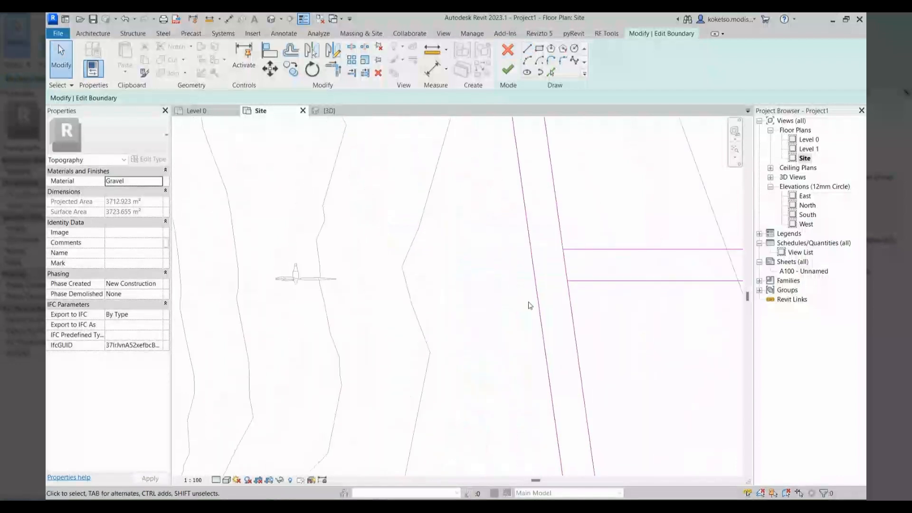
key("l")
key("i")
left_click(392, 292)
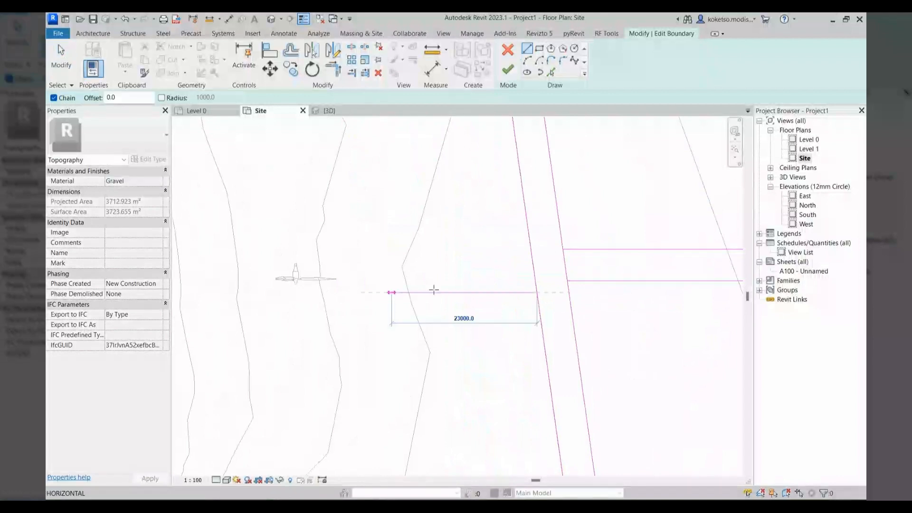
left_click(252, 293)
type("5000")
key("Return")
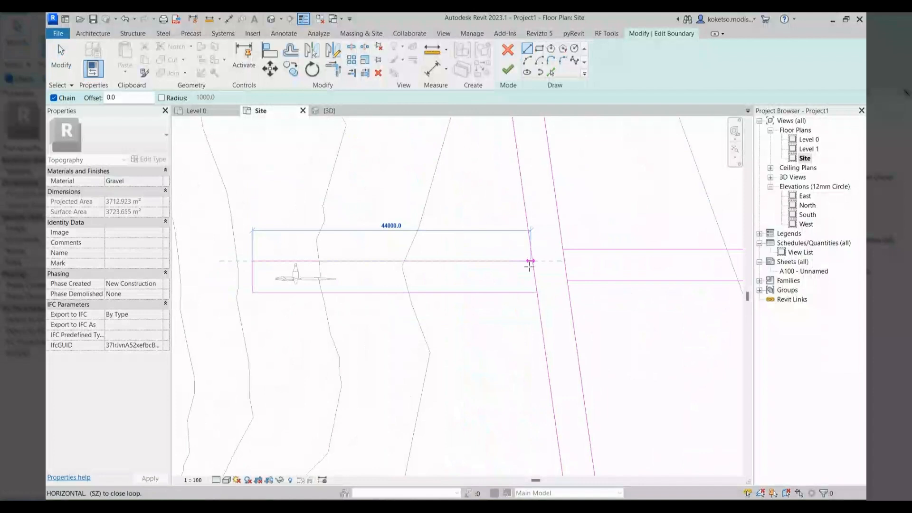
key("Escape")
key("Escape")
- Close the western spur at the strip's edge, split both strip edges at the southernmost spur pair and delete the segments across the openings
left_click(533, 261)
left_click(537, 292)
left_click(563, 249)
key("Escape")
left_click_drag(577, 261, 536, 278)
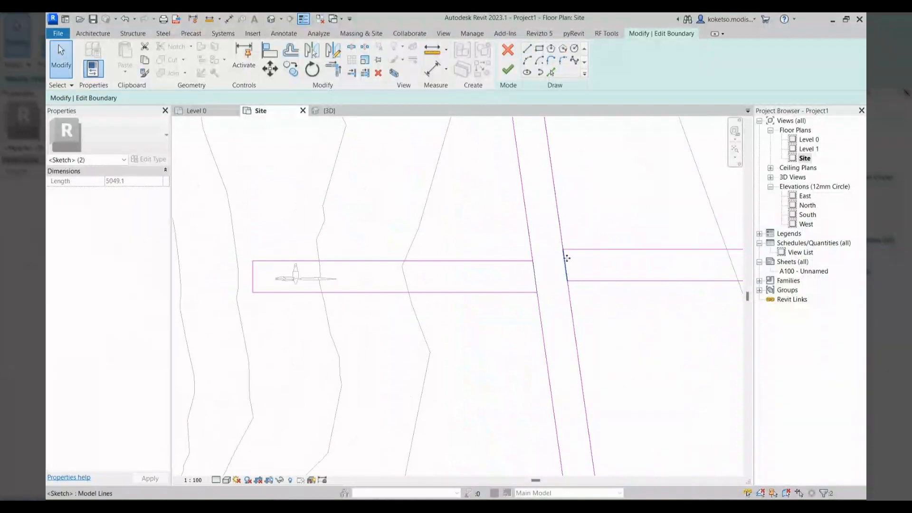
key("Delete")
- Sketch a spur about 43000 mm long and 5000 mm wide from the strip's east edge around the next turbine to the north
scroll(562, 264, "down", 3)
middle_click_drag(563, 263, 564, 455)
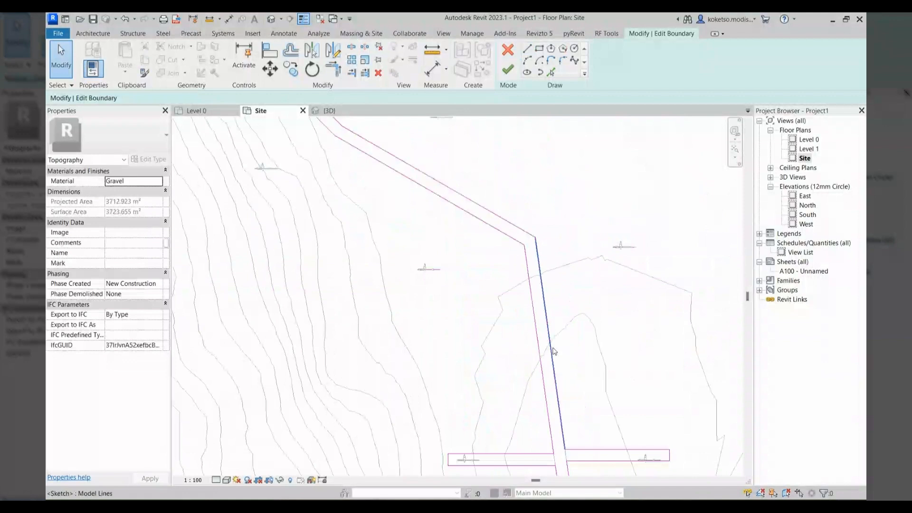
scroll(537, 209, "up", 2)
left_click(527, 49)
scroll(531, 302, "up", 1)
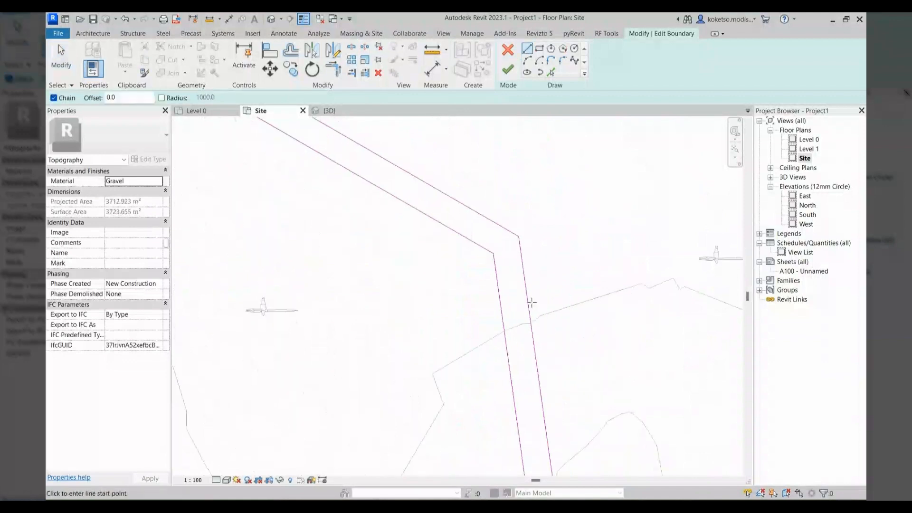
left_click(532, 302)
middle_click_drag(682, 256, 601, 255)
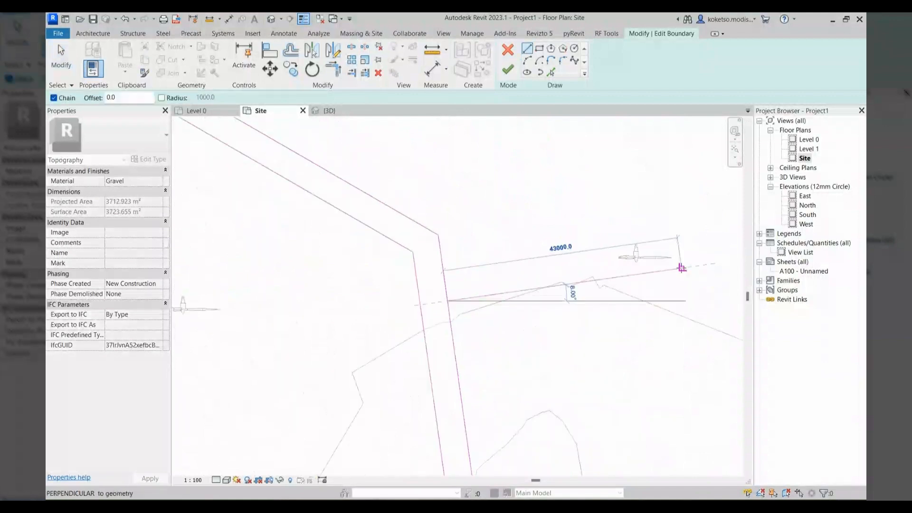
left_click(682, 268)
type("5000")
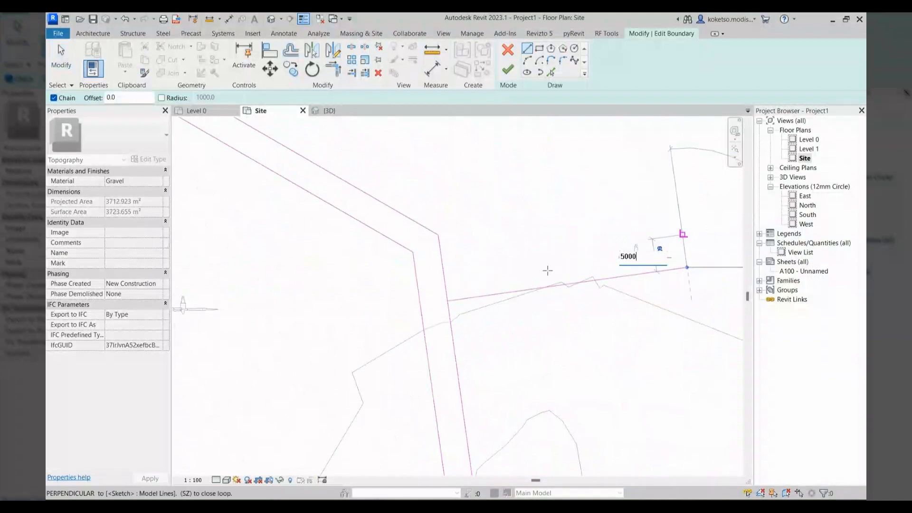
key("Return")
- Sketch a spur about 47000 mm long and 5000 mm wide from the strip's west edge around the turbine just below the bend
middle_click_drag(443, 274, 588, 306)
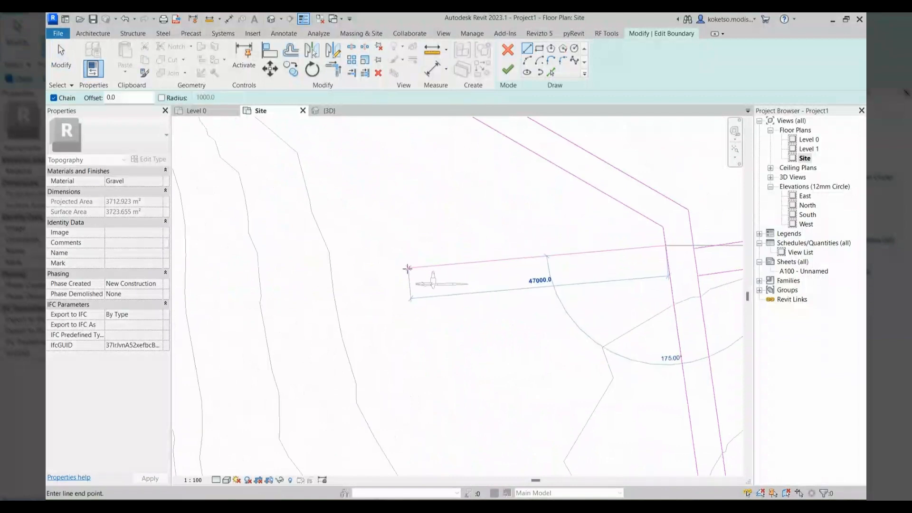
left_click(407, 268)
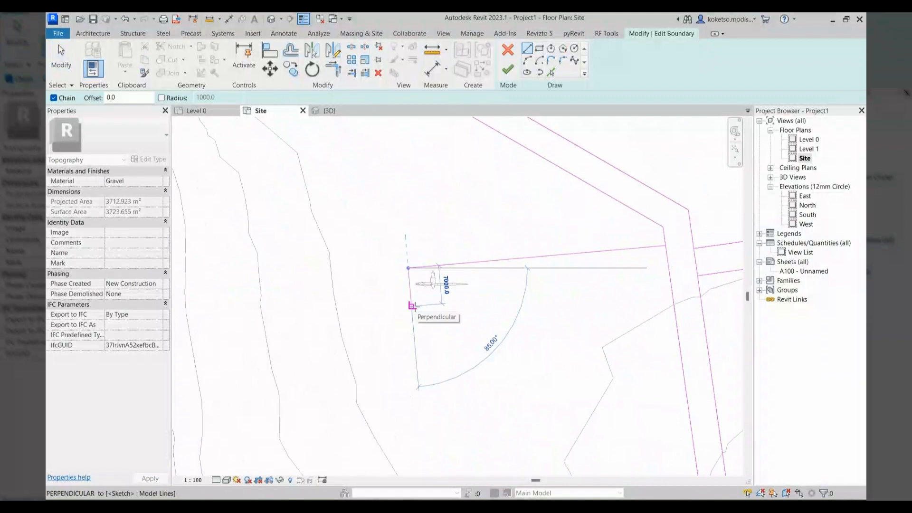
type("5000")
key("Return")
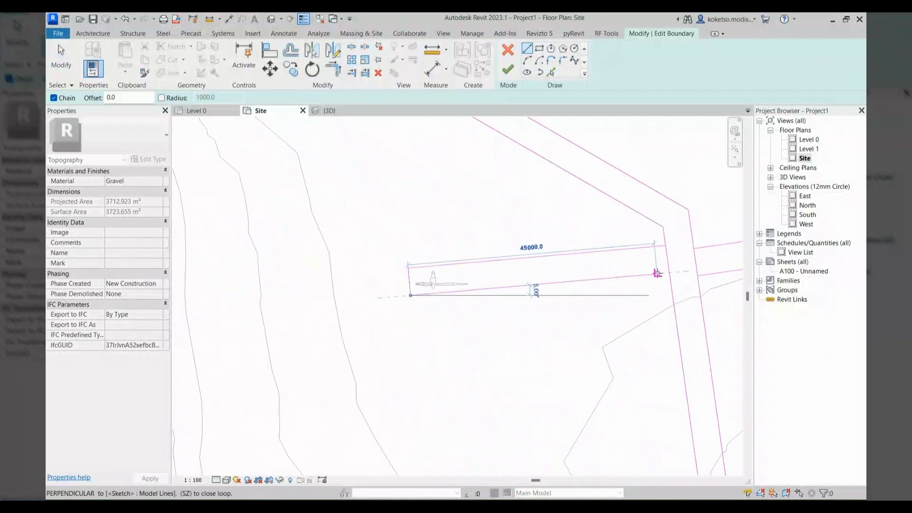
left_click(657, 273)
key("Escape")
key("Escape")
- Split both strip edges at the second spur pair and delete the segments across the spur openings
key("s")
key("l")
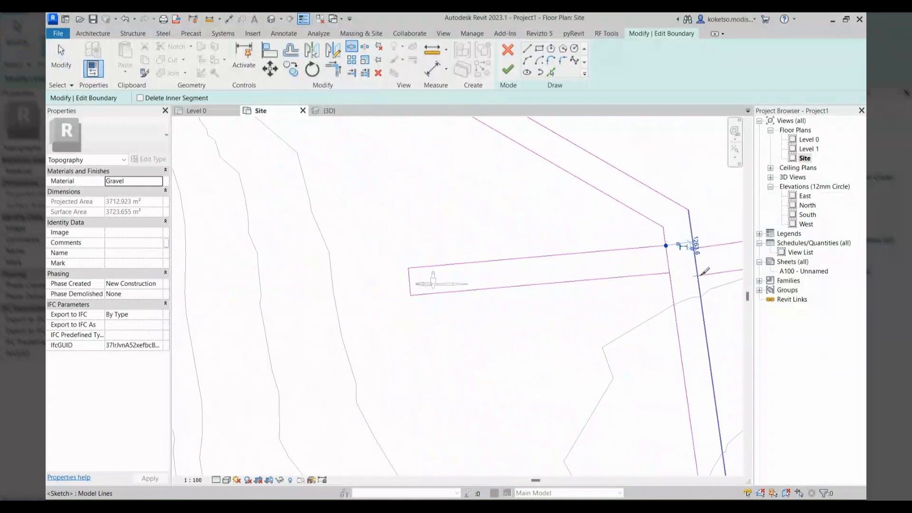
scroll(705, 270, "up", 3)
key("Escape")
left_click_drag(693, 252, 605, 271)
key("Delete")
- Sketch a 5000 mm wide spur at 45° from the strip's northeast edge to the third eastern turbine
scroll(530, 291, "down", 3)
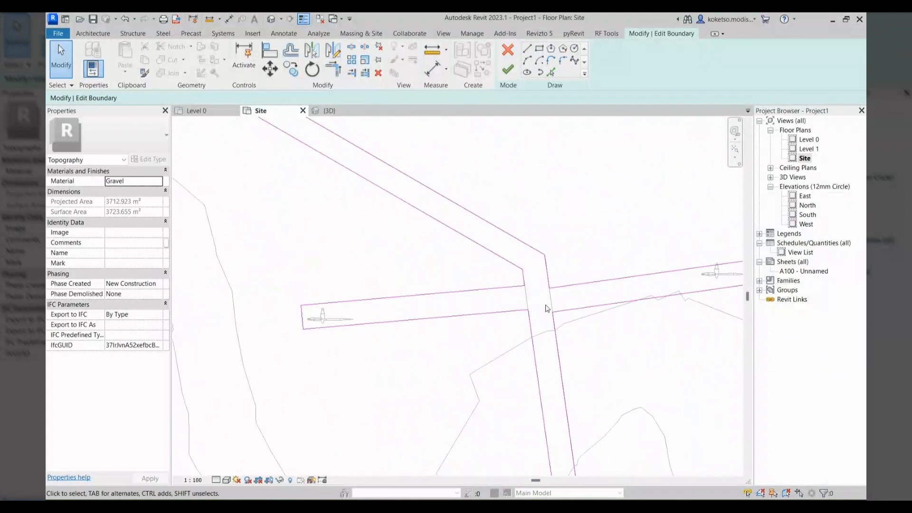
scroll(603, 350, "down", 3)
scroll(373, 249, "up", 3)
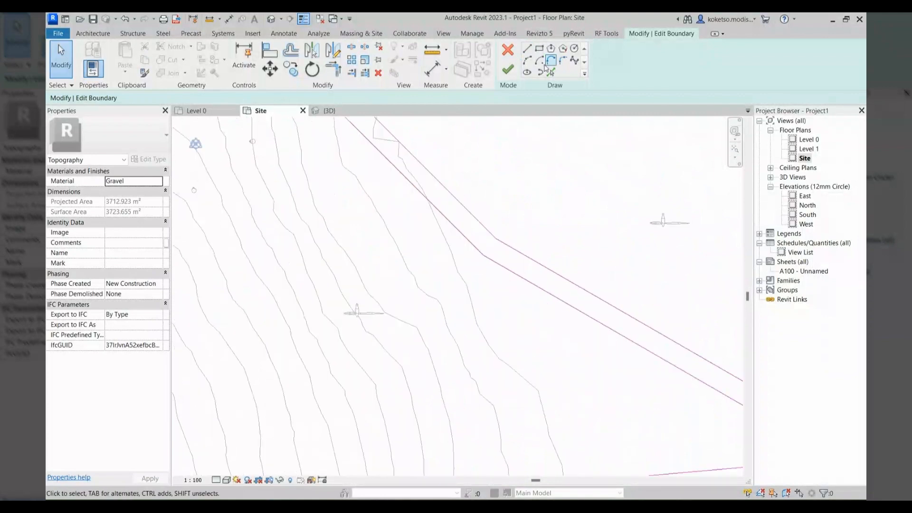
left_click(527, 48)
left_click(607, 299)
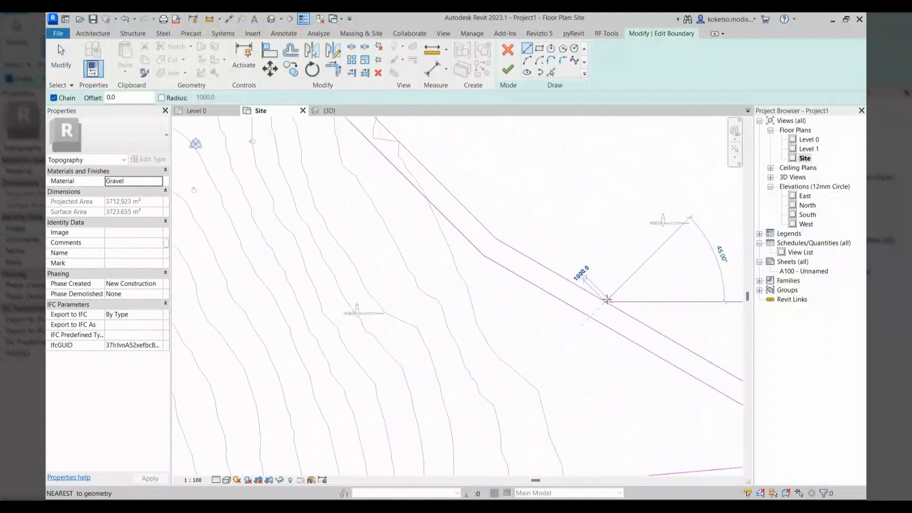
left_click(692, 218)
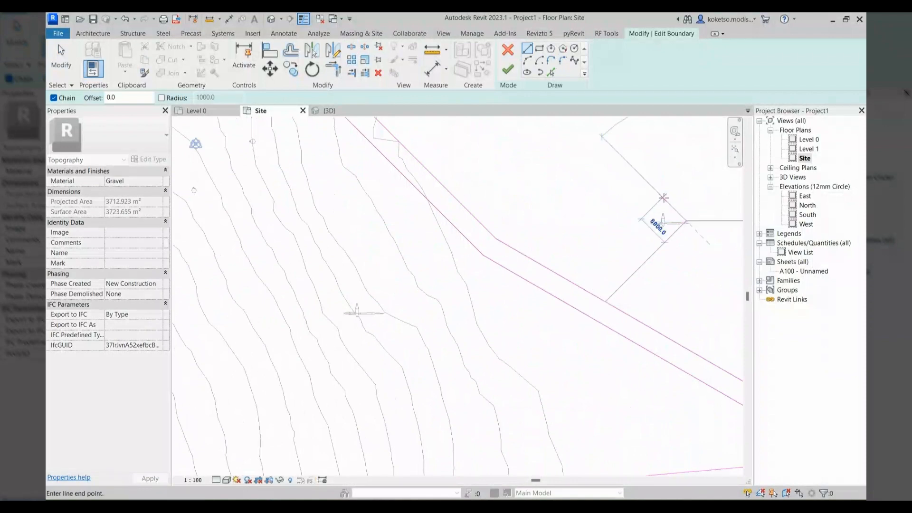
type("5000")
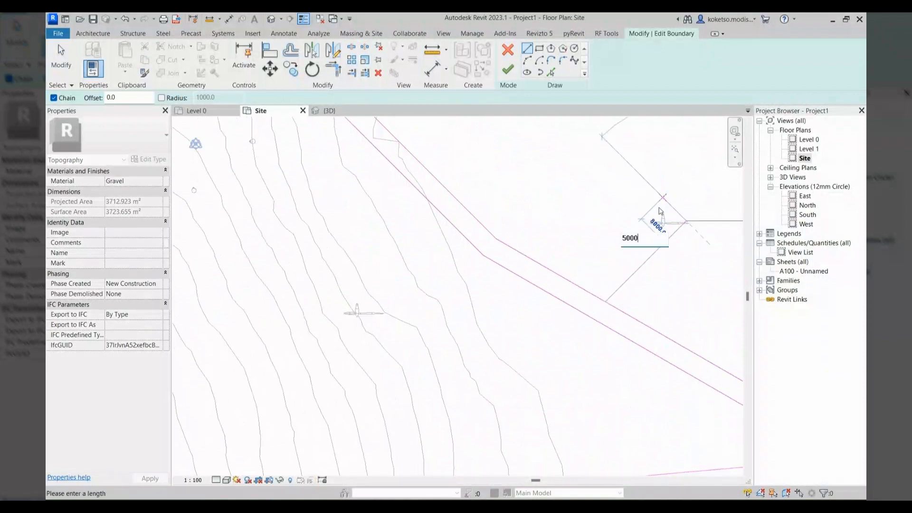
key("Return")
left_click(583, 288)
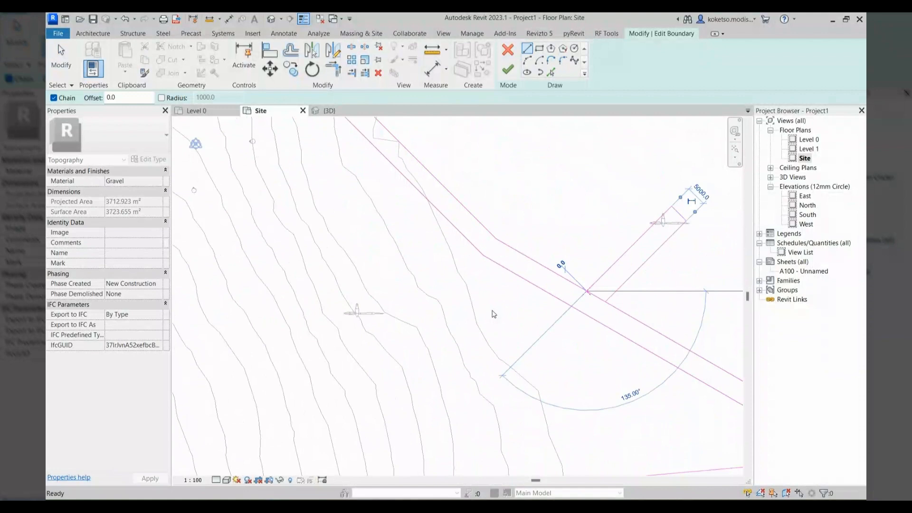
key("Escape")
- Sketch a spur about 45000 mm long with a 5000 mm end from the strip's southwest edge around the third western turbine
left_click(520, 277)
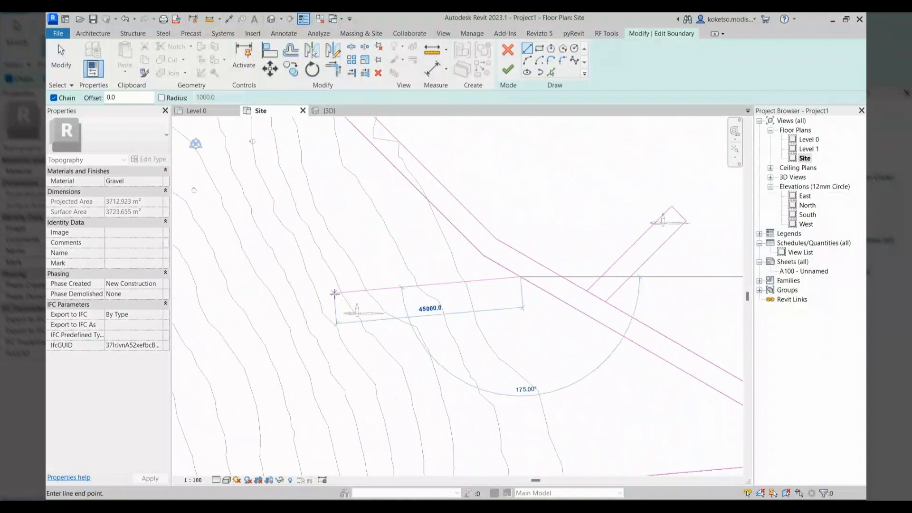
left_click(330, 302)
type("50")
key("Return")
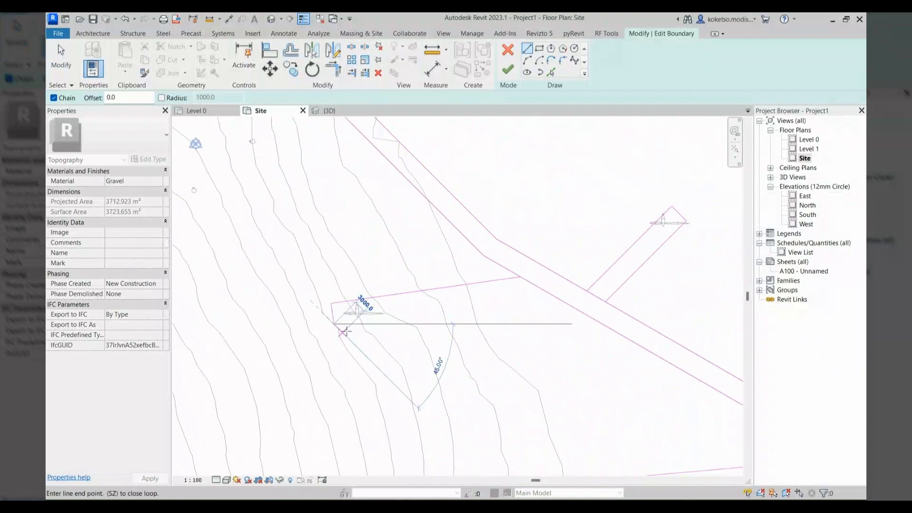
left_click(541, 287)
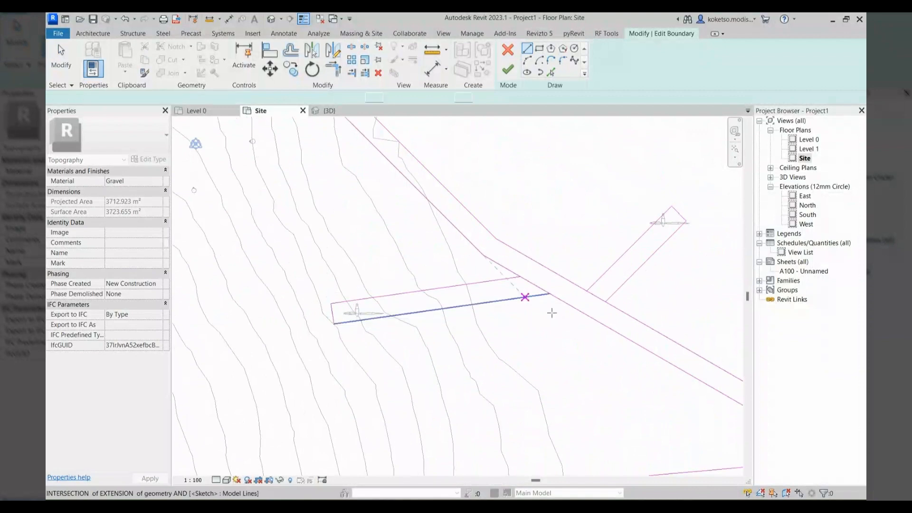
- Split both strip edges at the third spur pair and delete the segments across the spur openings
scroll(551, 313, "up", 2)
key("s")
key("l")
left_click(543, 279)
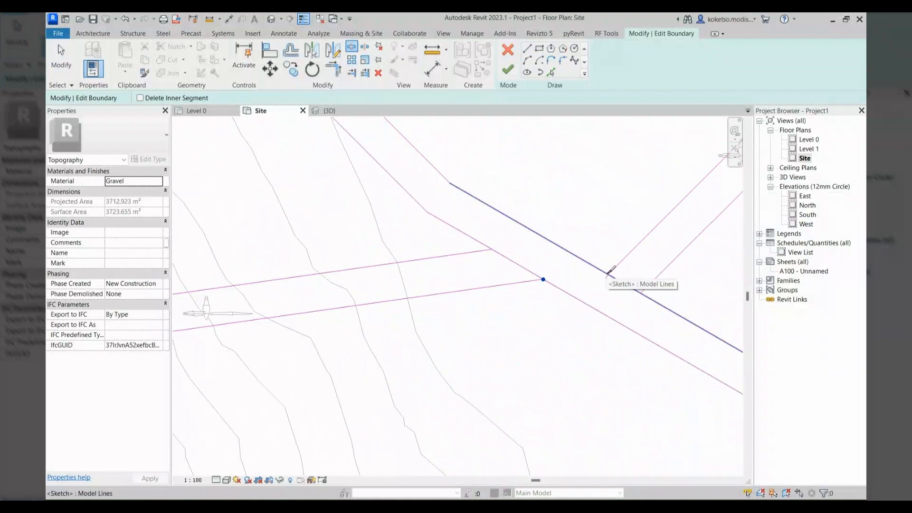
key("Escape")
left_click(634, 286)
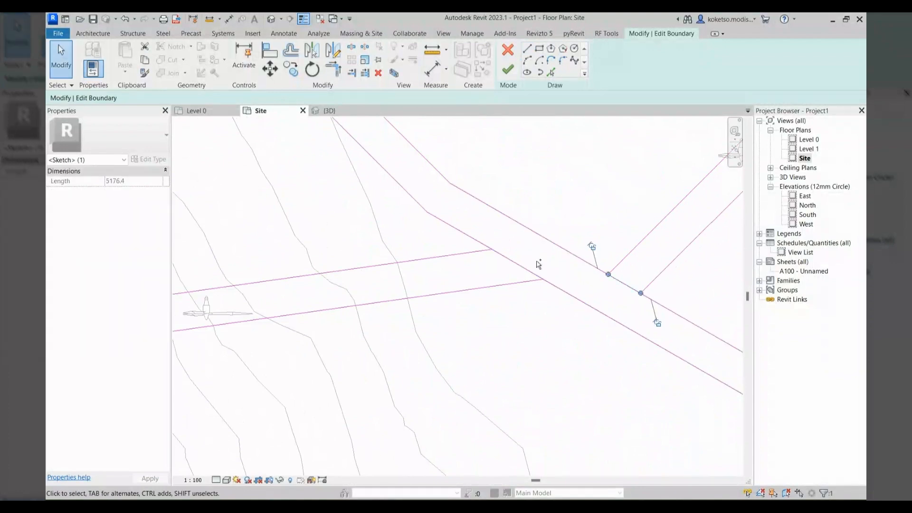
scroll(511, 270, "down", 3)
left_click(511, 271, "ctrl")
- Sketch a line about 41000 mm long at 4° from the strip's northeast edge past the fourth eastern turbine
middle_click_drag(511, 271, 633, 435)
scroll(454, 140, "up", 2)
key("l")
key("i")
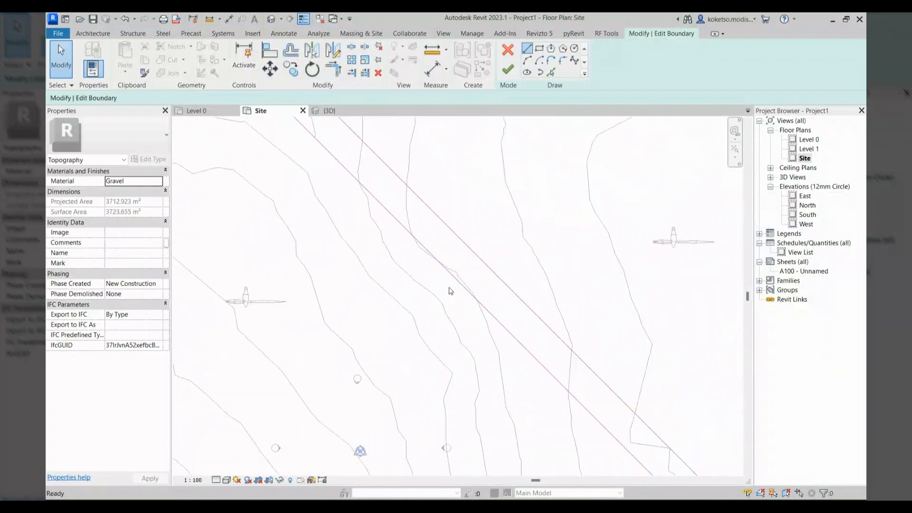
left_click(460, 237)
left_click(719, 219)
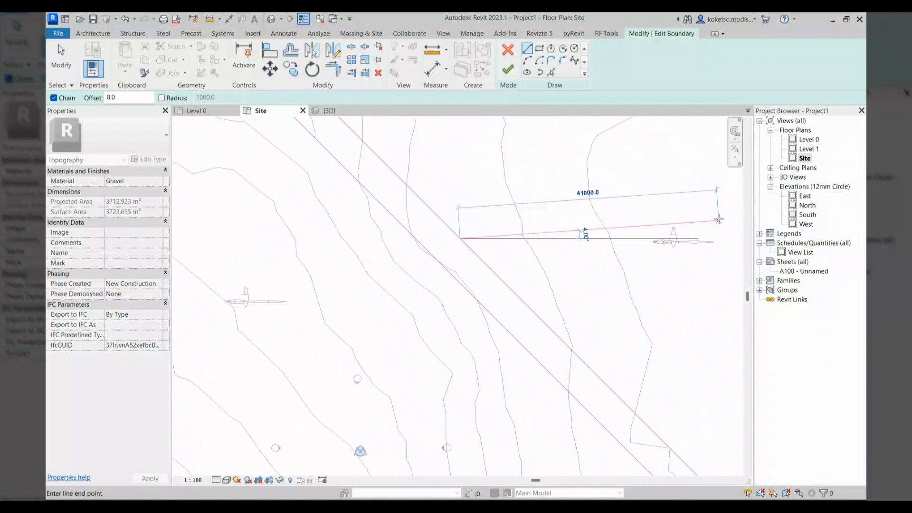
type("5")
key("Return")
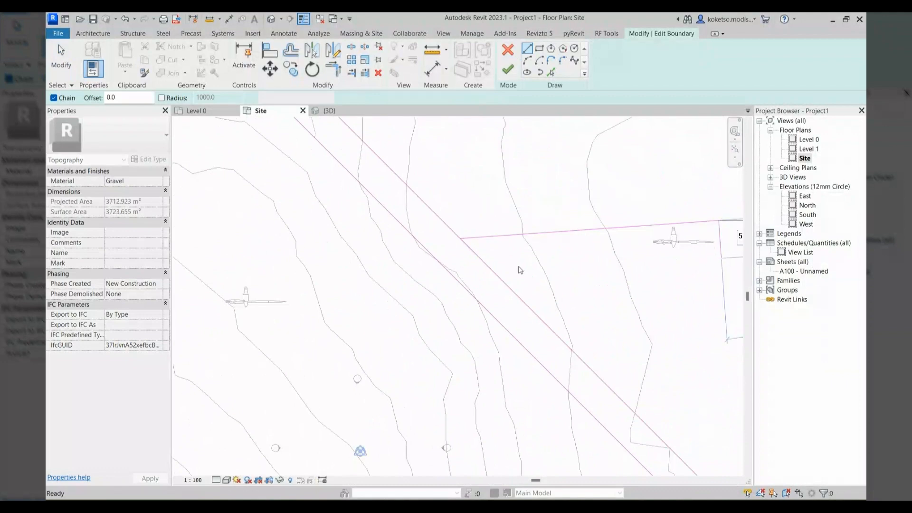
key("Escape")
key("Escape")
- Complete the fourth eastern spur with a 5000 mm end line and a line back to the strip's edge
key("l")
key("i")
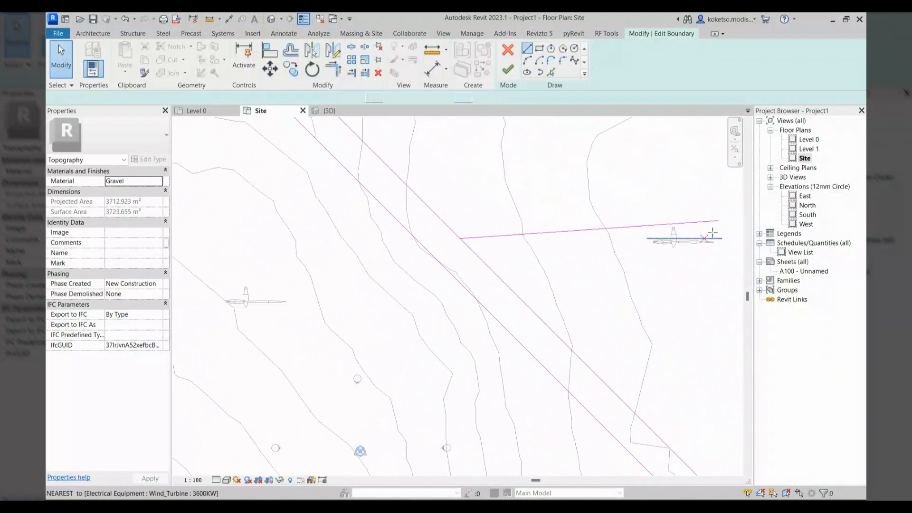
left_click(725, 252)
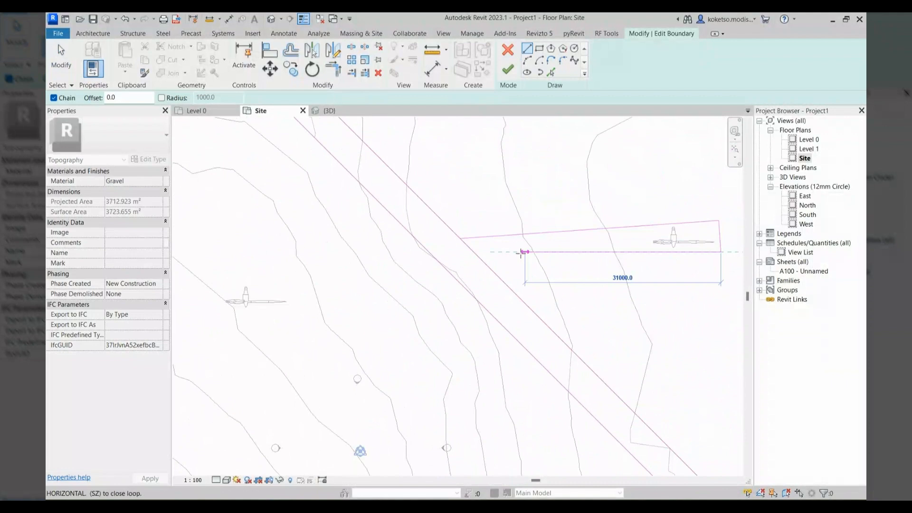
left_click(490, 269)
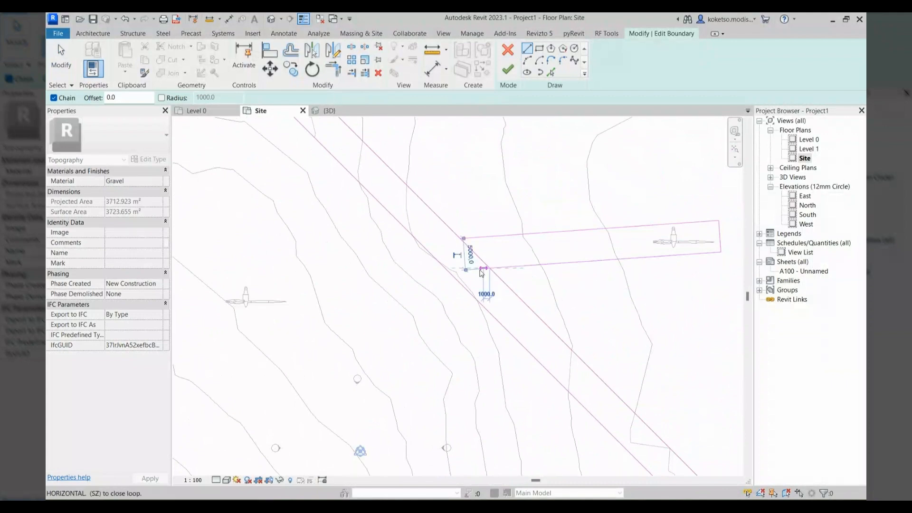
key("Escape")
- Sketch a spur about 41000 mm long and 5000 mm wide from the strip's southwest edge around the fourth western turbine
left_click(433, 257)
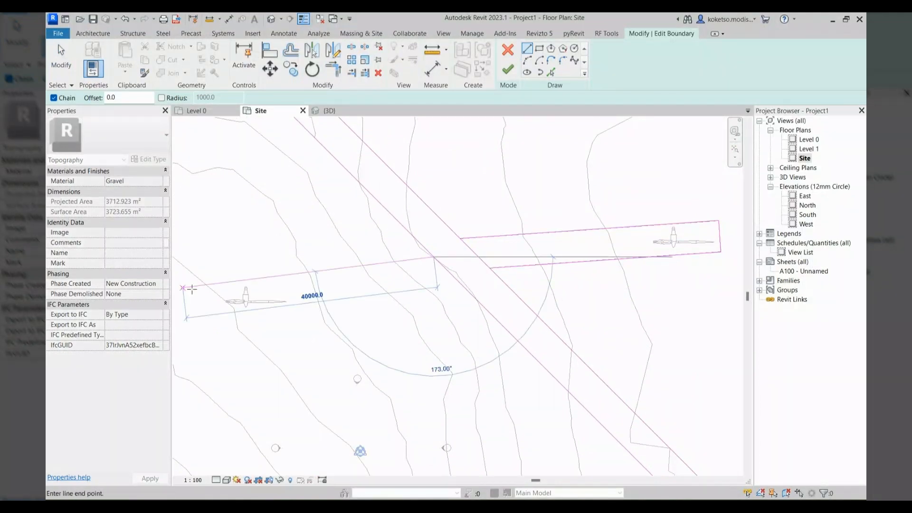
left_click(202, 277)
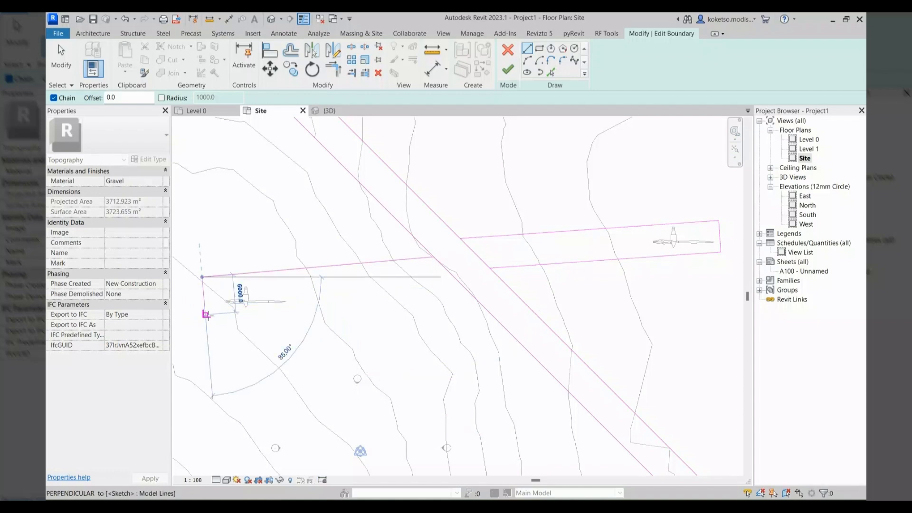
type("5")
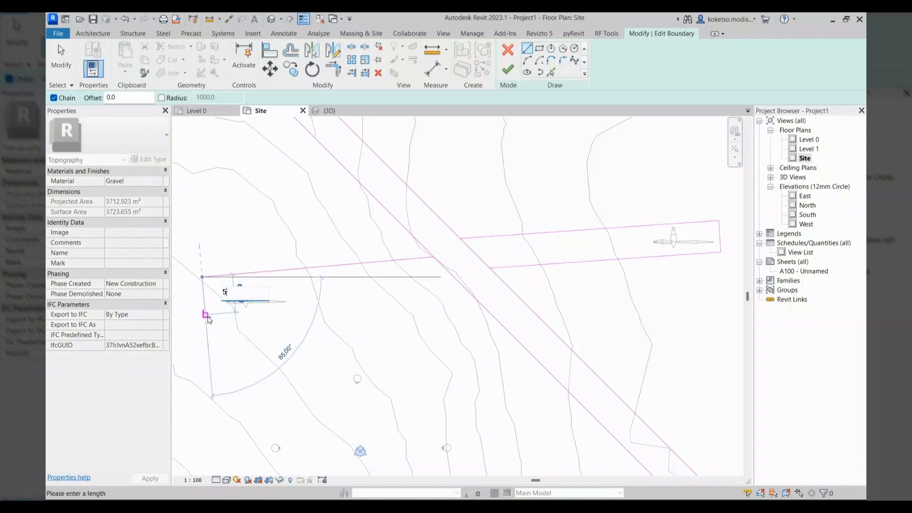
type("000")
key("Return")
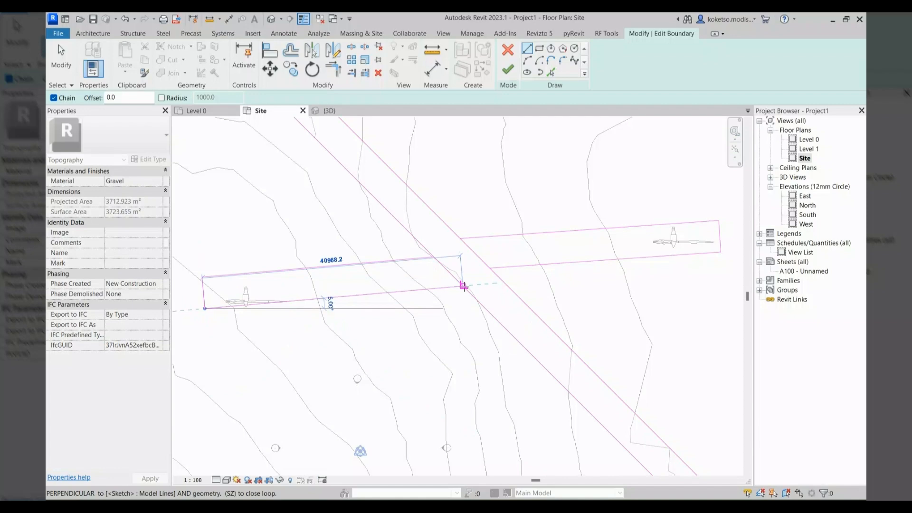
left_click(463, 286)
key("Escape")
key("Escape")
- Split both strip edges at the fourth spur pair and delete the segments across the spur openings
scroll(410, 291, "down", 1)
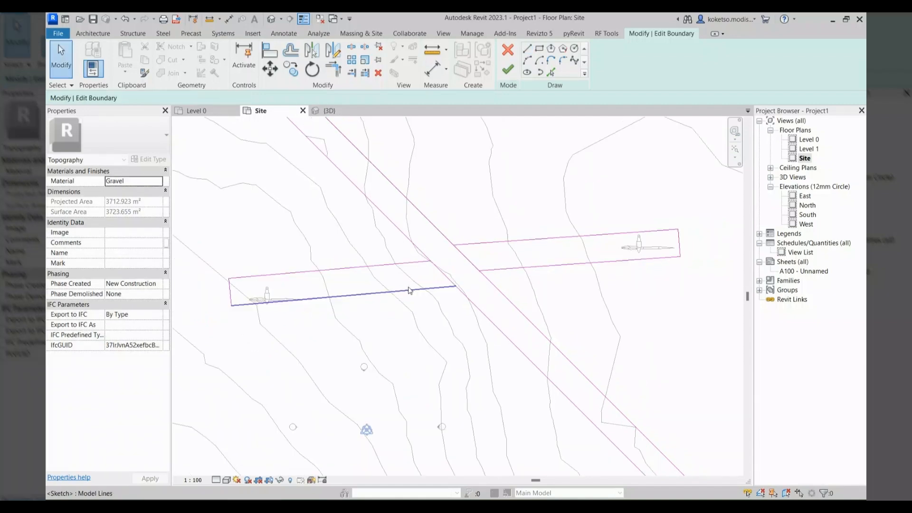
scroll(503, 302, "up", 1)
key("s")
key("l")
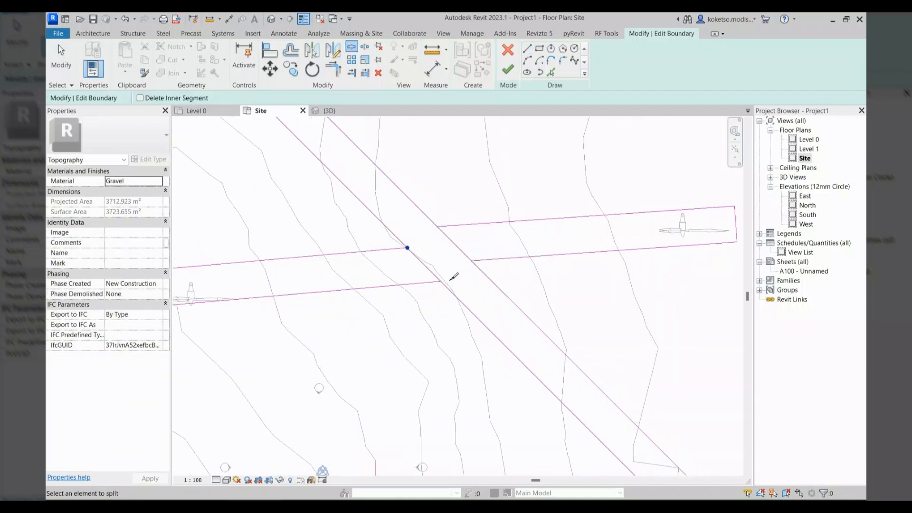
left_click(437, 227)
key("Escape")
left_click_drag(466, 238, 433, 262)
scroll(427, 269, "down", 3)
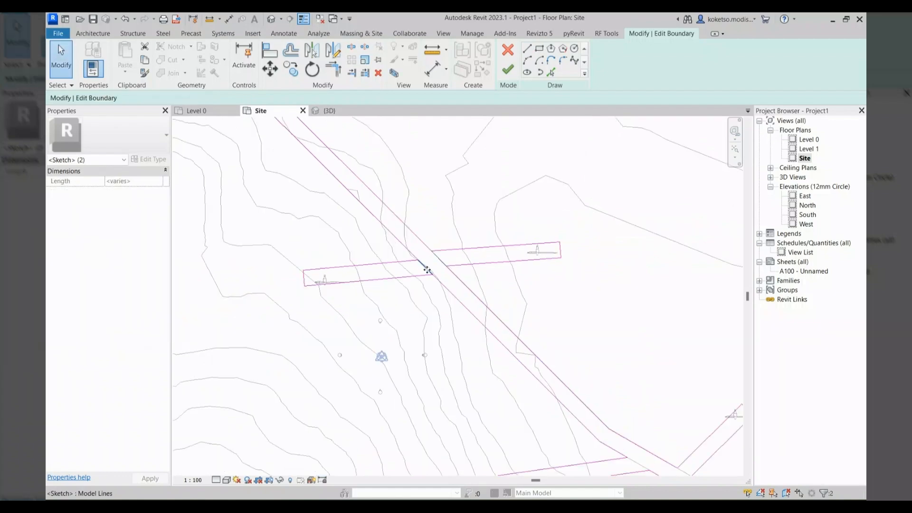
left_click(594, 343)
scroll(593, 342, "down", 2)
scroll(499, 278, "down", 5)
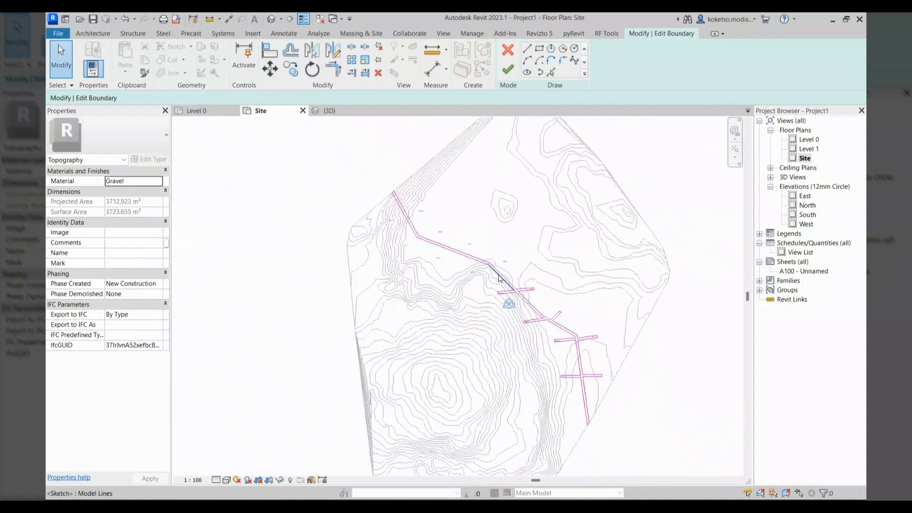
scroll(499, 278, "up", 3)
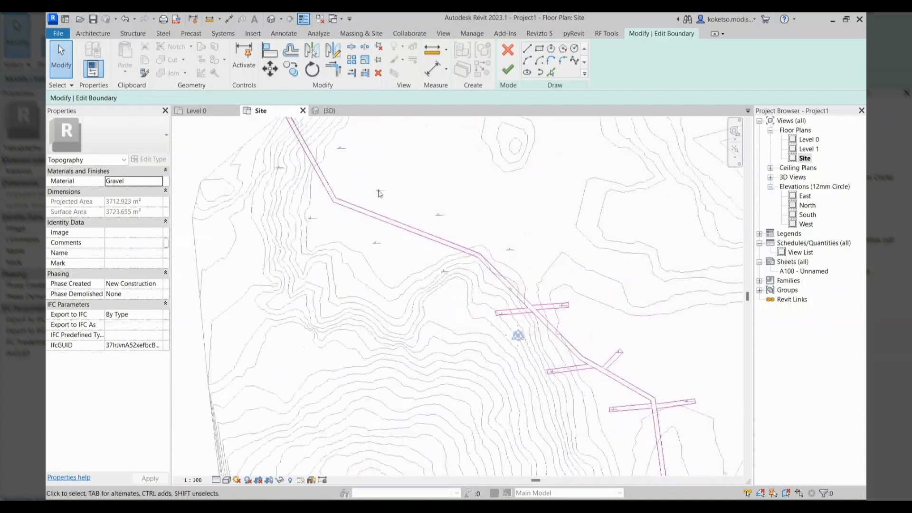
- Sketch a 5000 mm wide spur at about 27° from the strip's northeast edge around the fifth eastern turbine
left_click(527, 48)
scroll(518, 148, "up", 1)
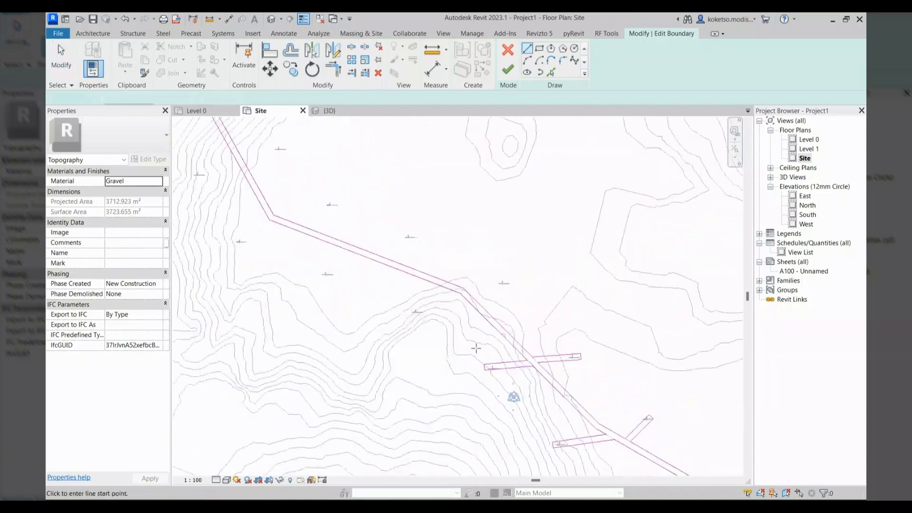
scroll(476, 348, "up", 4)
left_click(448, 245)
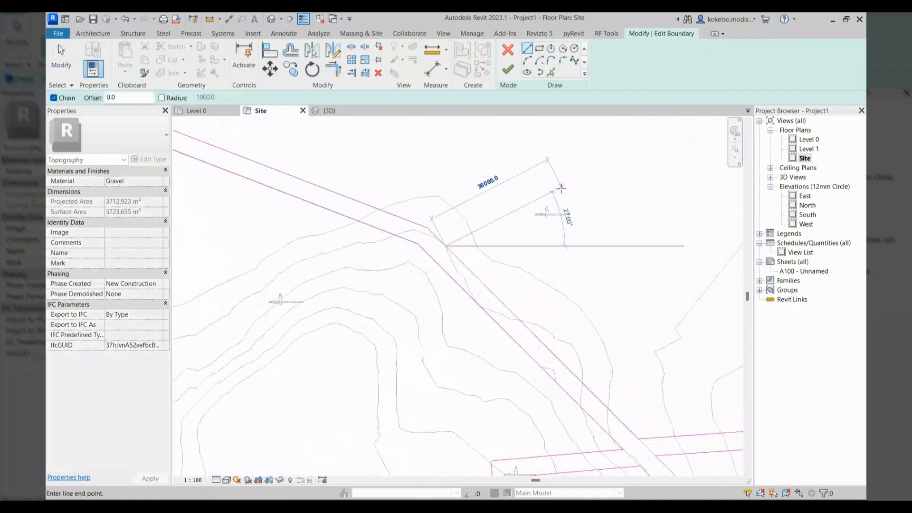
left_click(561, 187)
type("500")
key("Return")
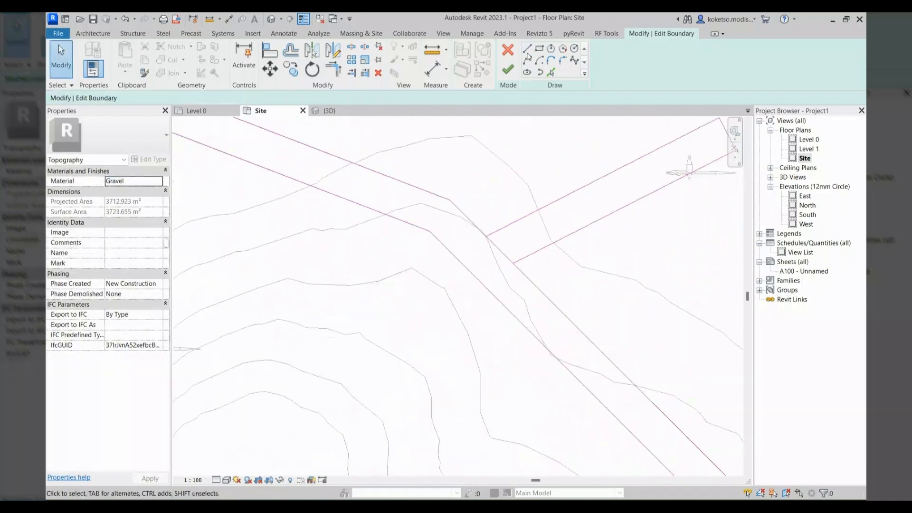
- Sketch a 5000 mm wide spur from the strip's southwest edge around the fifth western turbine
left_click(527, 50)
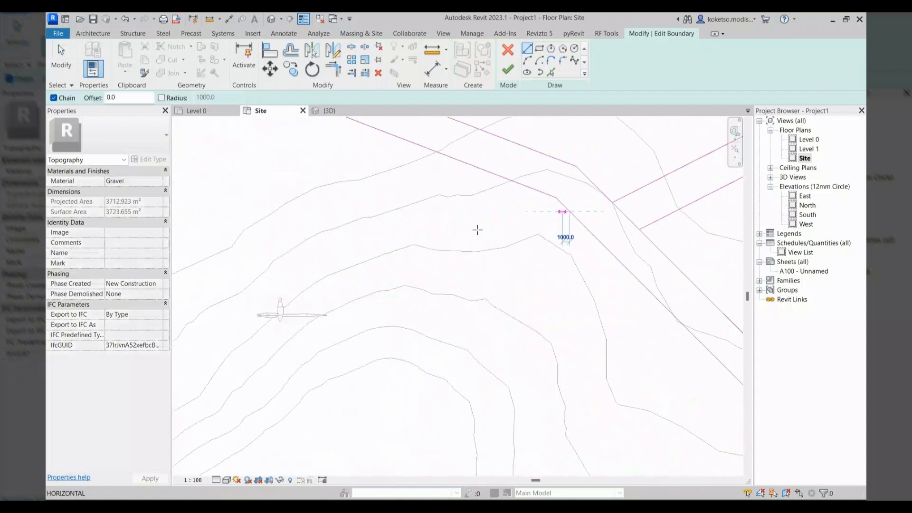
left_click(569, 212)
left_click(235, 307)
left_click(243, 343)
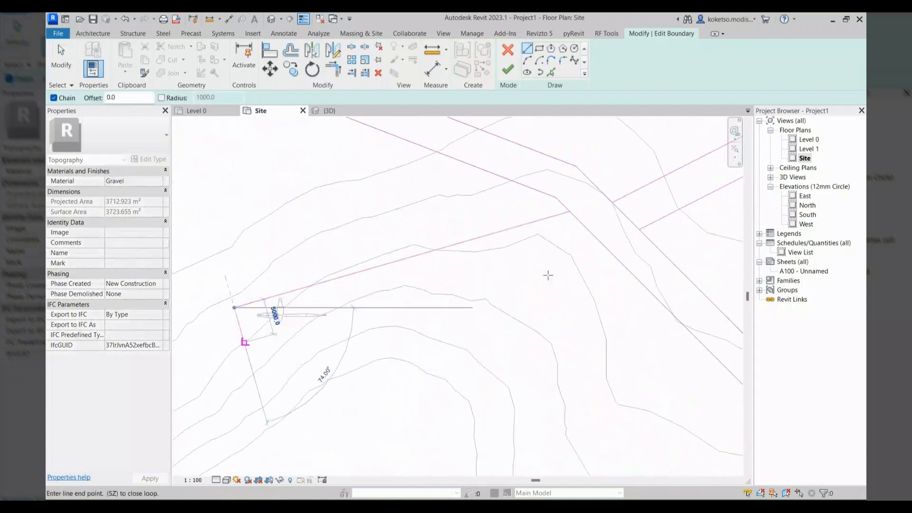
left_click(599, 241)
key("Escape")
key("Escape")
- Split both strip edges at the fifth spur pair and delete the segments across the spur openings
key("s")
key("l")
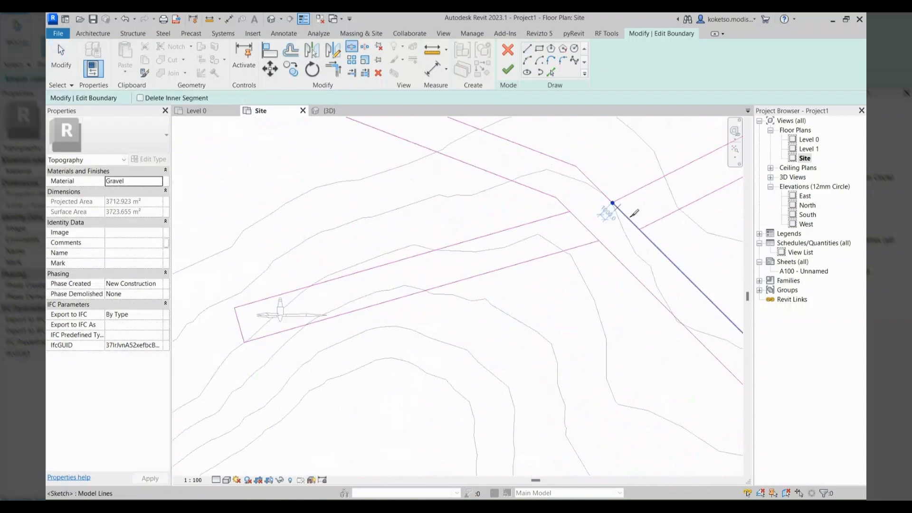
key("Escape")
left_click_drag(636, 211, 577, 233)
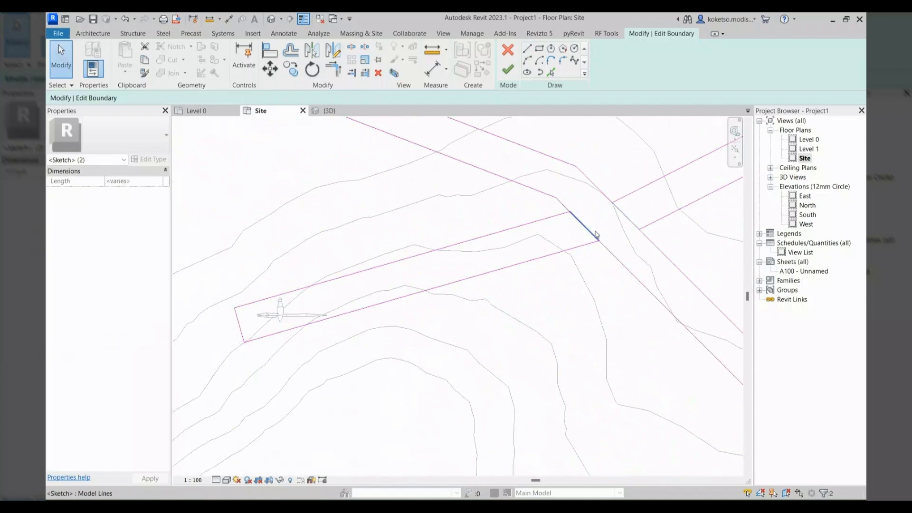
key("Delete")
- Sketch a spur about 35000 mm long and 5000 mm wide from the strip's northeast edge around the sixth eastern turbine
scroll(597, 234, "down", 4)
middle_click_drag(469, 190, 580, 314)
scroll(580, 313, "up", 2)
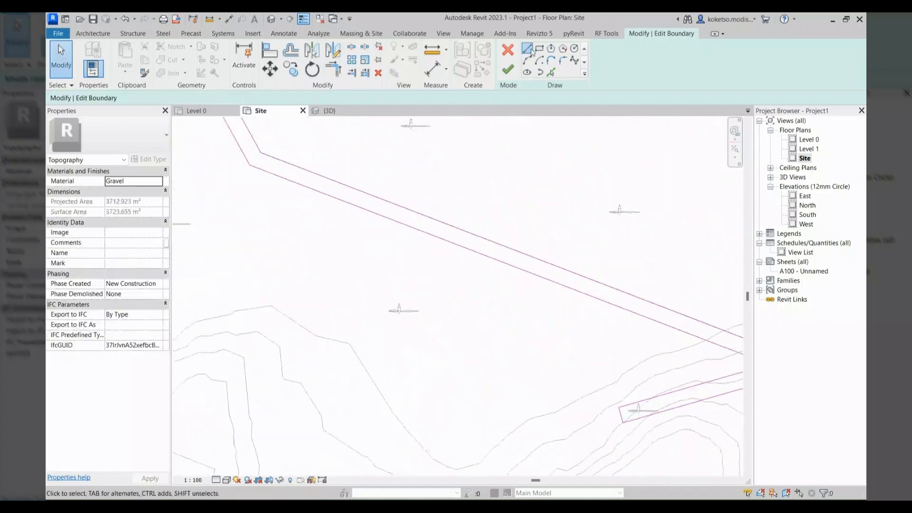
left_click(529, 51)
left_click(521, 251)
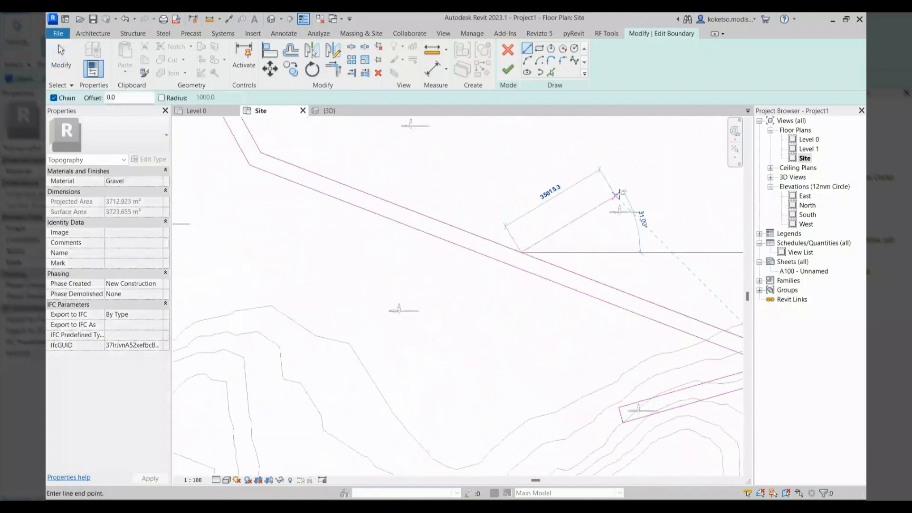
left_click(620, 195)
type("5000")
key("Return")
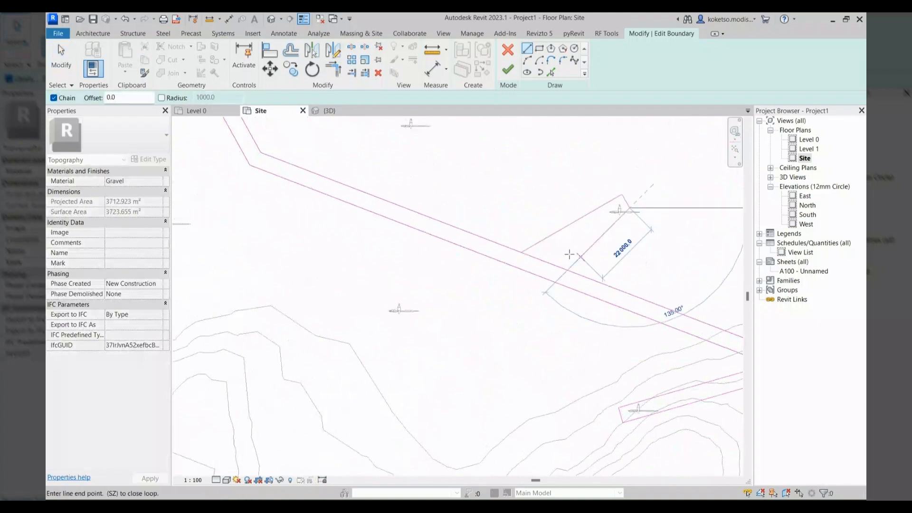
left_click(540, 260)
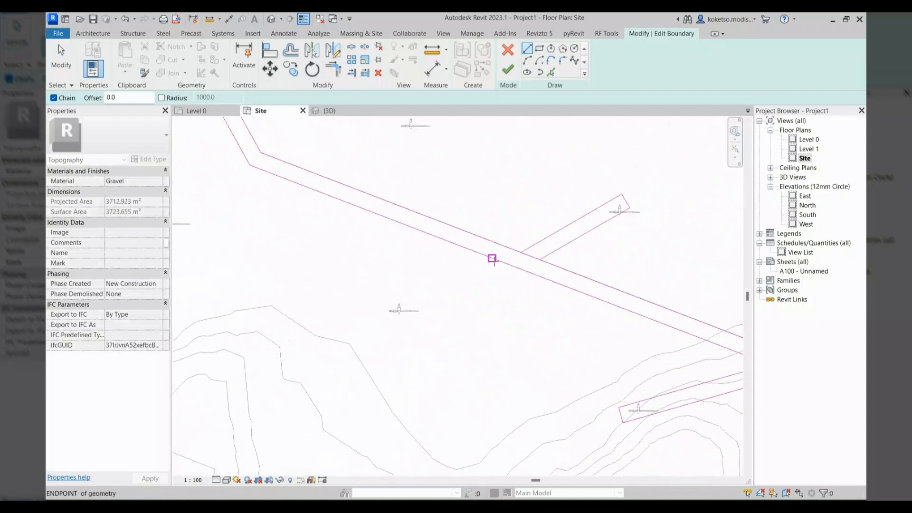
left_click(493, 259)
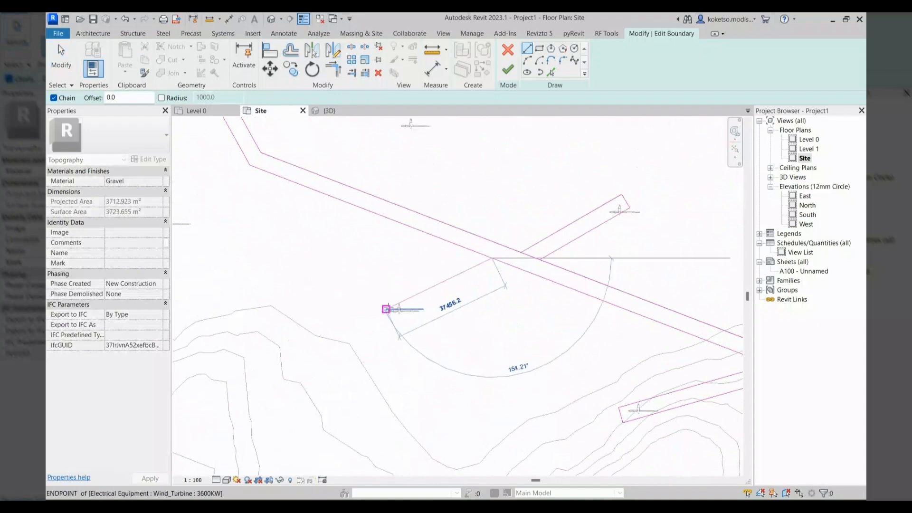
key("Escape")
key("Escape")
left_click(483, 256)
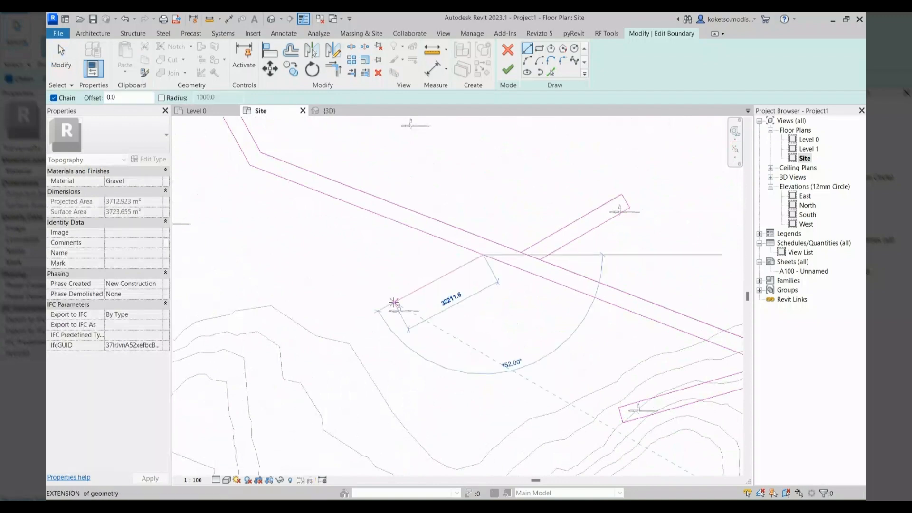
type("5")
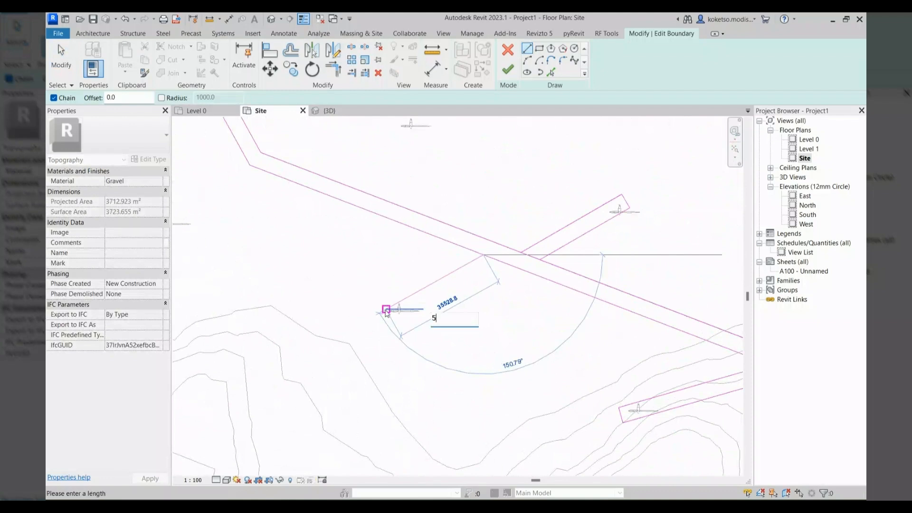
key("Escape")
key("Escape")
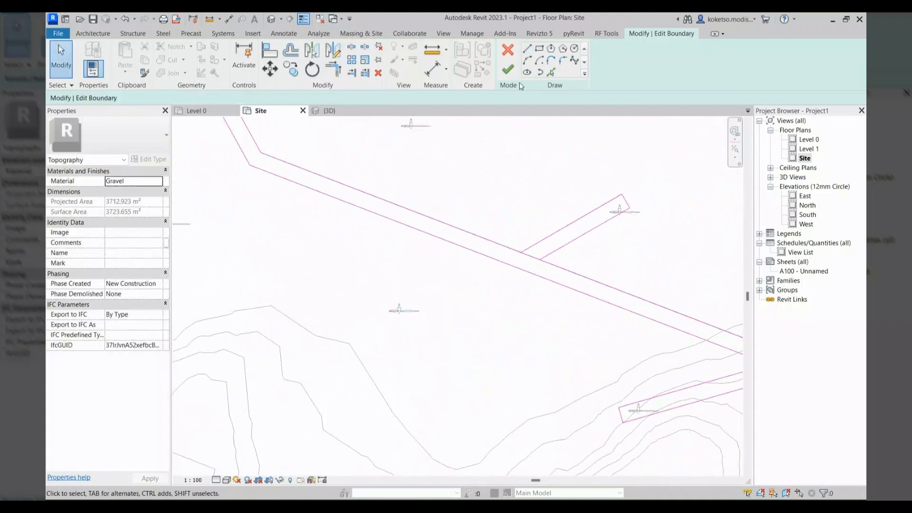
- Sketch a spur about 40000 mm long and 5000 mm wide from the strip's southwest edge around the sixth western turbine
key("l")
key("i")
left_click(489, 257)
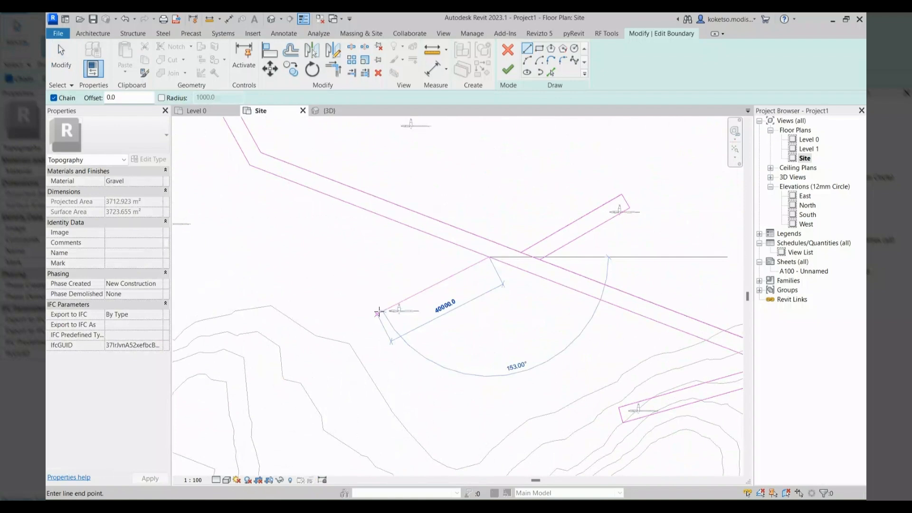
left_click(378, 311)
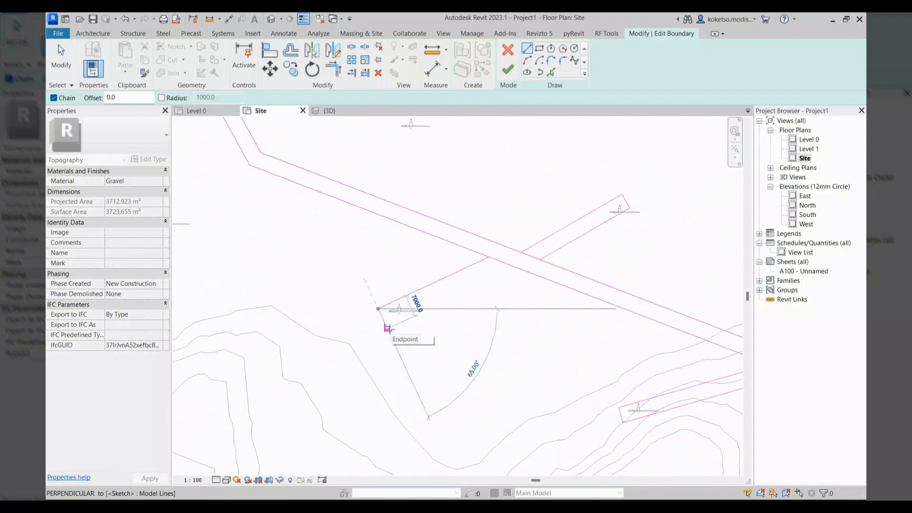
type("5000")
key("Return")
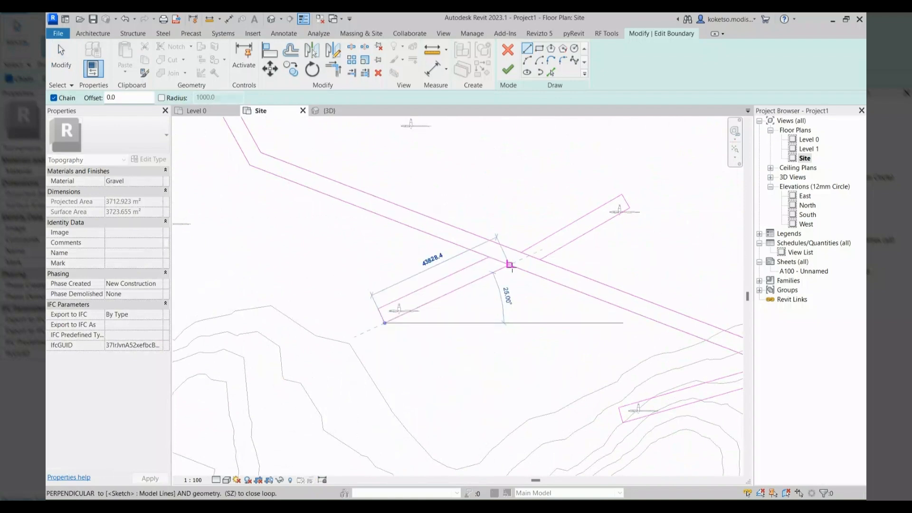
key("Escape")
key("Escape")
- Split both strip edges at the sixth spur pair and delete the segments across the spur openings
scroll(506, 293, "up", 3)
key("s")
key("l")
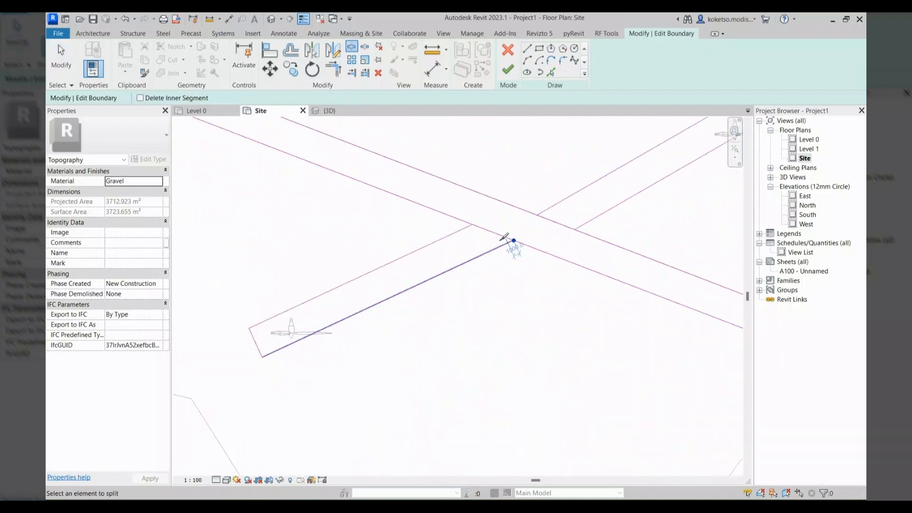
key("Escape")
left_click(565, 224)
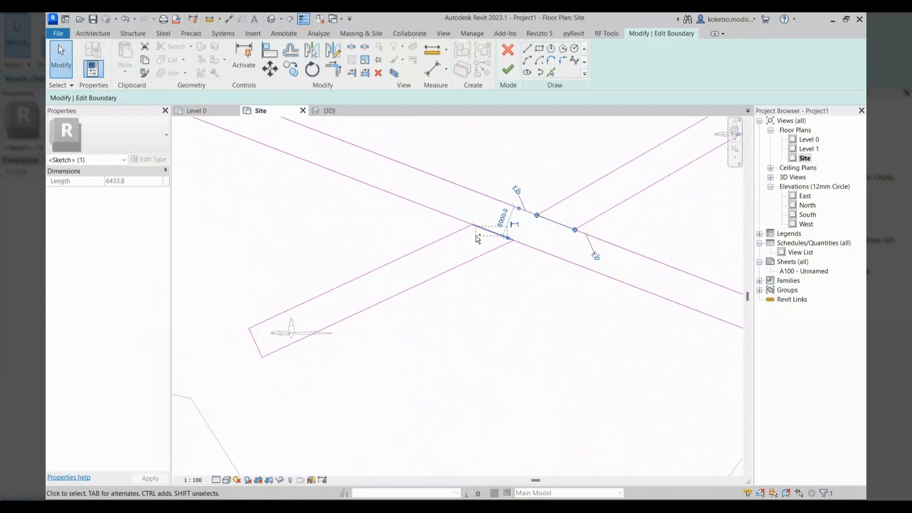
left_click(511, 262)
- Sketch a line from the strip's northeast edge, near its bend, to just past the seventh eastern turbine
scroll(511, 261, "down", 3)
middle_click_drag(245, 121, 482, 297)
scroll(482, 297, "up", 1)
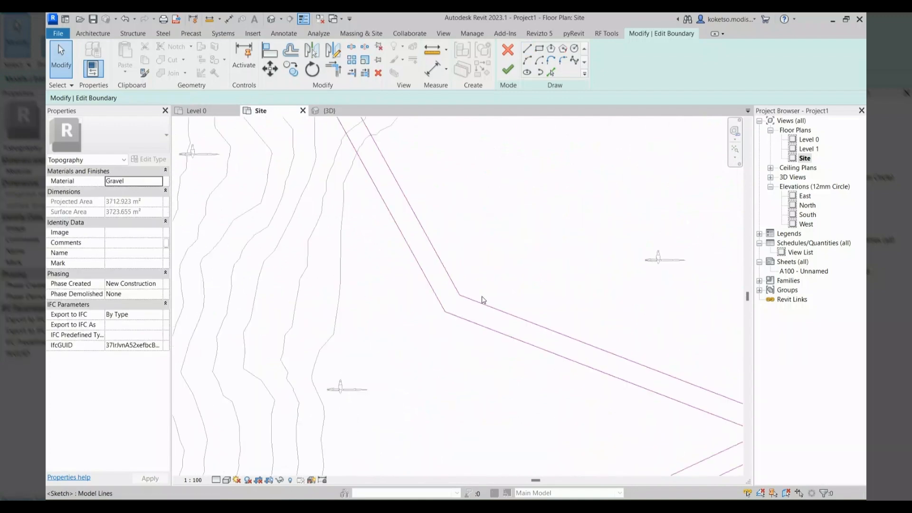
key("l")
key("i")
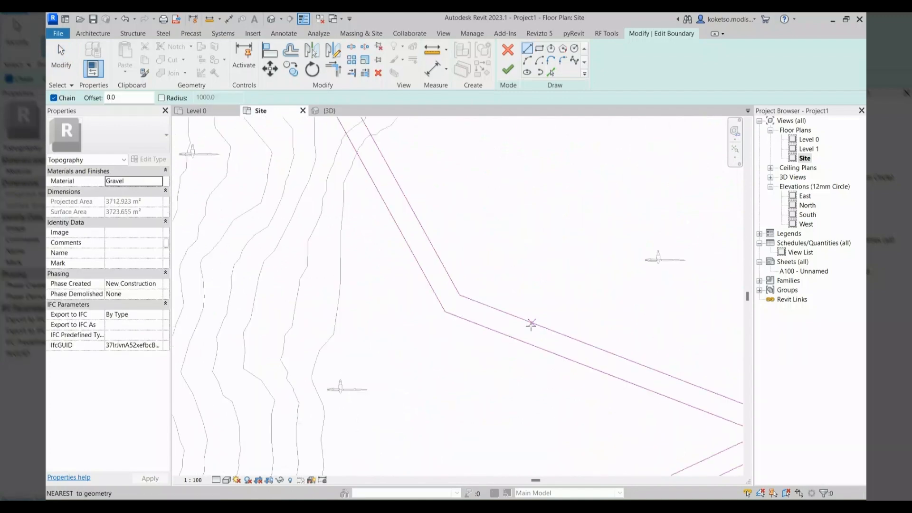
left_click(532, 324)
left_click(668, 237)
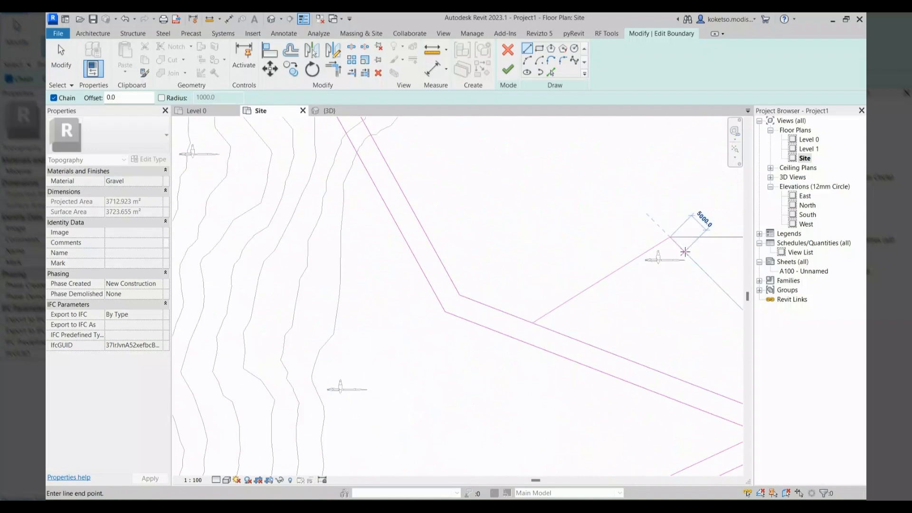
- Complete the seventh eastern spur with a 5000 mm end line and a line back to the strip's edge
type("5000")
key("Return")
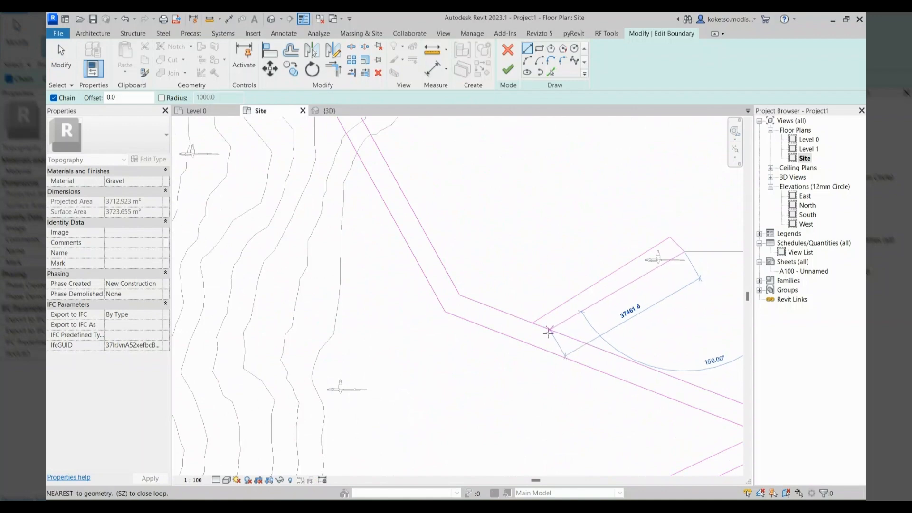
scroll(556, 334, "up", 2)
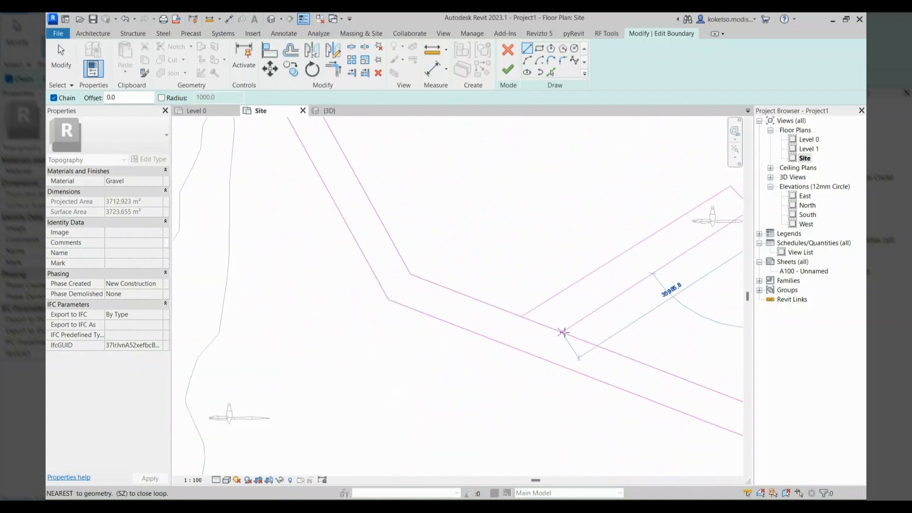
middle_click_drag(562, 333, 384, 340)
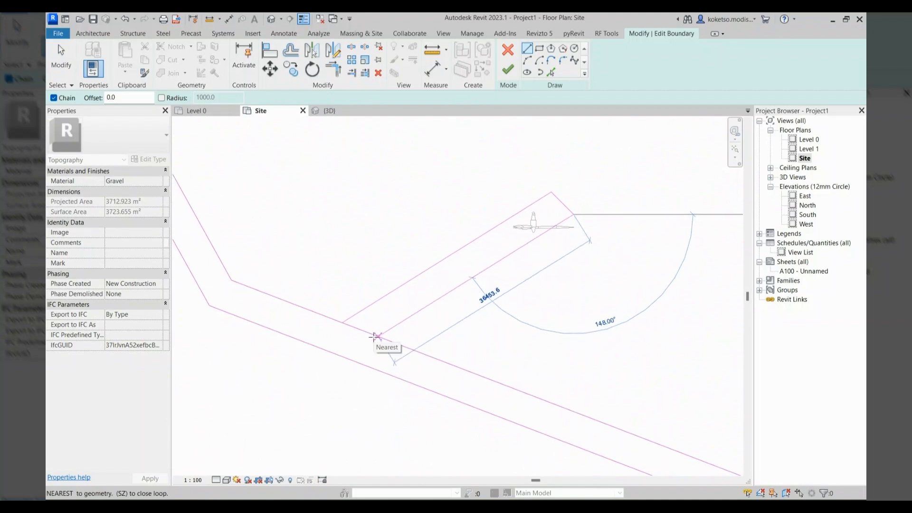
left_click(373, 337)
key("Escape")
- Sketch a spur about 40000 mm long and 5000 mm wide from the strip's southwest edge around the seventh western turbine
scroll(614, 245, "down", 2)
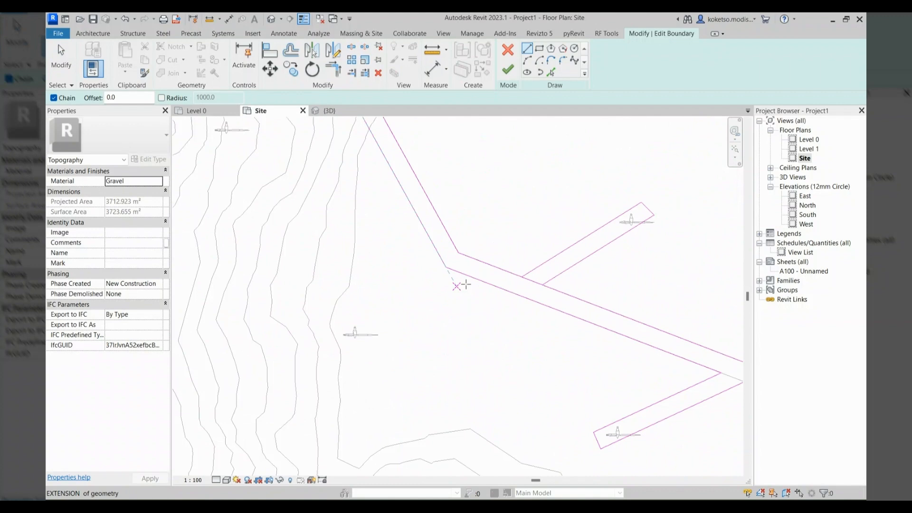
left_click(473, 277)
left_click(337, 329)
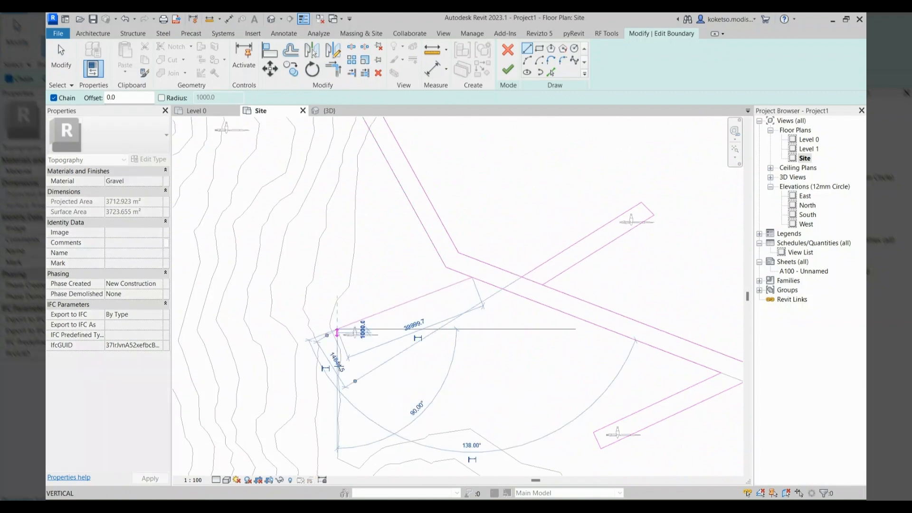
type("50")
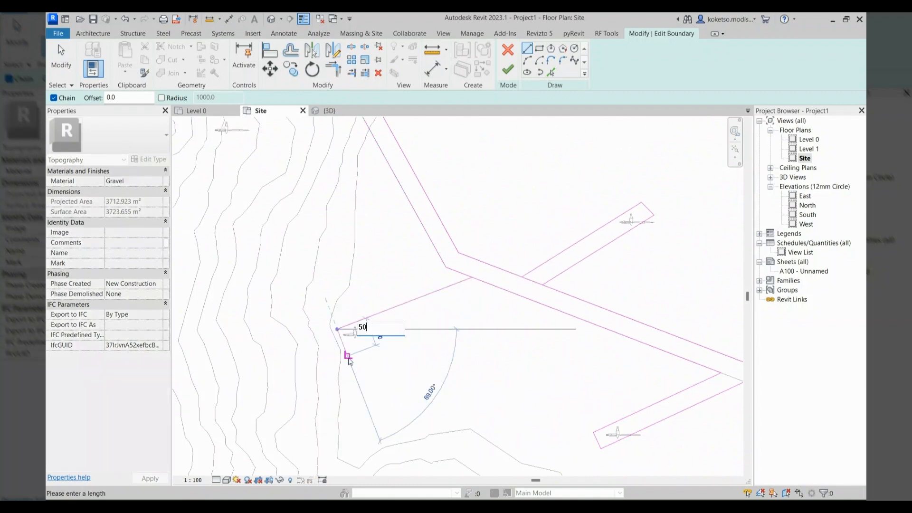
key("Return")
left_click(501, 287)
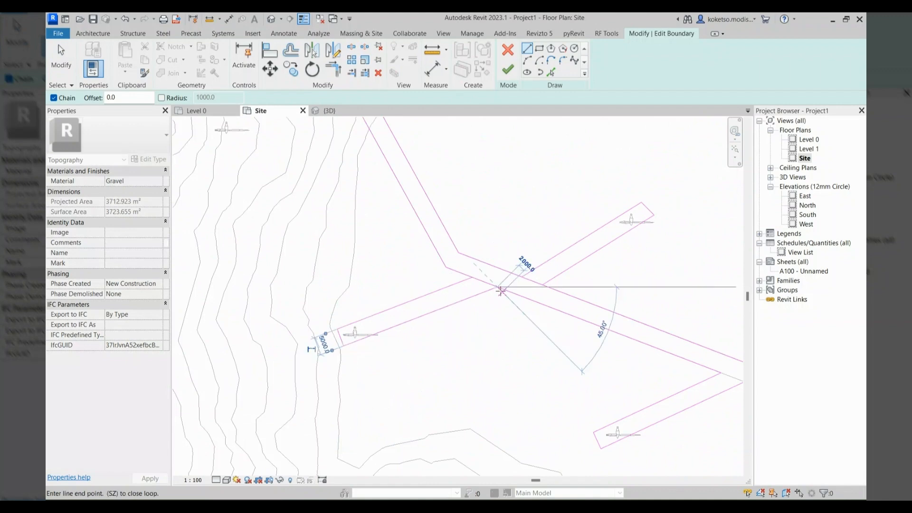
key("Escape")
key("Escape")
- Split both strip edges at the seventh spur pair and delete the segments across the spur openings
scroll(512, 295, "up", 3)
key("s")
key("l")
left_click(566, 271)
left_click(487, 277)
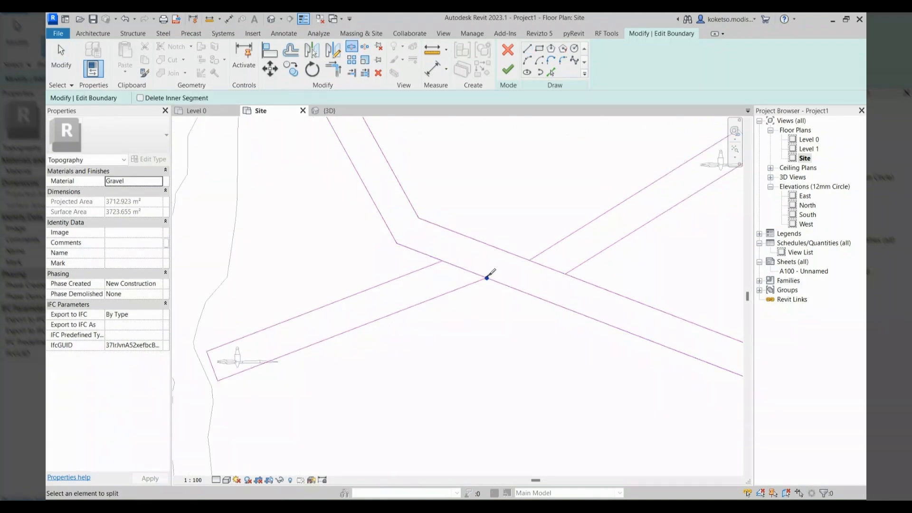
key("Escape")
left_click(556, 266)
left_click_drag(480, 264, 439, 278)
key("Delete")
- Sketch a 5000 mm wide spur from the strip's northeast edge around the eighth eastern turbine, ending back on that edge
scroll(439, 277, "down", 3)
mouse_move(457, 205)
middle_mouse_down()
mouse_move(473, 206)
mouse_move(618, 380)
middle_mouse_up()
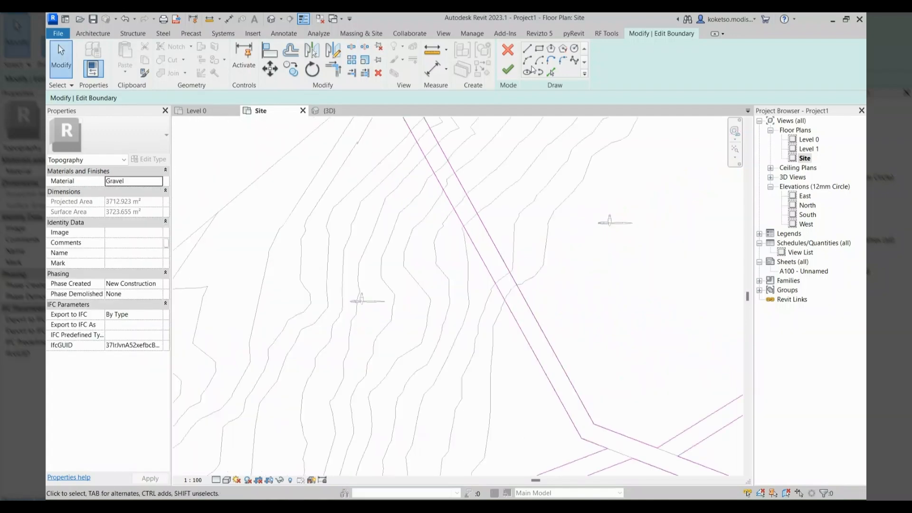
left_click(526, 48)
scroll(557, 208, "up", 2)
left_click(465, 266)
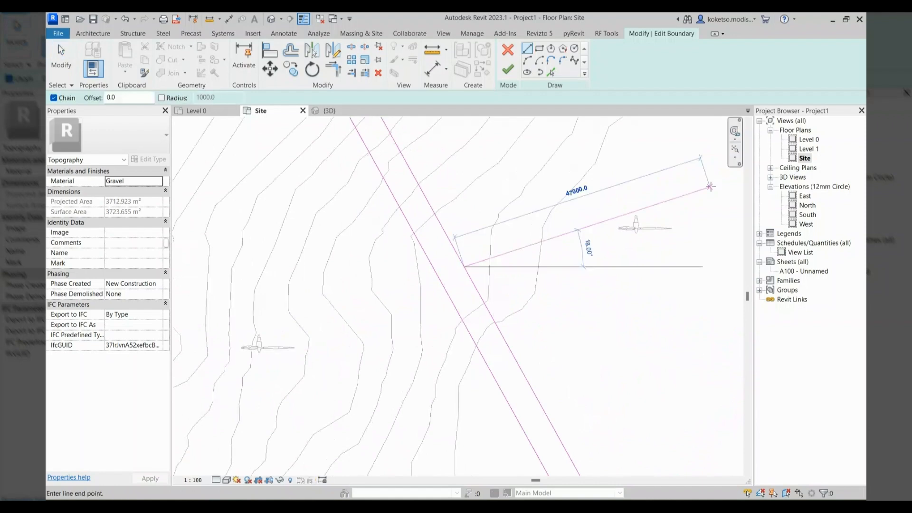
left_click(687, 240)
type("6")
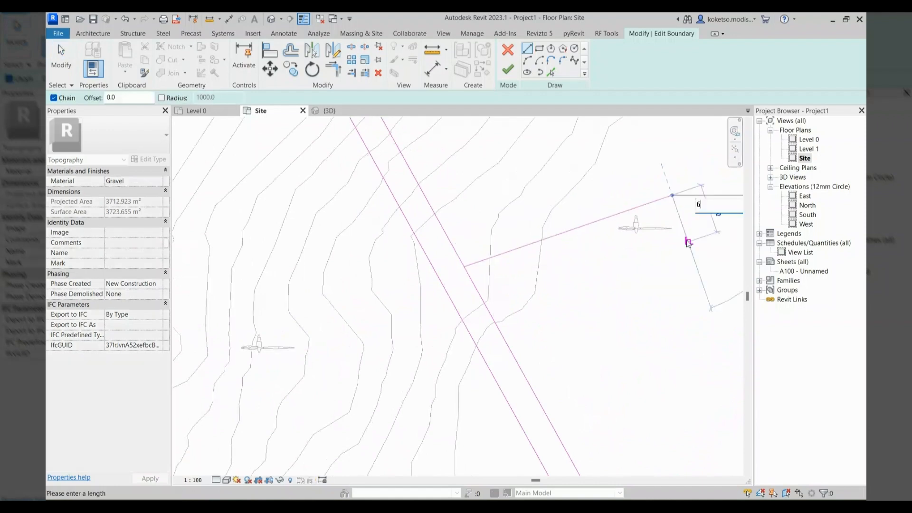
type("000")
key("Return")
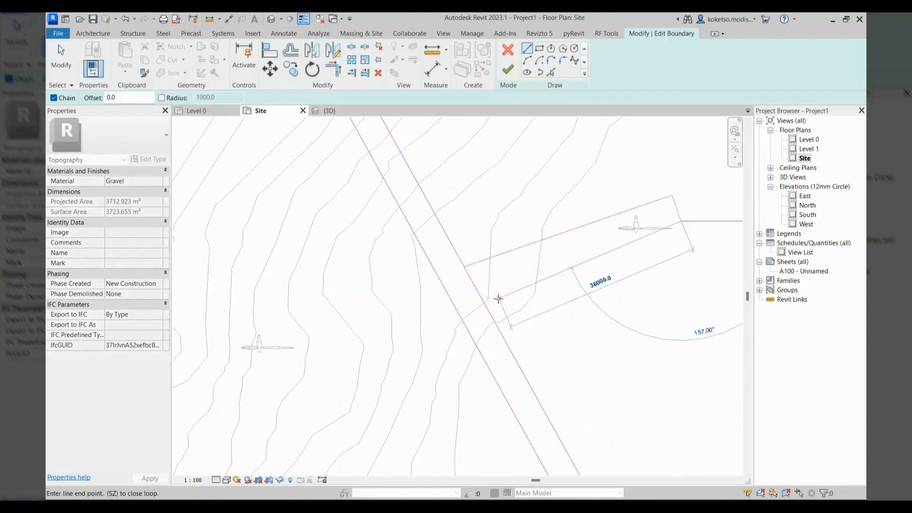
left_click(479, 290)
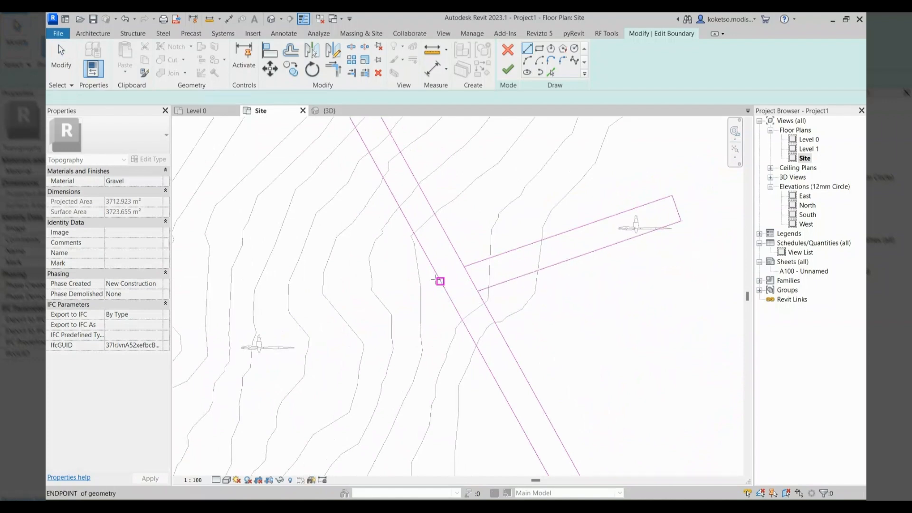
- Sketch a 5000 mm wide spur from the strip's southwest edge around the eighth western turbine
left_click(437, 276)
left_click(233, 340)
type("5000")
key("Return")
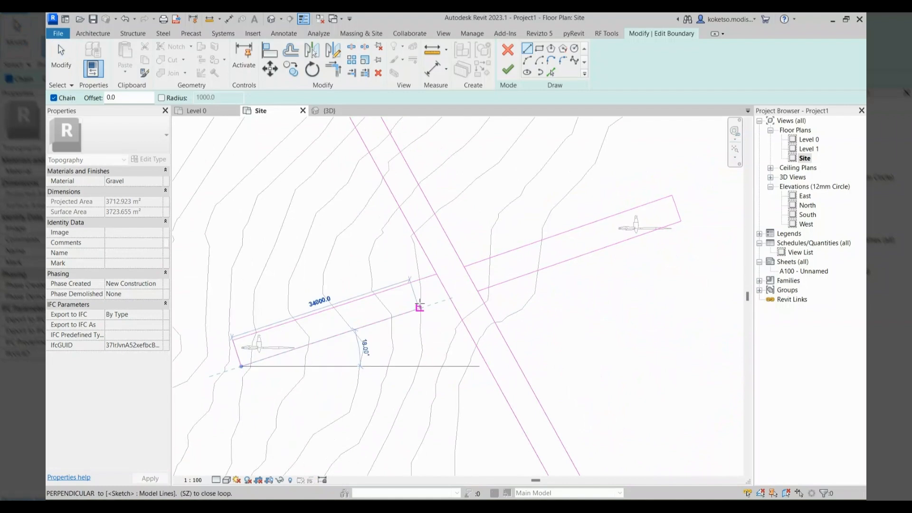
left_click(449, 299)
key("Escape")
key("Escape")
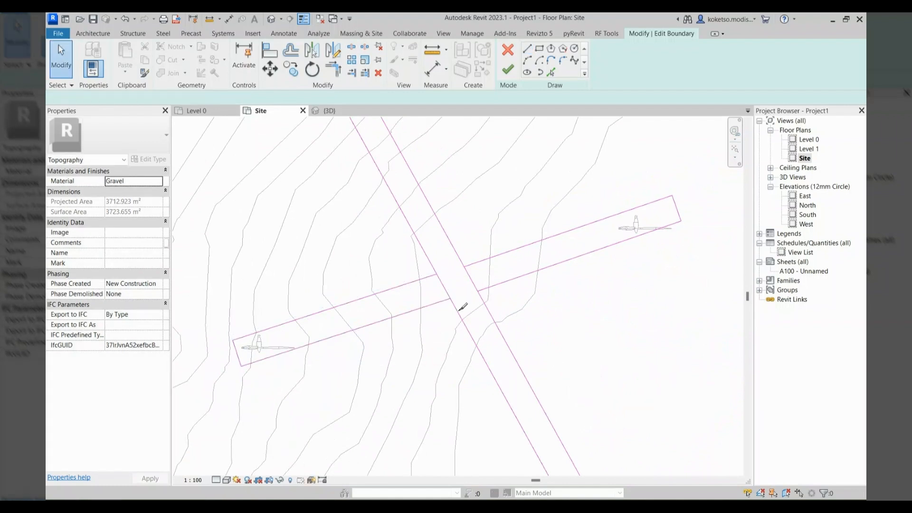
- Split both strip edges at the eighth spur pair and delete the segments across the spur openings
key("s")
key("l")
left_click(465, 268)
key("Escape")
left_click_drag(484, 274, 445, 286)
key("Delete")
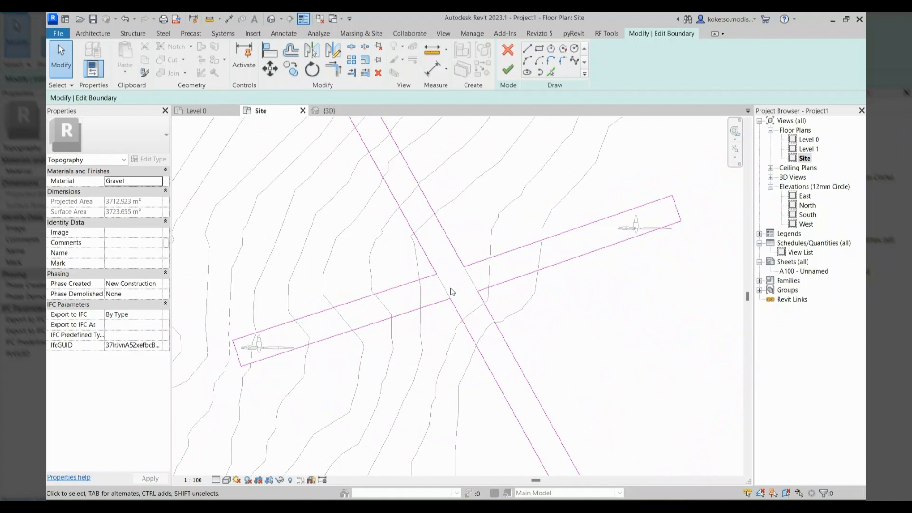
- Finish the gravel road subregion's boundary edit and open the 3D view
scroll(452, 292, "down", 3)
scroll(465, 267, "down", 3)
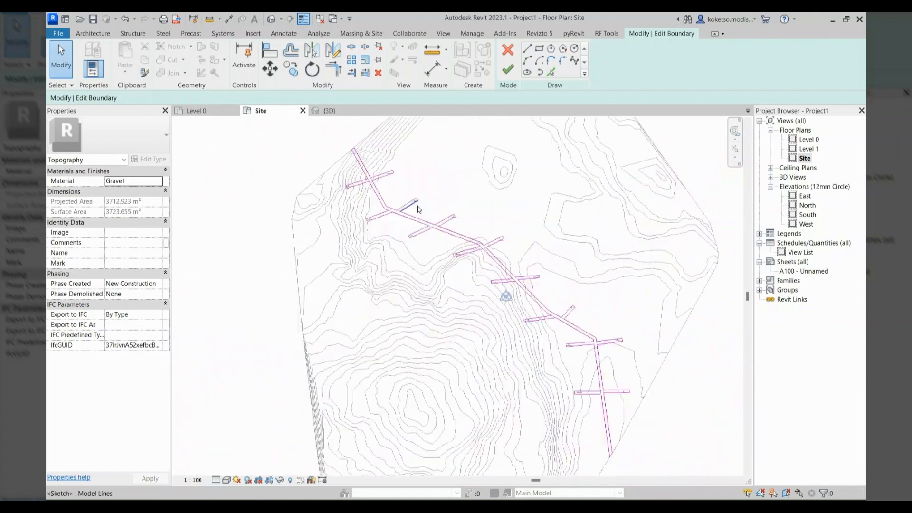
left_click(512, 72)
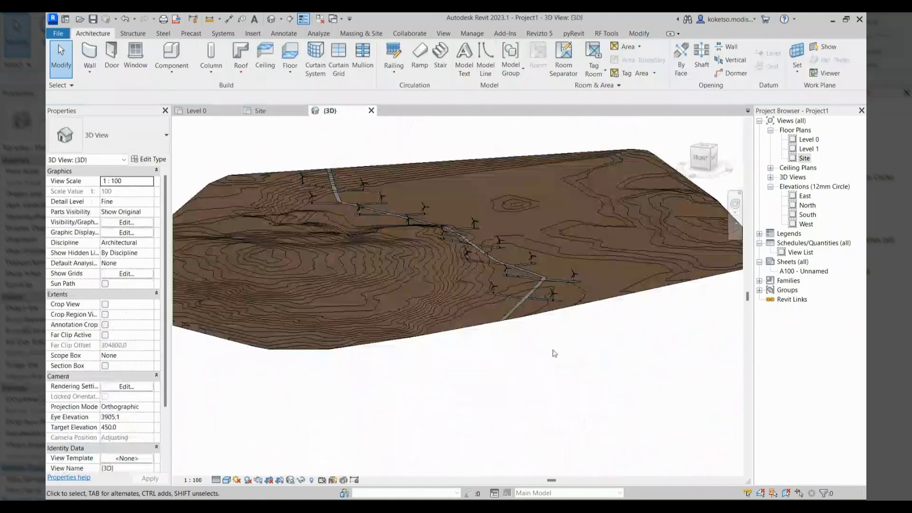
- Assign the Plant material from the AEC Materials library to the main toposurface
middle_click_drag(554, 352, 345, 403, "shift")
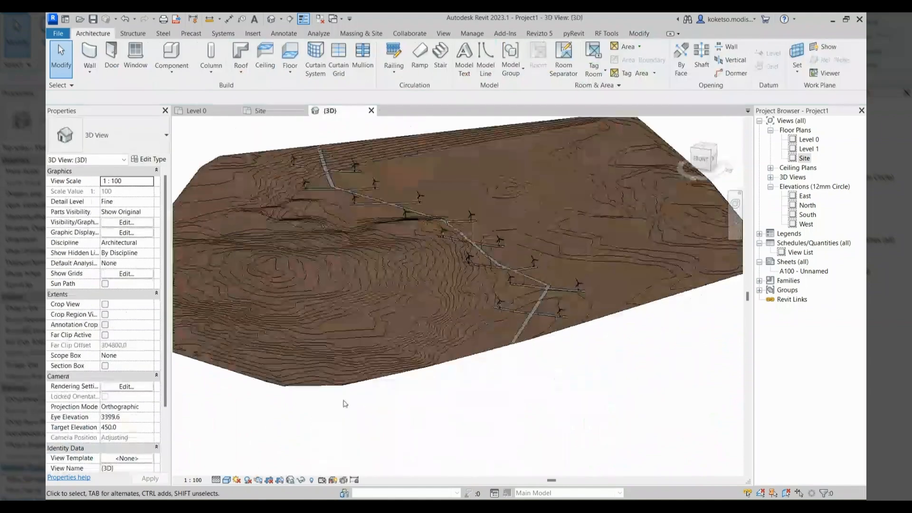
left_click(340, 385)
left_click(159, 181)
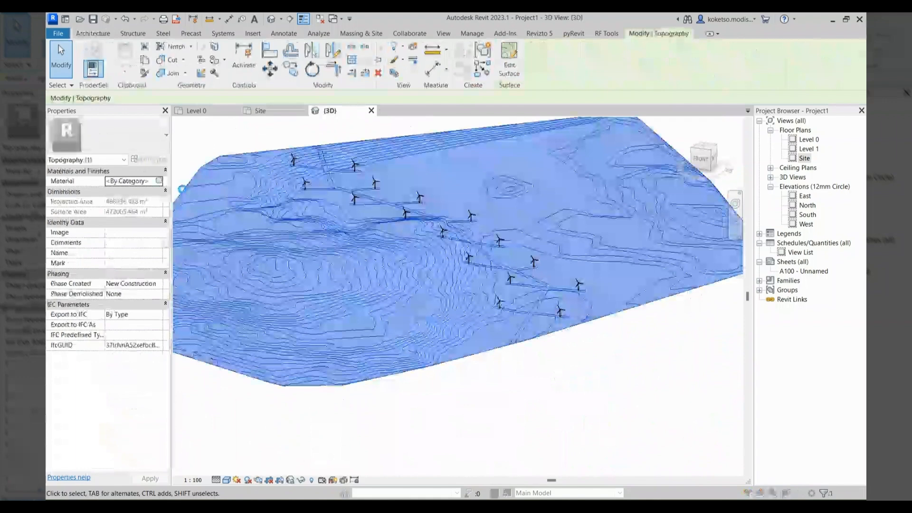
type("g")
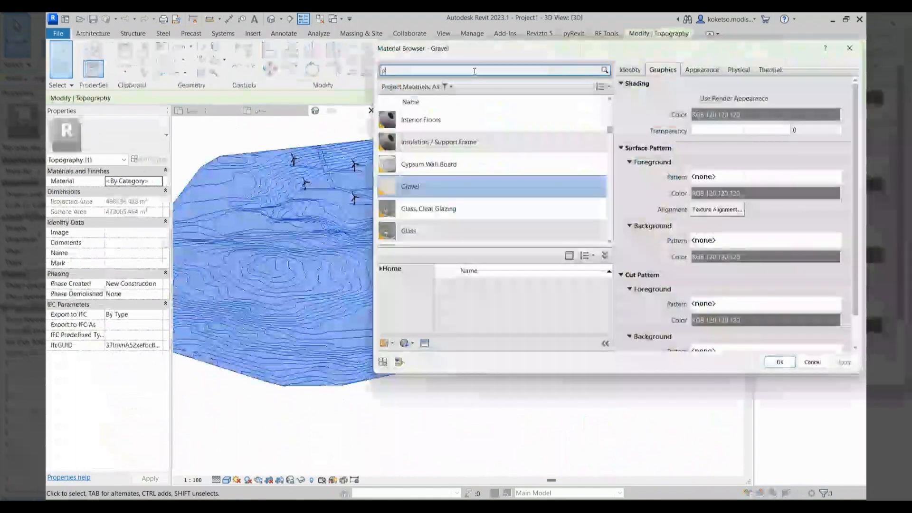
type("LANT")
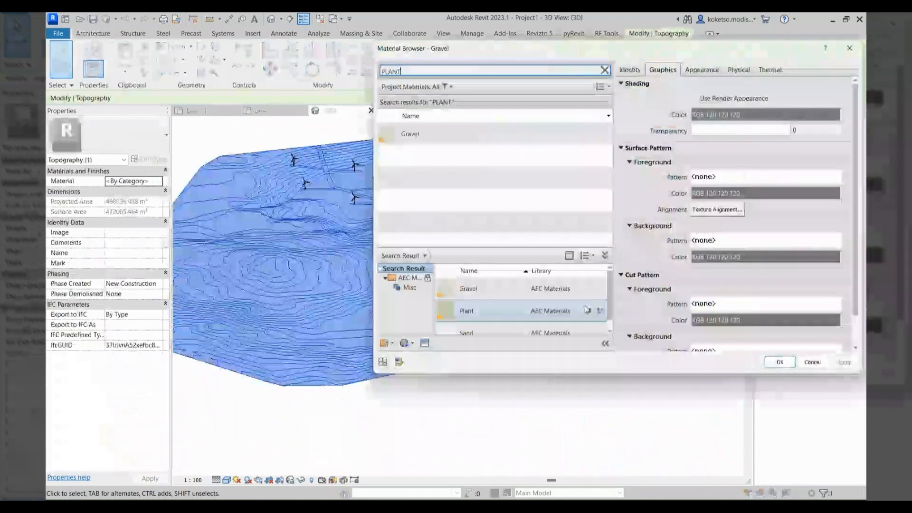
left_click(588, 310)
left_click(779, 362)
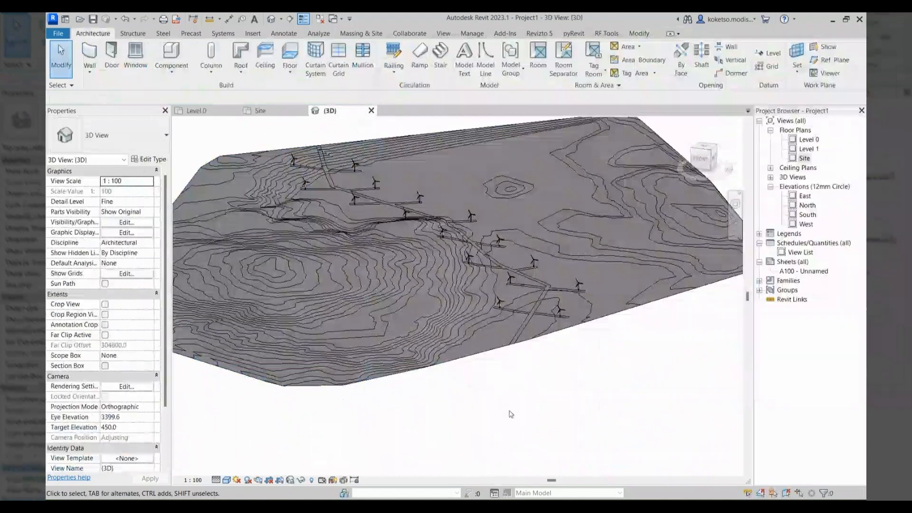
- Examine the terrain, the road with its spurs and the turbines from several angles, both overall and close up
middle_click_drag(511, 414, 234, 492, "shift")
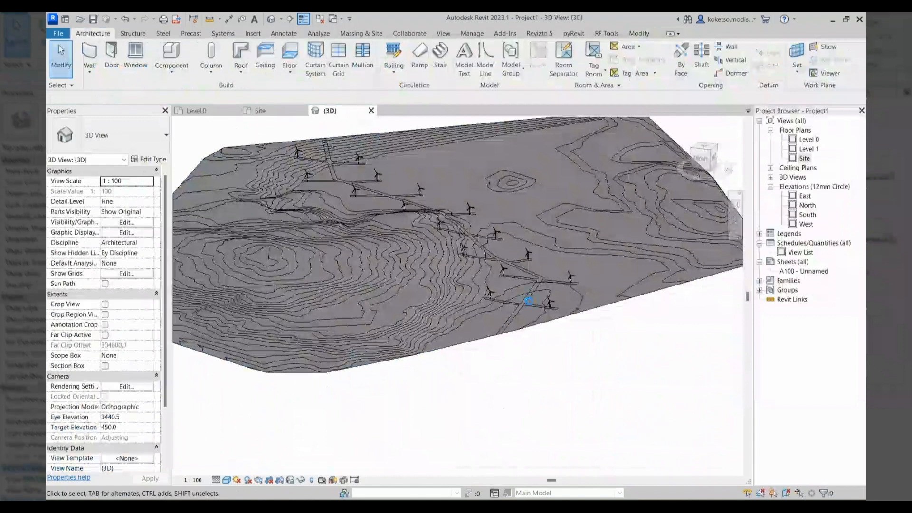
scroll(528, 302, "up", 3)
middle_click_drag(503, 388, 496, 382)
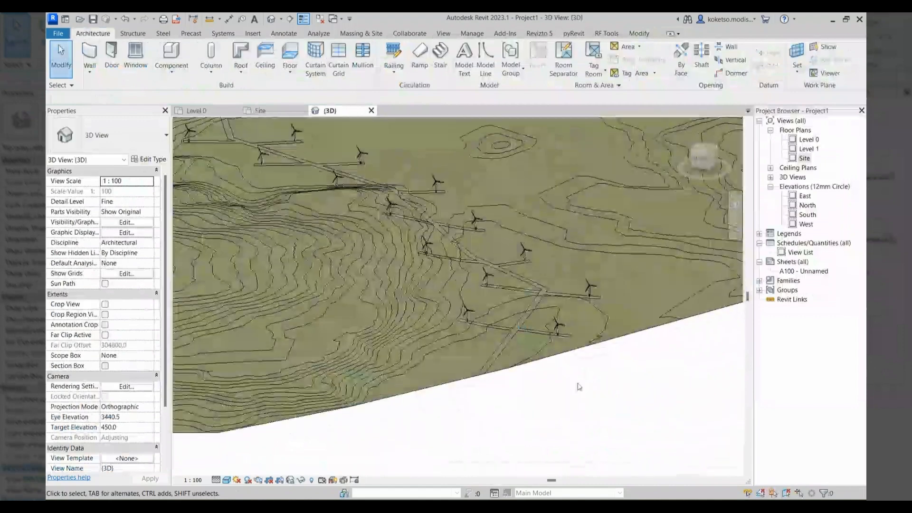
middle_click_drag(579, 387, 481, 238, "shift")
scroll(545, 404, "up", 5)
middle_click_drag(545, 405, 597, 401, "shift")
left_click(597, 326)
left_click(595, 400)
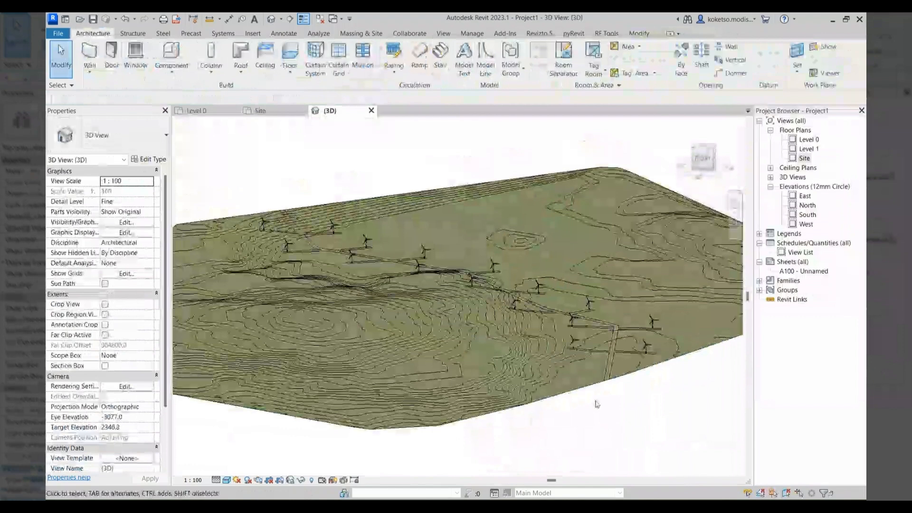
middle_click_drag(597, 404, 580, 408, "shift")
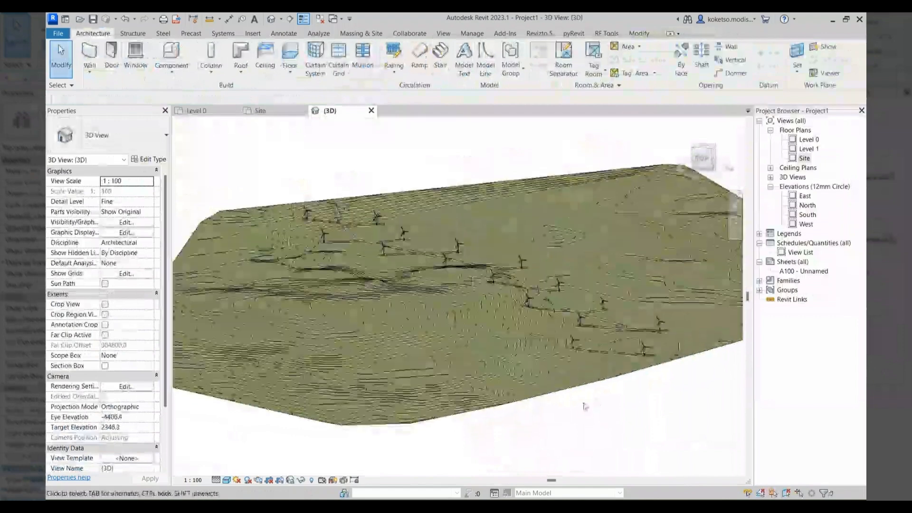
middle_click_drag(633, 362, 699, 400, "shift")
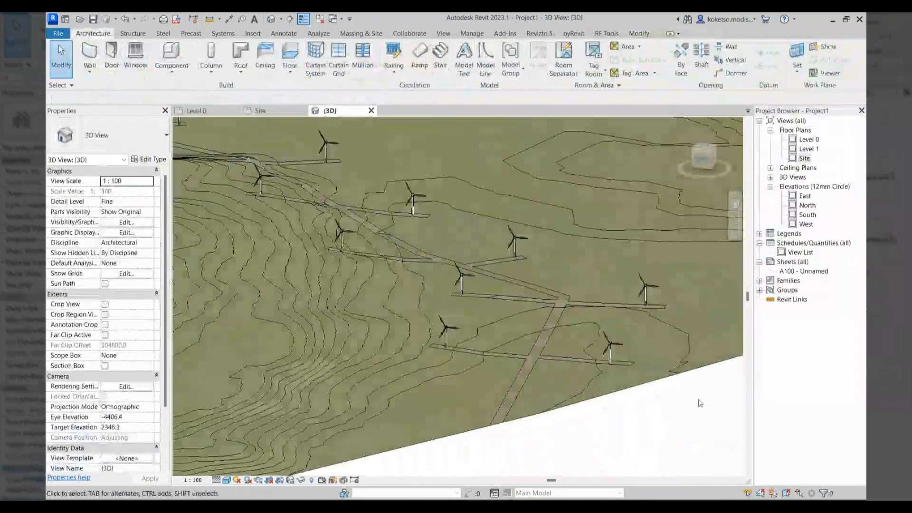